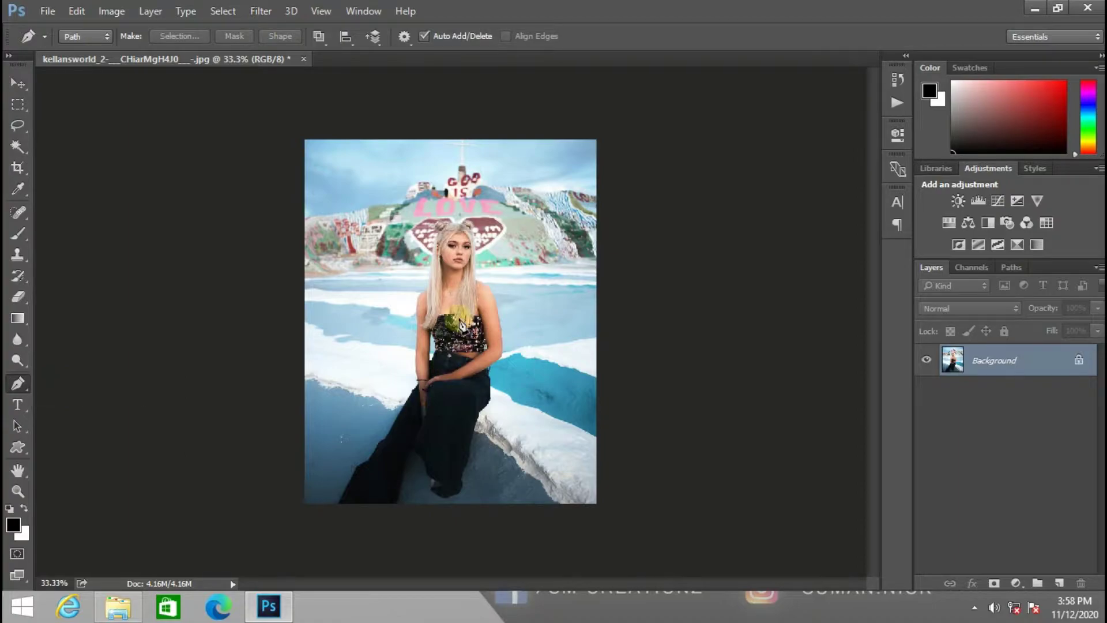
{"action": "key", "text": "ctrl+plus"}
{"action": "key", "text": "ctrl+plus"}
{"action": "key", "text": "ctrl+plus"}
{"action": "key", "text": "ctrl+plus"}
{"action": "key", "text": "ctrl+plus"}
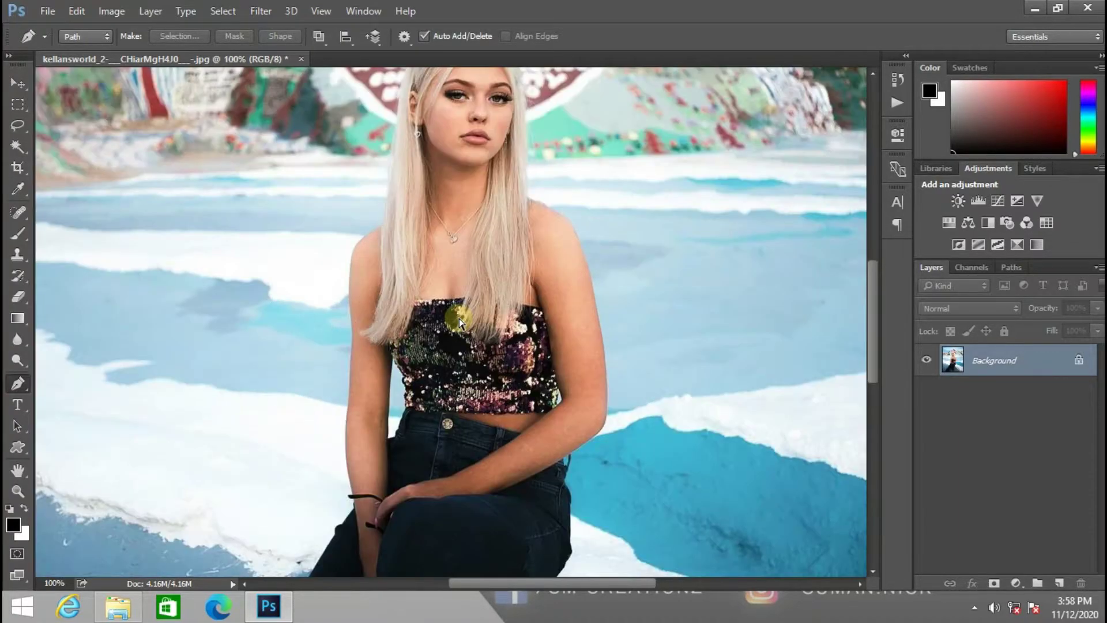
{"action": "scroll", "coordinate": [458, 323], "scroll_direction": "up", "scroll_amount": 5}
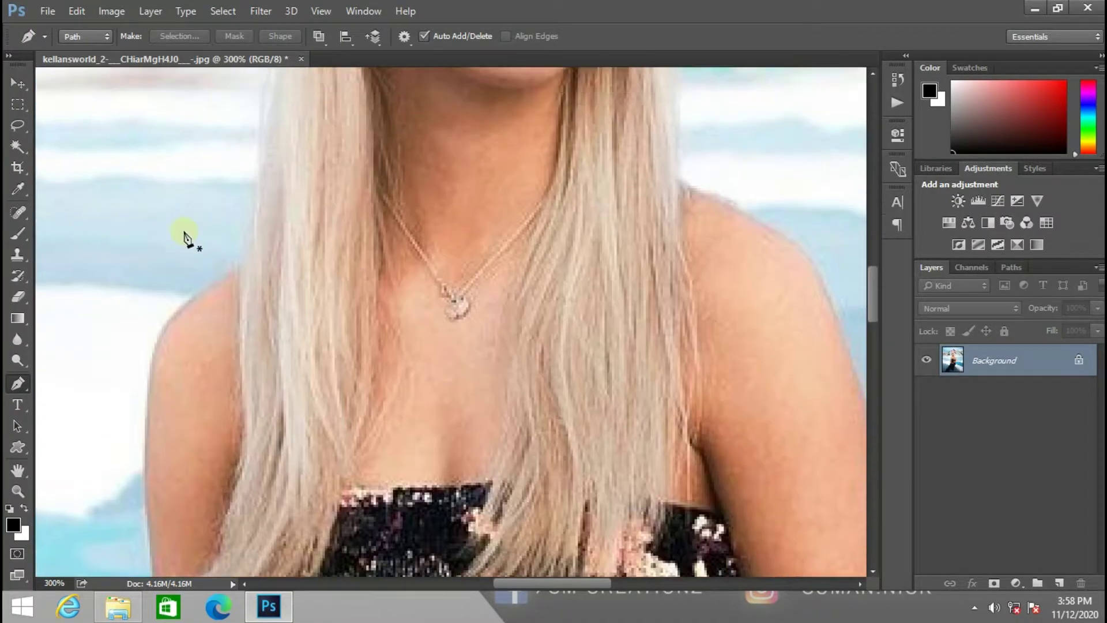
{"action": "left_click", "coordinate": [239, 271]}
{"action": "scroll", "coordinate": [133, 321], "scroll_direction": "down", "scroll_amount": 2}
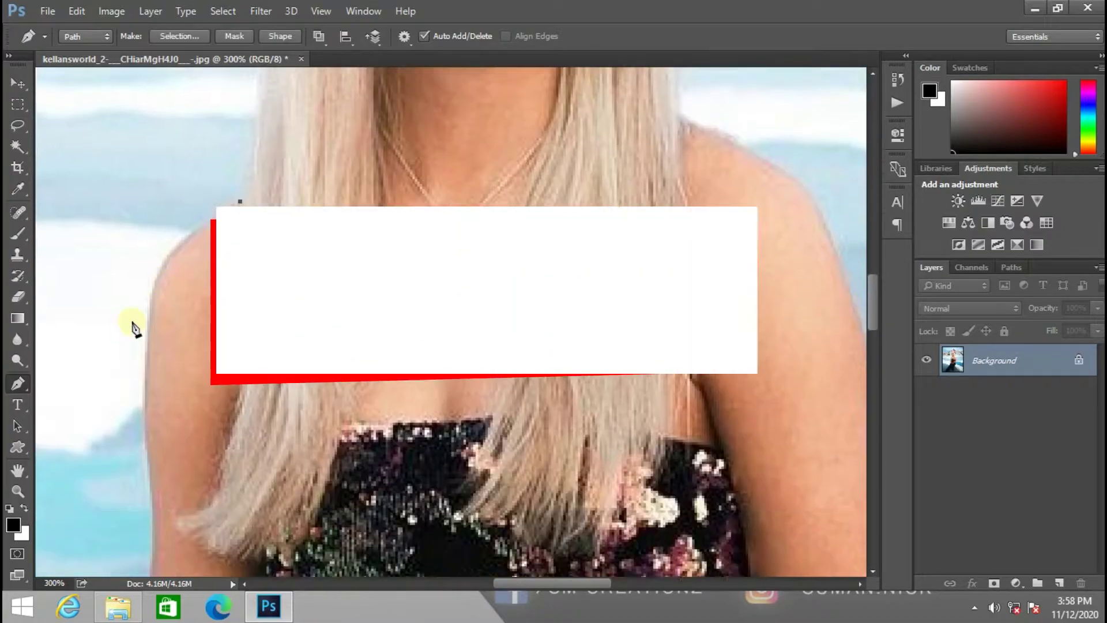
{"action": "left_click_drag", "start_coordinate": [149, 355], "coordinate": [147, 432]}
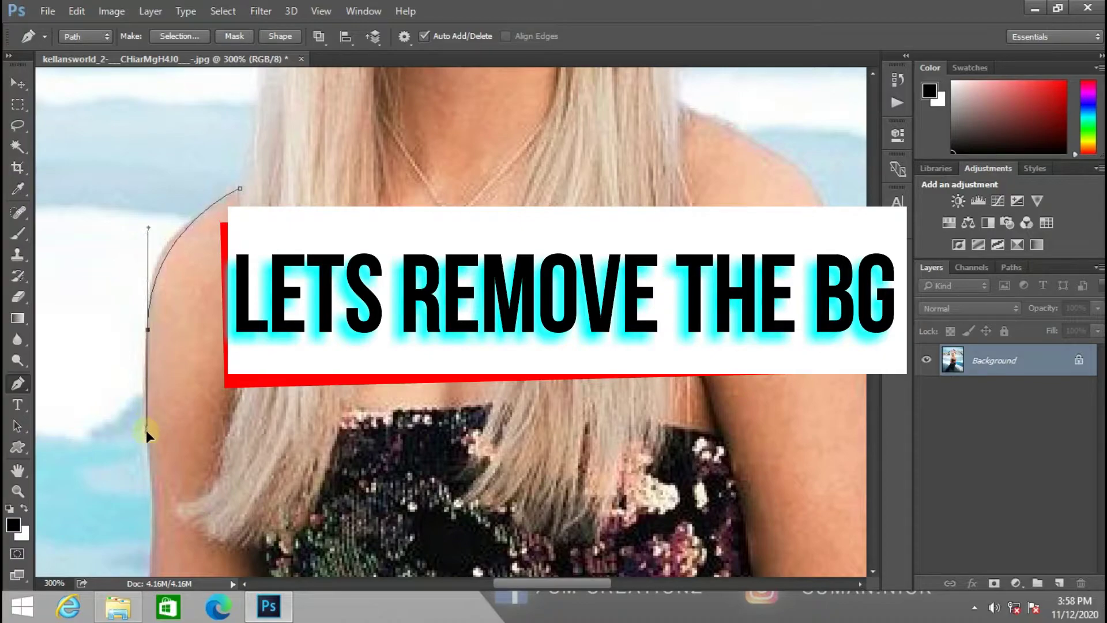
{"action": "right_click", "coordinate": [236, 274]}
{"action": "left_click", "coordinate": [242, 203]}
Trace the woman's outline with a Pen tool path from her upper arm over the shoulder and up along the hair to the hair bun
{"action": "left_click", "coordinate": [149, 447]}
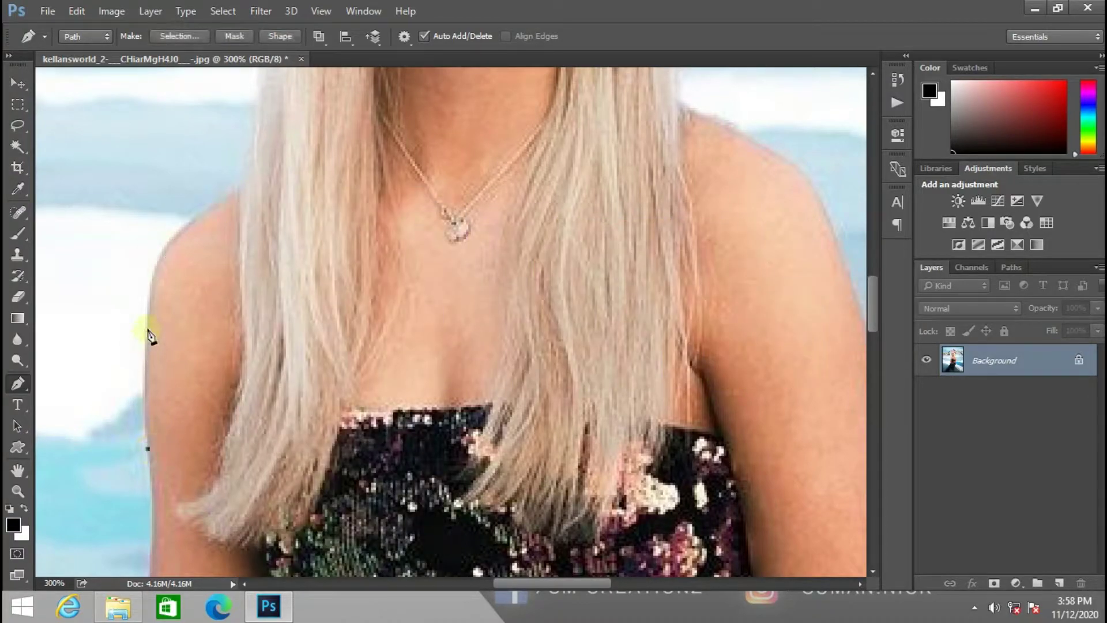
{"action": "scroll", "coordinate": [149, 297], "scroll_direction": "up", "scroll_amount": 3}
{"action": "left_click", "coordinate": [245, 259]}
{"action": "scroll", "coordinate": [251, 265], "scroll_direction": "up", "scroll_amount": 5}
{"action": "left_click_drag", "start_coordinate": [262, 289], "coordinate": [263, 244]}
{"action": "scroll", "coordinate": [264, 259], "scroll_direction": "up", "scroll_amount": 5}
{"action": "left_click_drag", "start_coordinate": [275, 311], "coordinate": [275, 310]}
{"action": "scroll", "coordinate": [281, 310], "scroll_direction": "up", "scroll_amount": 3}
{"action": "left_click_drag", "start_coordinate": [289, 310], "coordinate": [289, 275]}
{"action": "scroll", "coordinate": [295, 311], "scroll_direction": "up", "scroll_amount": 5}
{"action": "left_click_drag", "start_coordinate": [300, 349], "coordinate": [302, 330]}
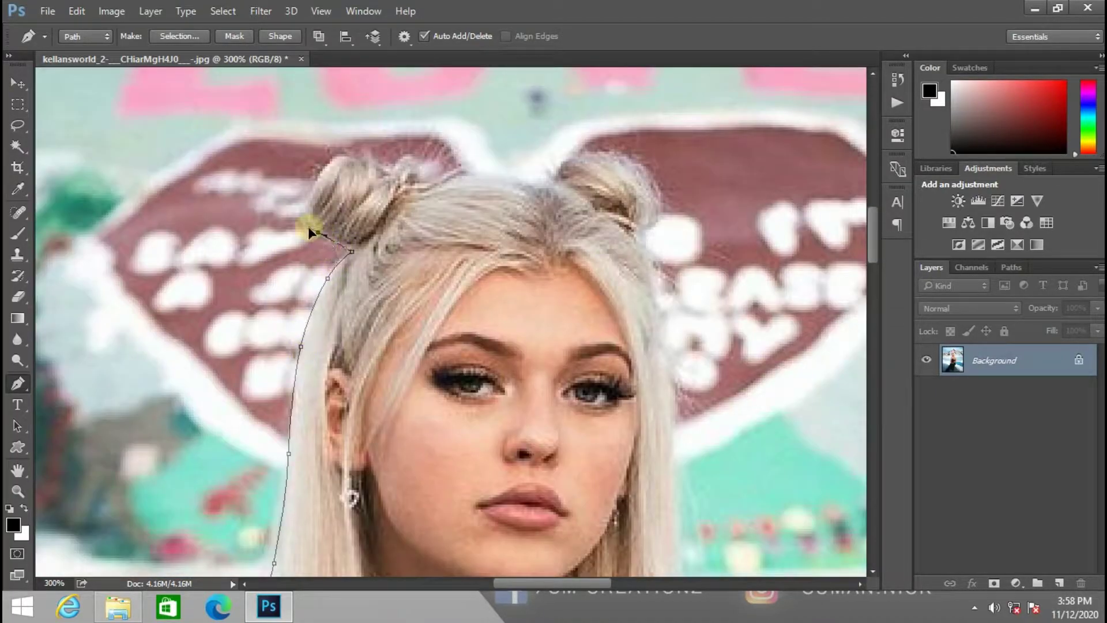
Continue the pen path around the top edge of the first hair bun with closely spaced anchor points
{"action": "left_click", "coordinate": [334, 154]}
{"action": "left_click", "coordinate": [360, 156]}
{"action": "left_click", "coordinate": [379, 159]}
{"action": "left_click", "coordinate": [397, 169]}
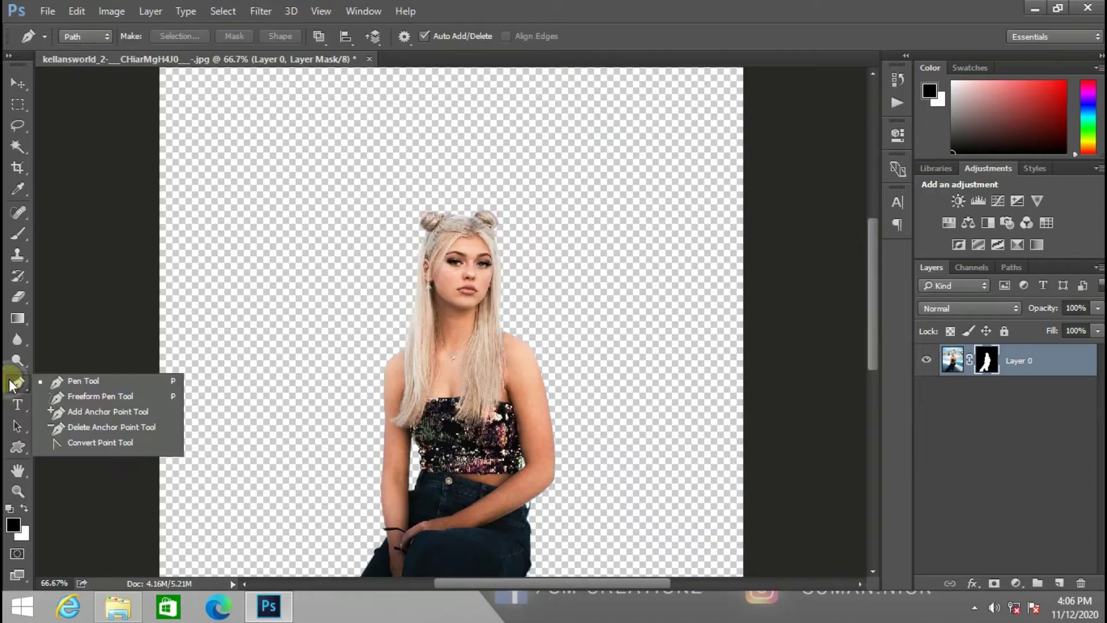
Select the Burn tool and inspect the masked cutout of the woman from head to feet
{"action": "right_click", "coordinate": [18, 359]}
{"action": "left_click", "coordinate": [75, 354]}
{"action": "left_click", "coordinate": [72, 36]}
{"action": "left_click", "coordinate": [347, 474]}
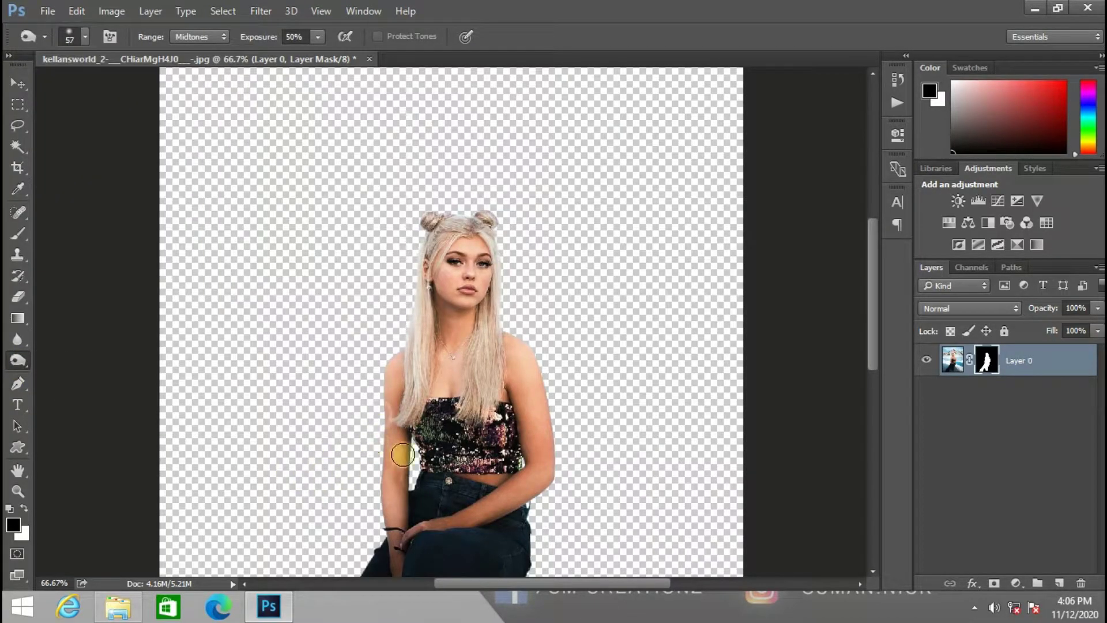
{"action": "scroll", "coordinate": [410, 452], "scroll_direction": "down", "scroll_amount": 3}
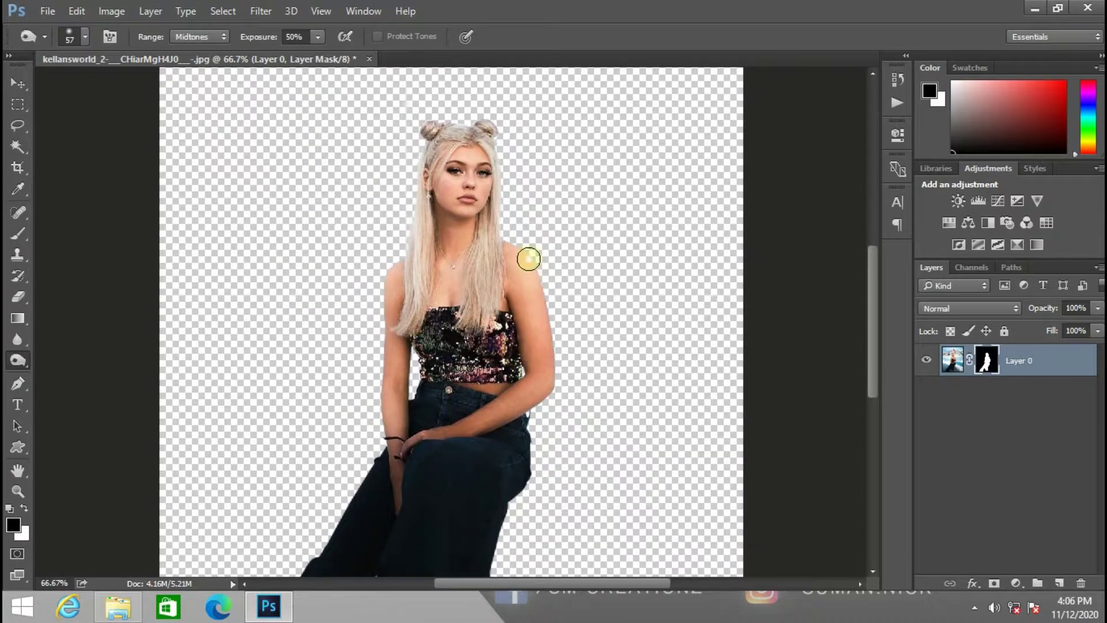
{"action": "scroll", "coordinate": [501, 502], "scroll_direction": "down", "scroll_amount": 5}
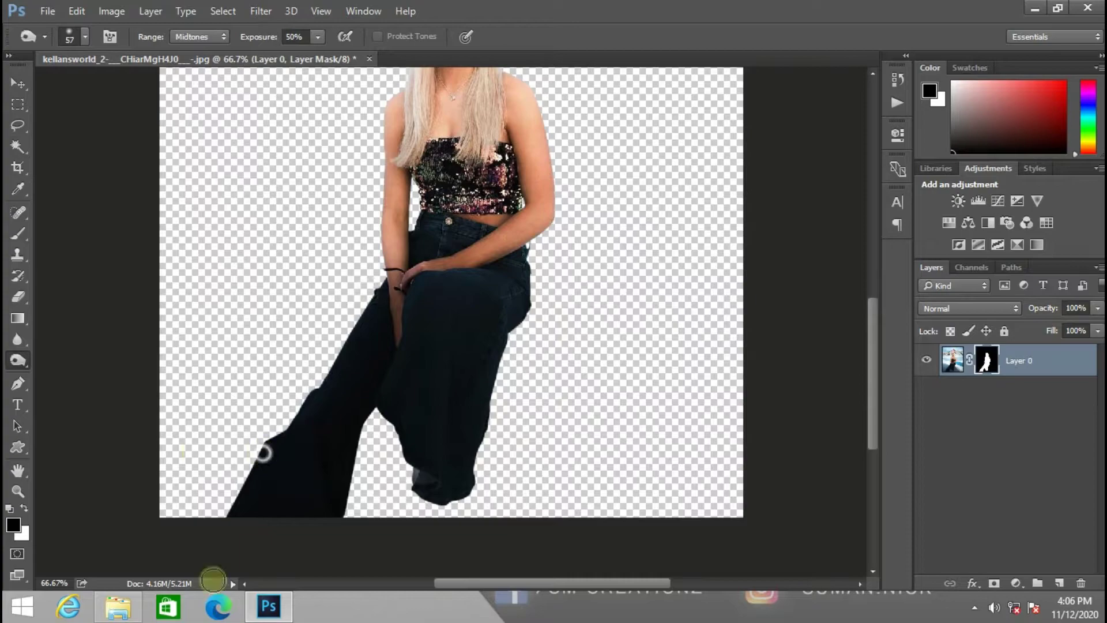
{"action": "scroll", "coordinate": [407, 400], "scroll_direction": "up", "scroll_amount": 8}
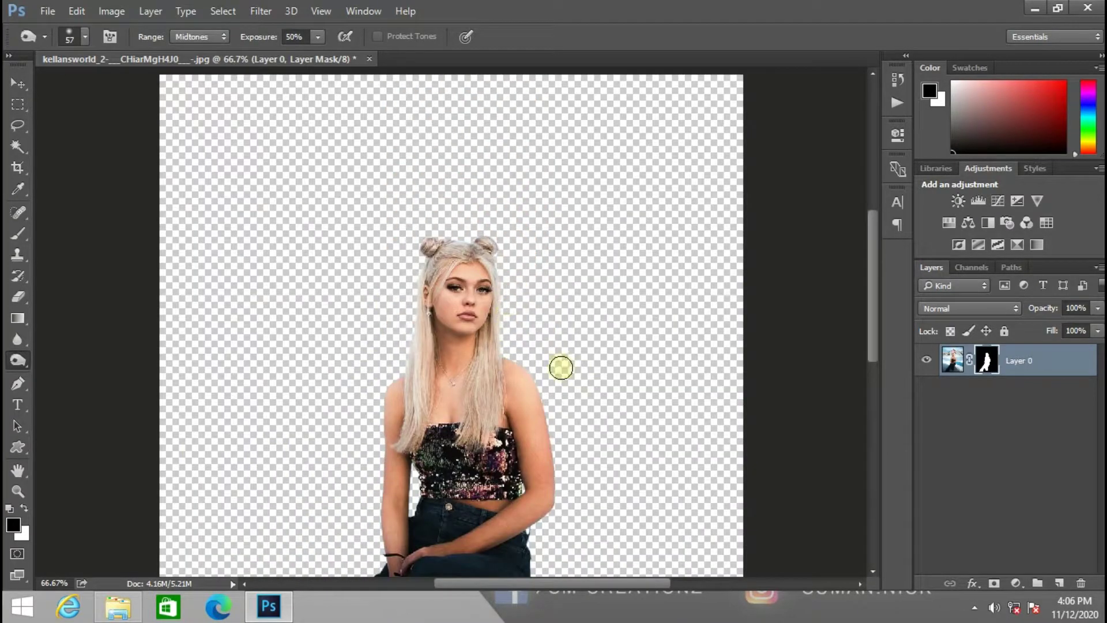
{"action": "scroll", "coordinate": [570, 404], "scroll_direction": "down", "scroll_amount": 6}
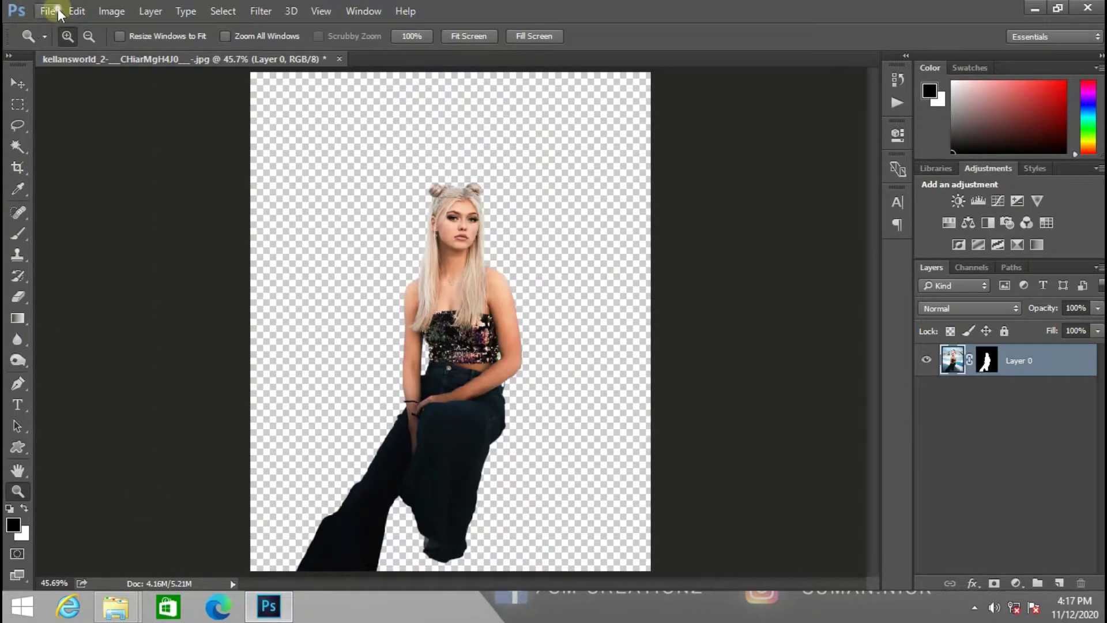
Place the Washington-DC-Spring-889x592 image from the Desktop as an embedded layer
{"action": "left_click", "coordinate": [58, 8]}
{"action": "left_click", "coordinate": [109, 311]}
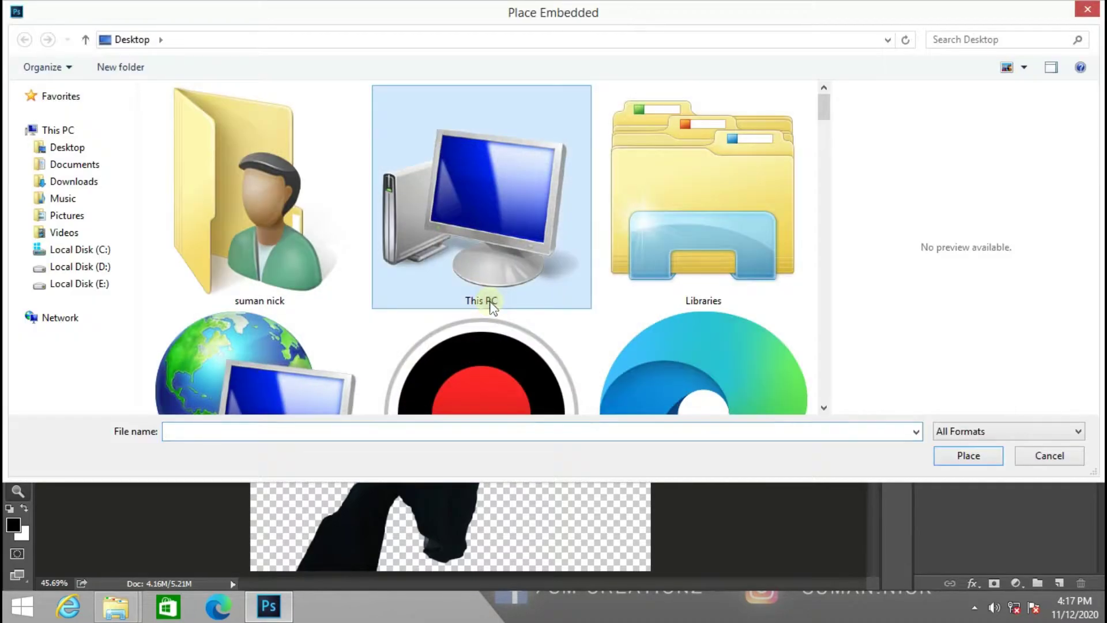
{"action": "scroll", "coordinate": [489, 305], "scroll_direction": "down", "scroll_amount": 20}
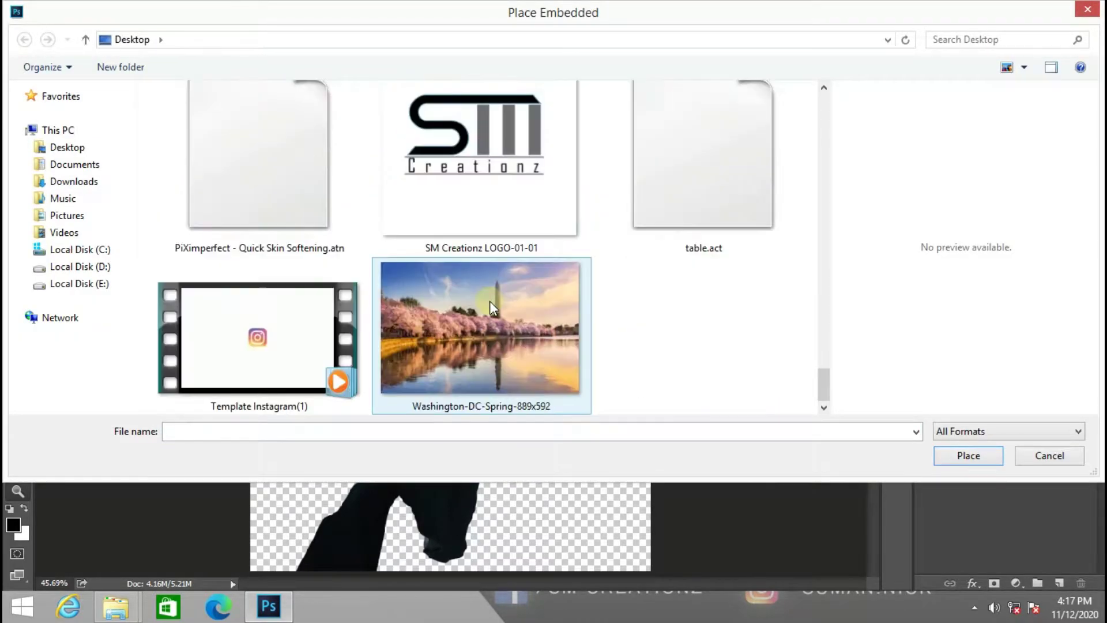
{"action": "left_click", "coordinate": [468, 304]}
{"action": "left_click", "coordinate": [980, 456]}
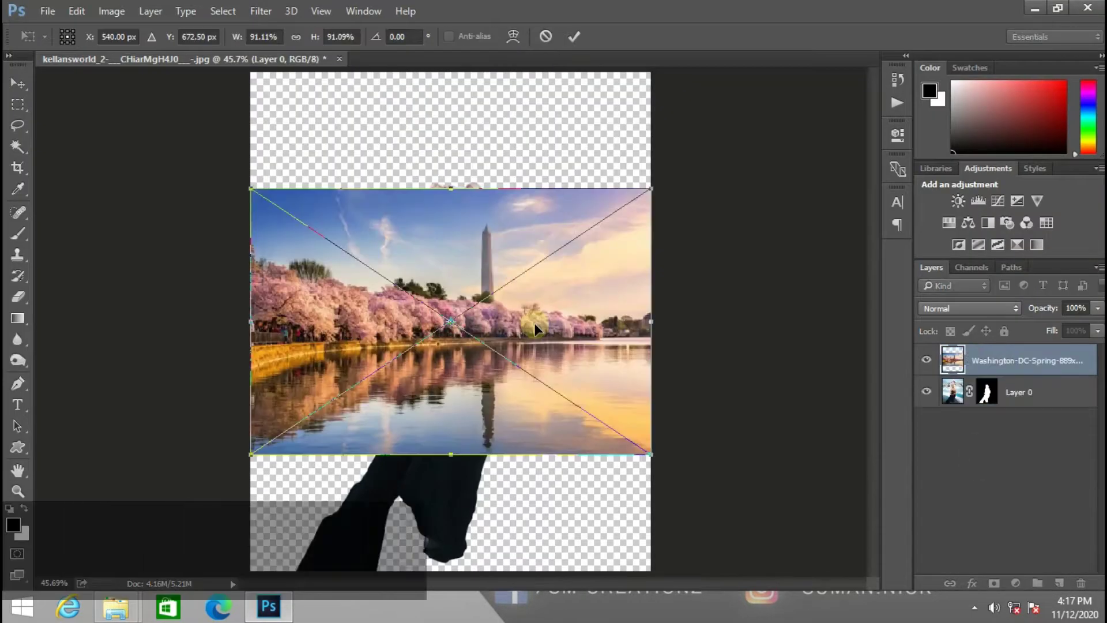
Scale the placed Washington image proportionally to about 136.71% and position it so it fills the upper part of the canvas
{"action": "left_click", "coordinate": [296, 36]}
{"action": "left_click_drag", "start_coordinate": [656, 179], "coordinate": [776, 28]}
{"action": "left_click_drag", "start_coordinate": [667, 205], "coordinate": [601, 276]}
{"action": "left_click_drag", "start_coordinate": [704, 148], "coordinate": [759, 75]}
{"action": "left_click_drag", "start_coordinate": [637, 214], "coordinate": [694, 189]}
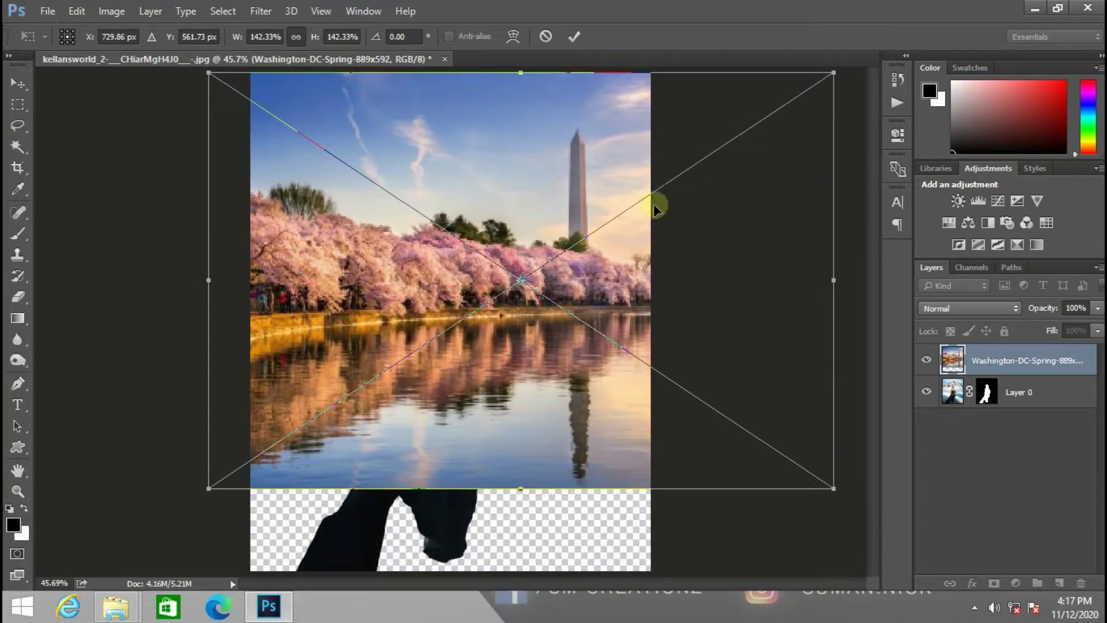
{"action": "left_click_drag", "start_coordinate": [832, 480], "coordinate": [803, 472]}
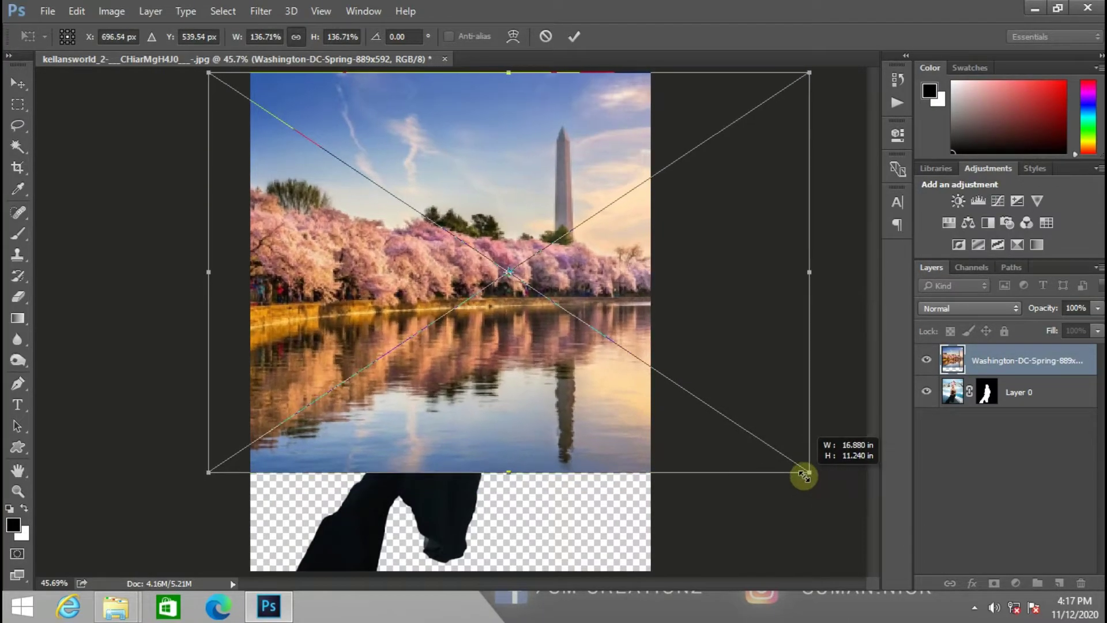
{"action": "left_click_drag", "start_coordinate": [702, 358], "coordinate": [693, 358]}
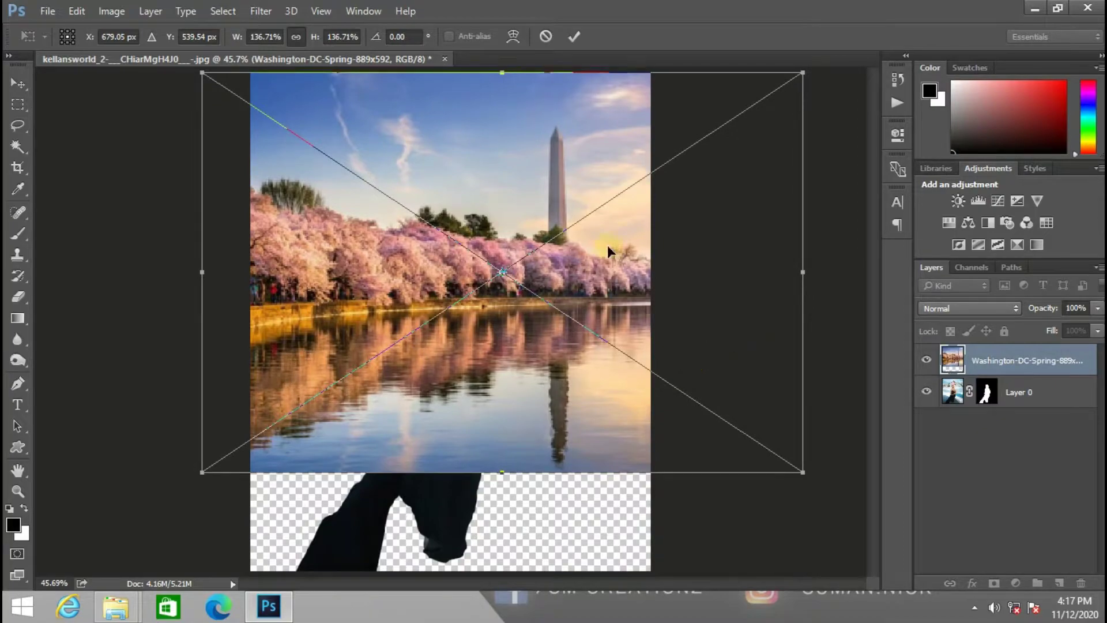
{"action": "left_click", "coordinate": [576, 36]}
{"action": "key", "text": "z"}
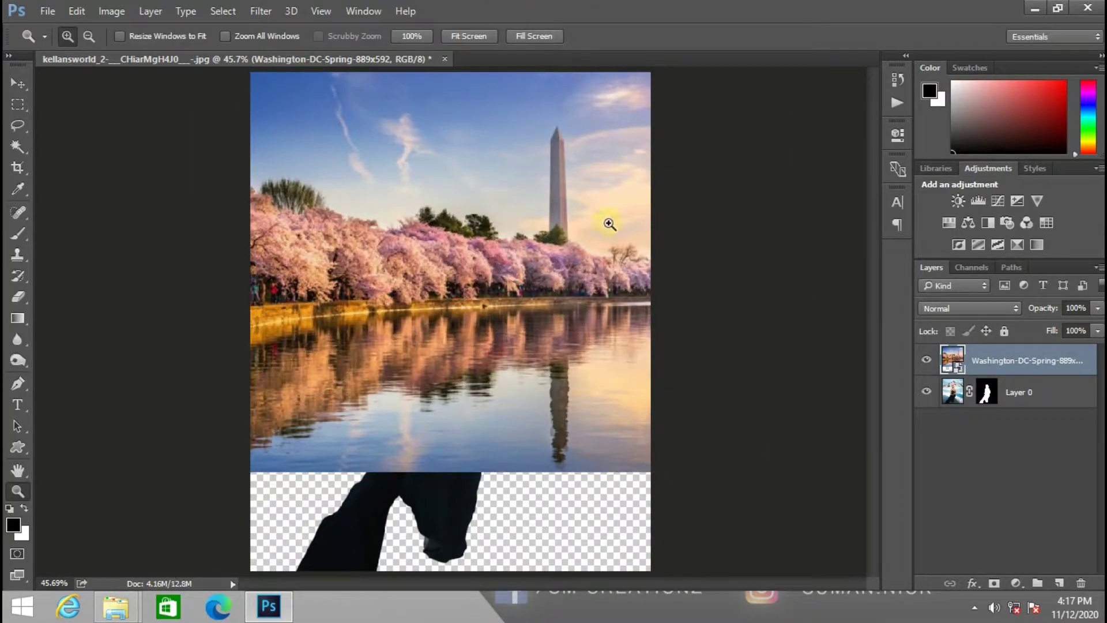
Move the Washington image layer beneath the woman's cutout layer and leave the Washington layer selected
{"action": "left_click_drag", "start_coordinate": [1000, 364], "coordinate": [1001, 397]}
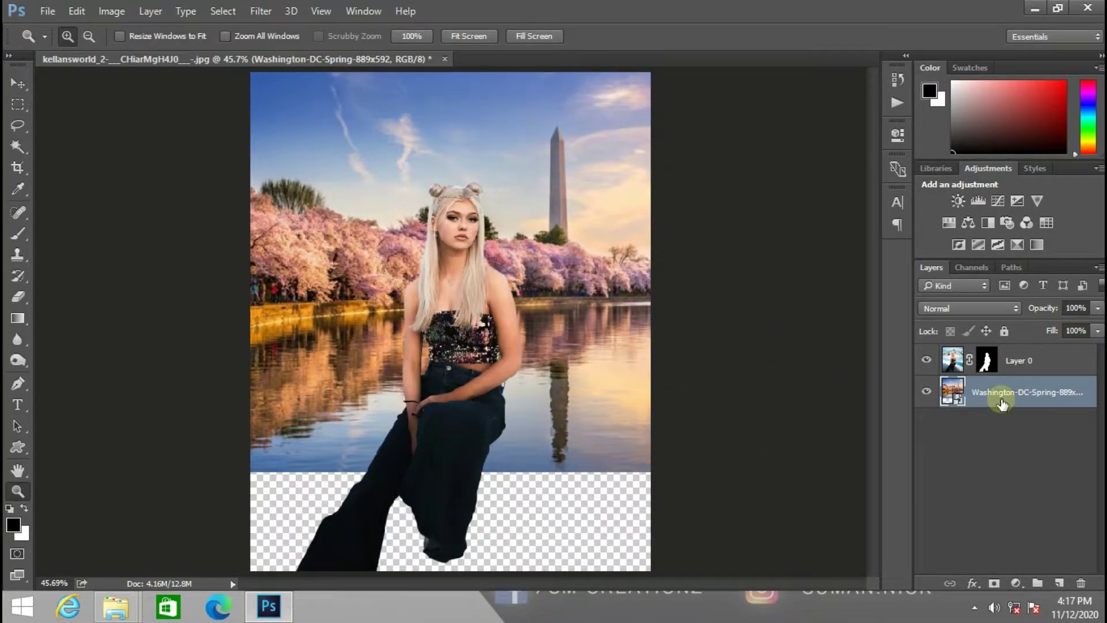
{"action": "left_click", "coordinate": [1040, 362]}
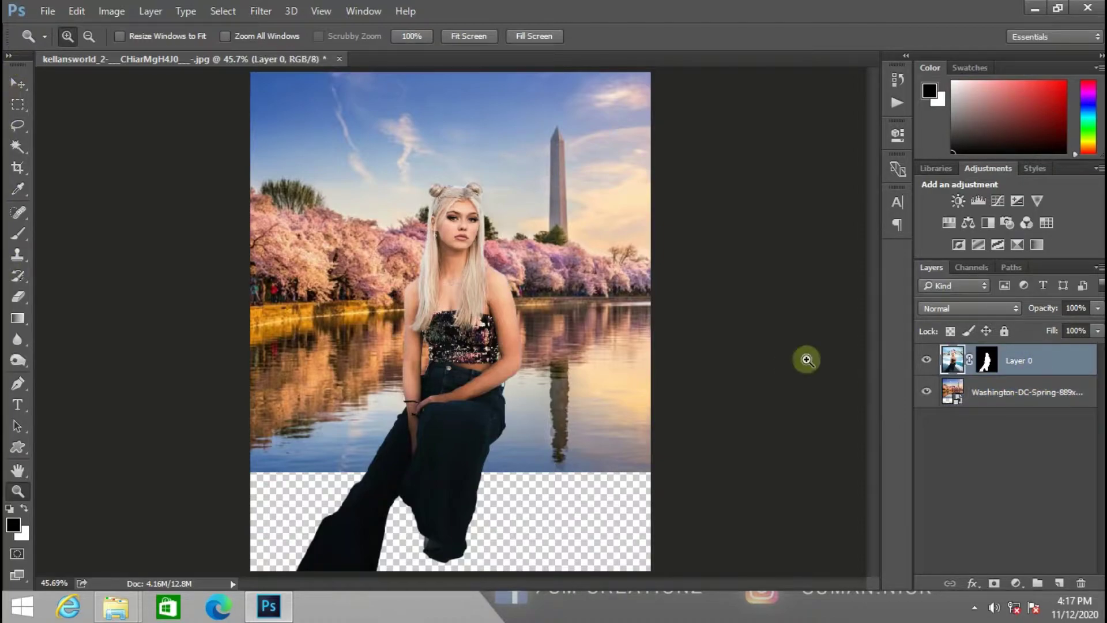
{"action": "left_click", "coordinate": [1059, 407]}
Start placing another embedded image and browse the Desktop folders to open the background folder
{"action": "left_click", "coordinate": [60, 10]}
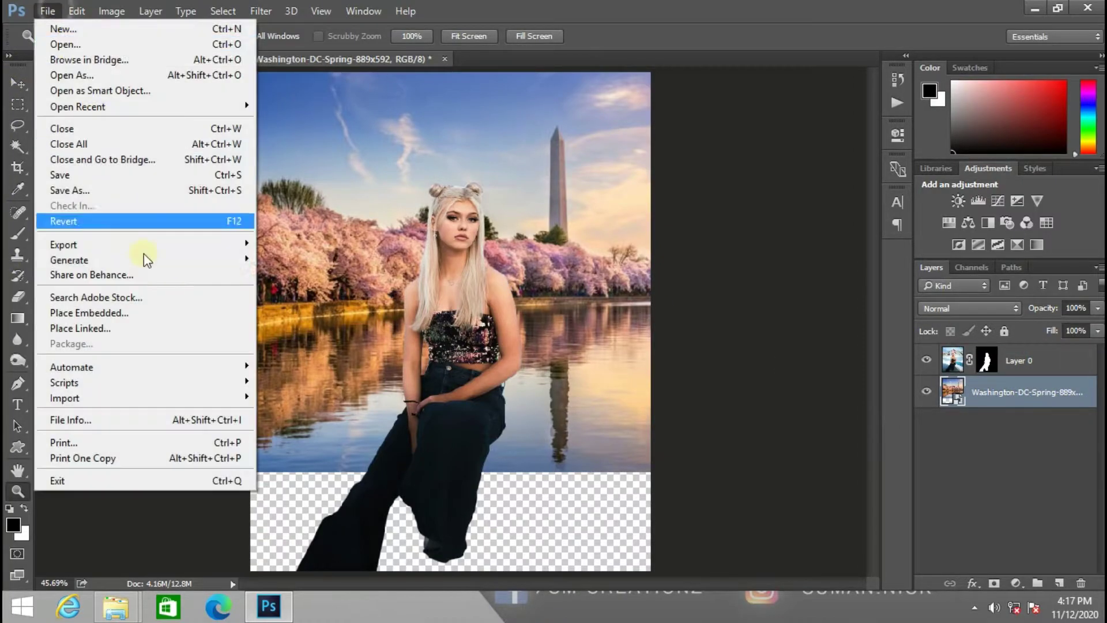
{"action": "left_click", "coordinate": [167, 312]}
{"action": "scroll", "coordinate": [469, 216], "scroll_direction": "down", "scroll_amount": 3}
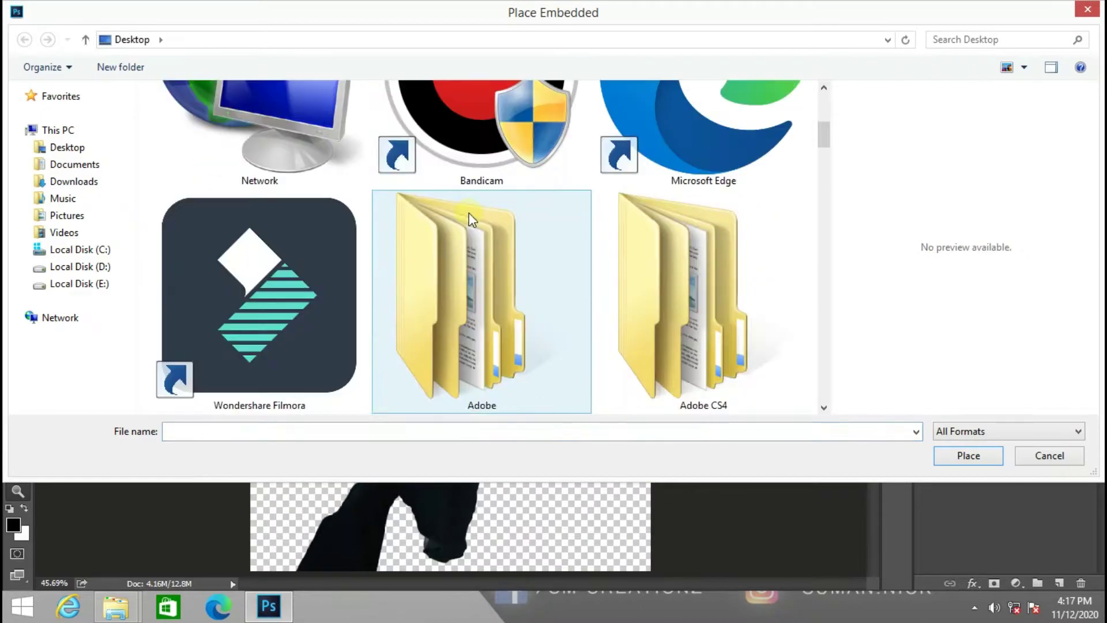
{"action": "scroll", "coordinate": [519, 271], "scroll_direction": "down", "scroll_amount": 8}
{"action": "scroll", "coordinate": [501, 303], "scroll_direction": "up", "scroll_amount": 7}
{"action": "scroll", "coordinate": [501, 304], "scroll_direction": "down", "scroll_amount": 2}
{"action": "scroll", "coordinate": [502, 303], "scroll_direction": "up", "scroll_amount": 2}
{"action": "scroll", "coordinate": [660, 262], "scroll_direction": "down", "scroll_amount": 1}
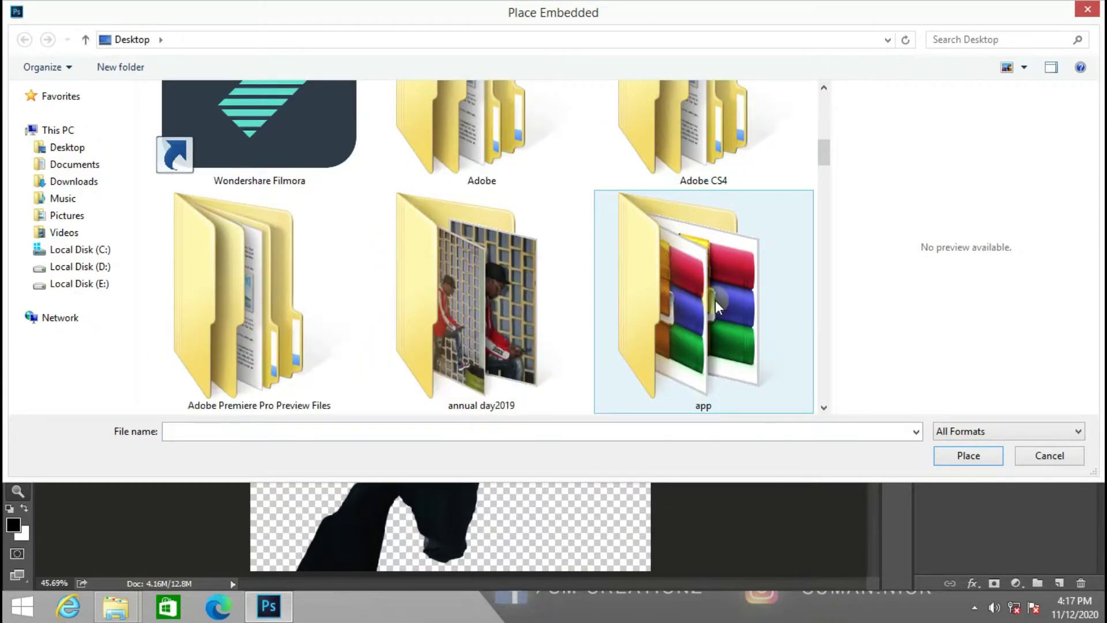
{"action": "scroll", "coordinate": [714, 300], "scroll_direction": "down", "scroll_amount": 4}
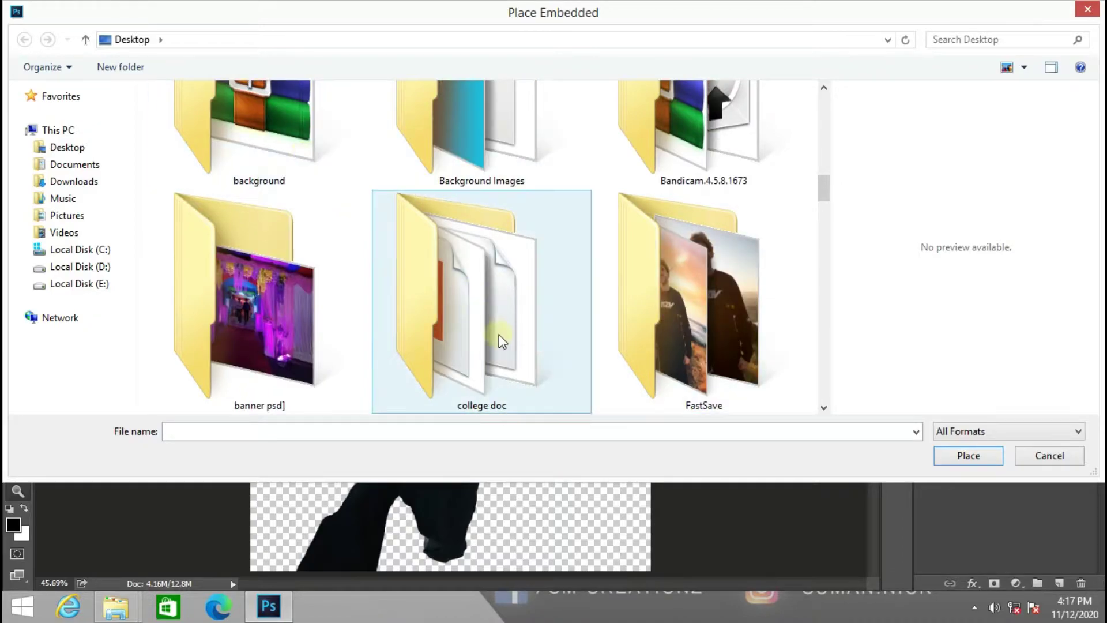
{"action": "scroll", "coordinate": [360, 216], "scroll_direction": "up", "scroll_amount": 1}
{"action": "scroll", "coordinate": [634, 277], "scroll_direction": "up", "scroll_amount": 4}
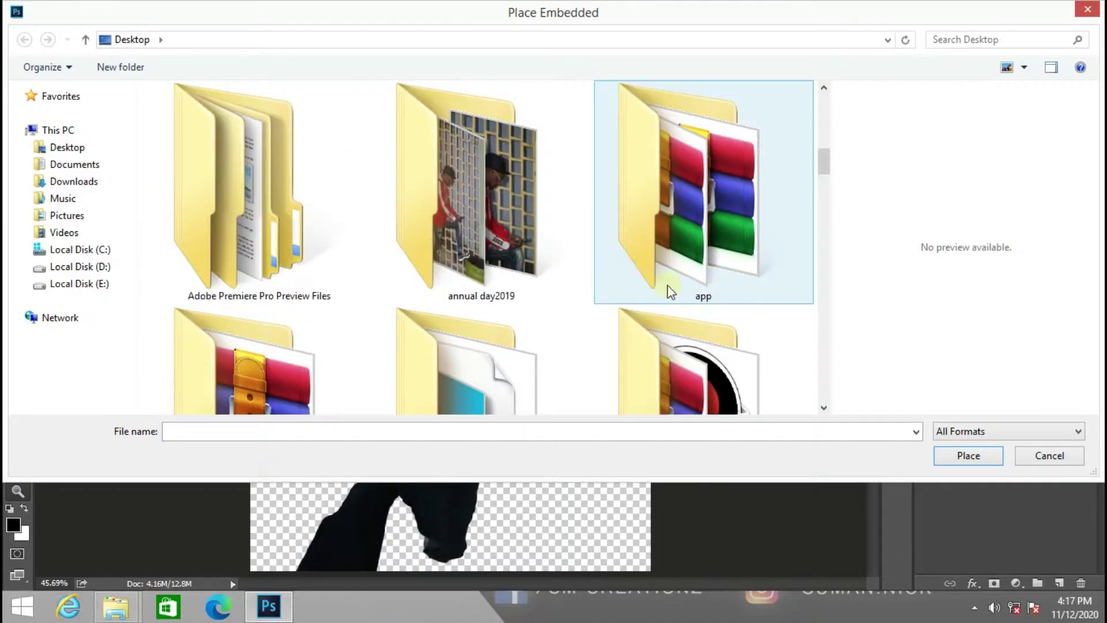
{"action": "scroll", "coordinate": [615, 262], "scroll_direction": "down", "scroll_amount": 3}
{"action": "scroll", "coordinate": [614, 262], "scroll_direction": "down", "scroll_amount": 3}
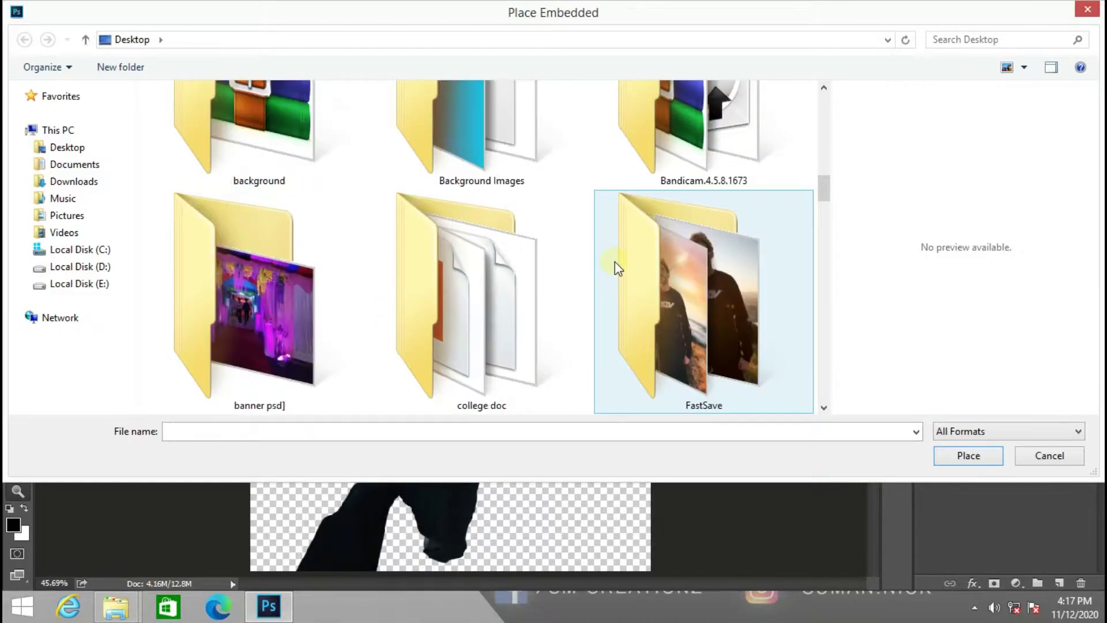
{"action": "scroll", "coordinate": [615, 262], "scroll_direction": "down", "scroll_amount": 3}
{"action": "scroll", "coordinate": [615, 262], "scroll_direction": "up", "scroll_amount": 6}
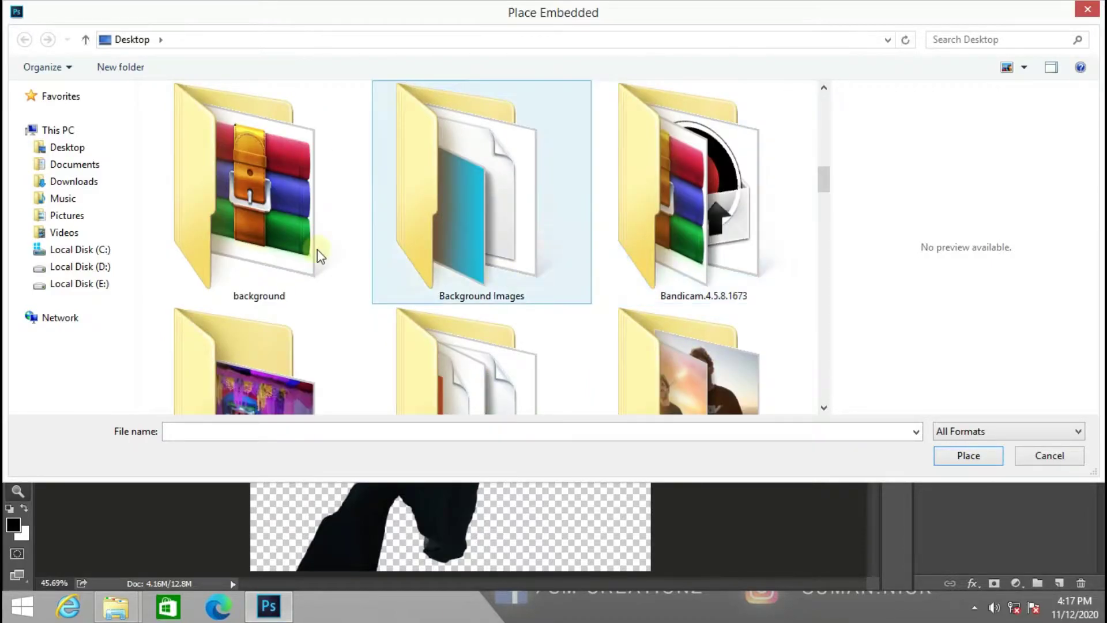
{"action": "scroll", "coordinate": [346, 300], "scroll_direction": "down", "scroll_amount": 2}
{"action": "scroll", "coordinate": [484, 236], "scroll_direction": "up", "scroll_amount": 2}
{"action": "double_click", "coordinate": [309, 226]}
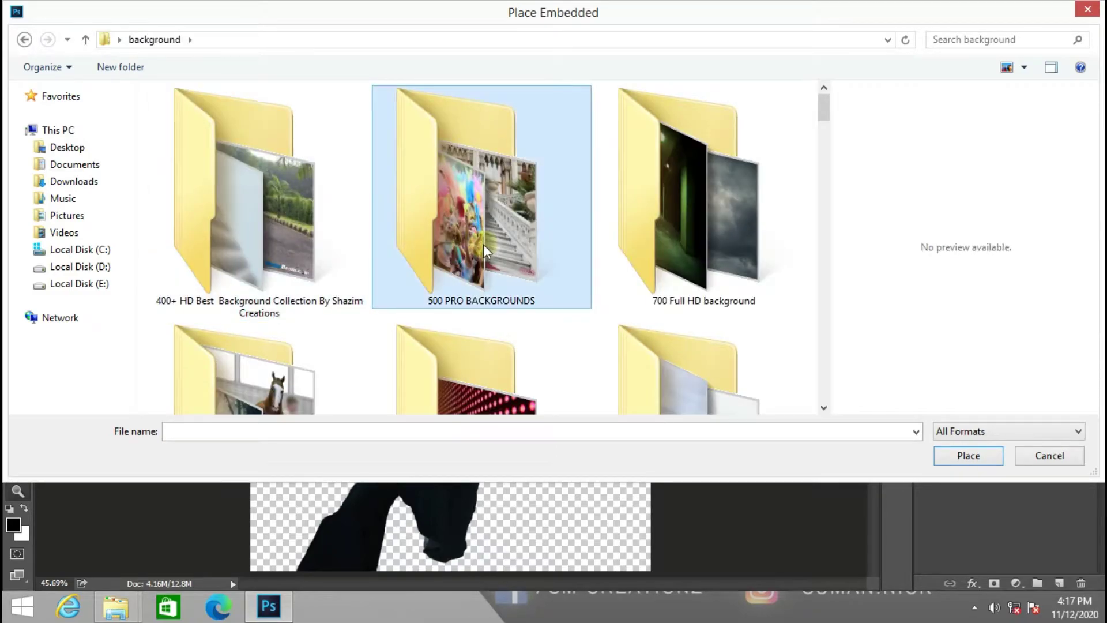
Browse to the mountain folder and place the adult-apartment-building-best-friend-2284350 image as an embedded layer
{"action": "scroll", "coordinate": [483, 243], "scroll_direction": "down", "scroll_amount": 10}
{"action": "scroll", "coordinate": [439, 307], "scroll_direction": "down", "scroll_amount": 3}
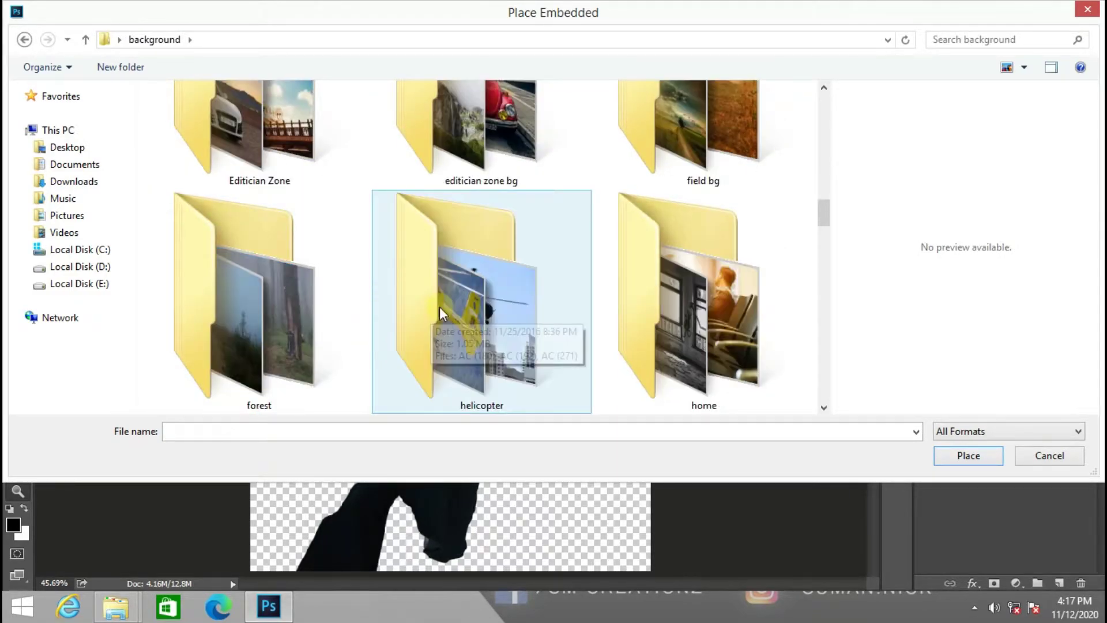
{"action": "scroll", "coordinate": [471, 288], "scroll_direction": "down", "scroll_amount": 3}
{"action": "scroll", "coordinate": [470, 285], "scroll_direction": "down", "scroll_amount": 6}
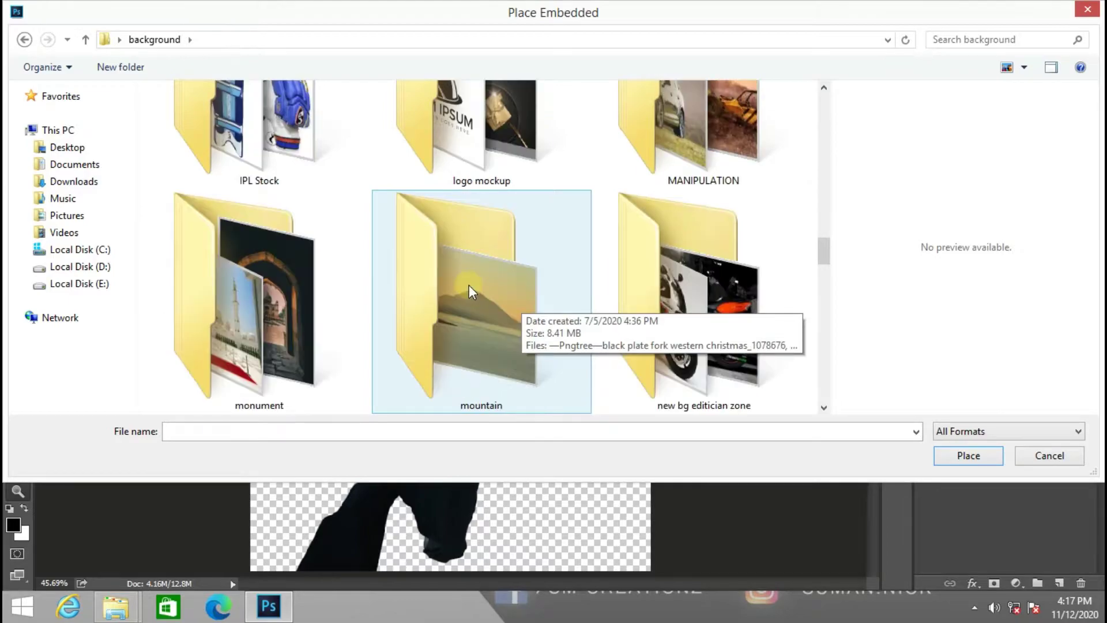
{"action": "left_click", "coordinate": [479, 283]}
{"action": "double_click", "coordinate": [478, 284]}
{"action": "left_click", "coordinate": [485, 234]}
{"action": "scroll", "coordinate": [486, 233], "scroll_direction": "down", "scroll_amount": 7}
{"action": "left_click", "coordinate": [339, 309]}
{"action": "left_click", "coordinate": [968, 455]}
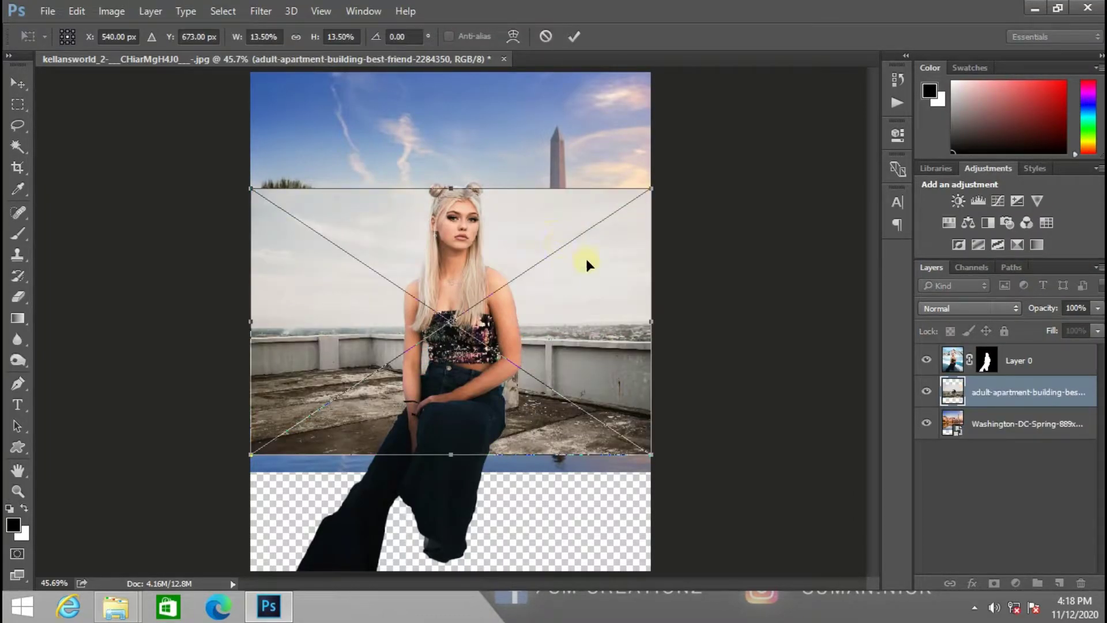
Enlarge the rooftop image to about 17.35% width and 19.37% height, and hide the Washington and woman layers
{"action": "left_click_drag", "start_coordinate": [684, 153], "coordinate": [764, 72]}
{"action": "left_click", "coordinate": [578, 38]}
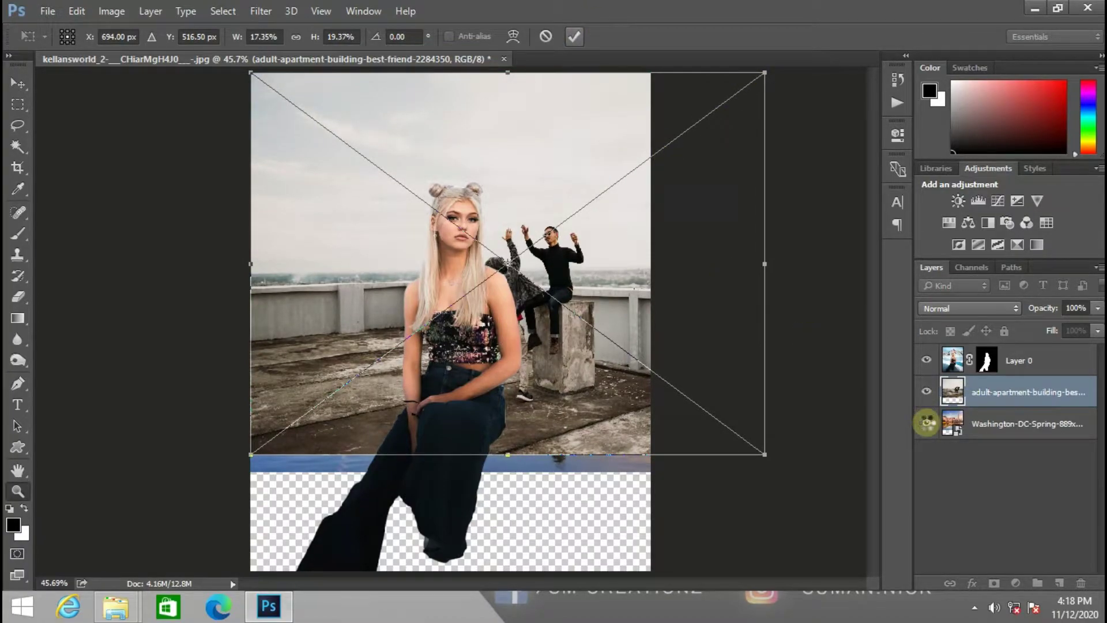
{"action": "left_click", "coordinate": [926, 423]}
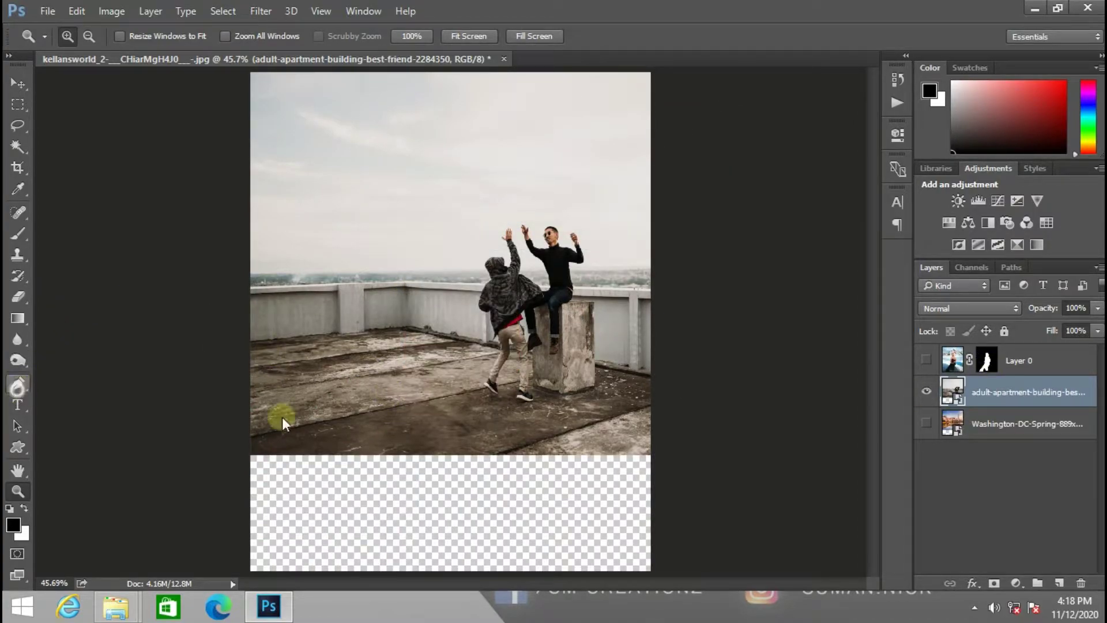
{"action": "key", "text": "ctrl+plus"}
{"action": "key", "text": "ctrl+plus"}
{"action": "key", "text": "ctrl+plus"}
{"action": "key", "text": "ctrl+plus"}
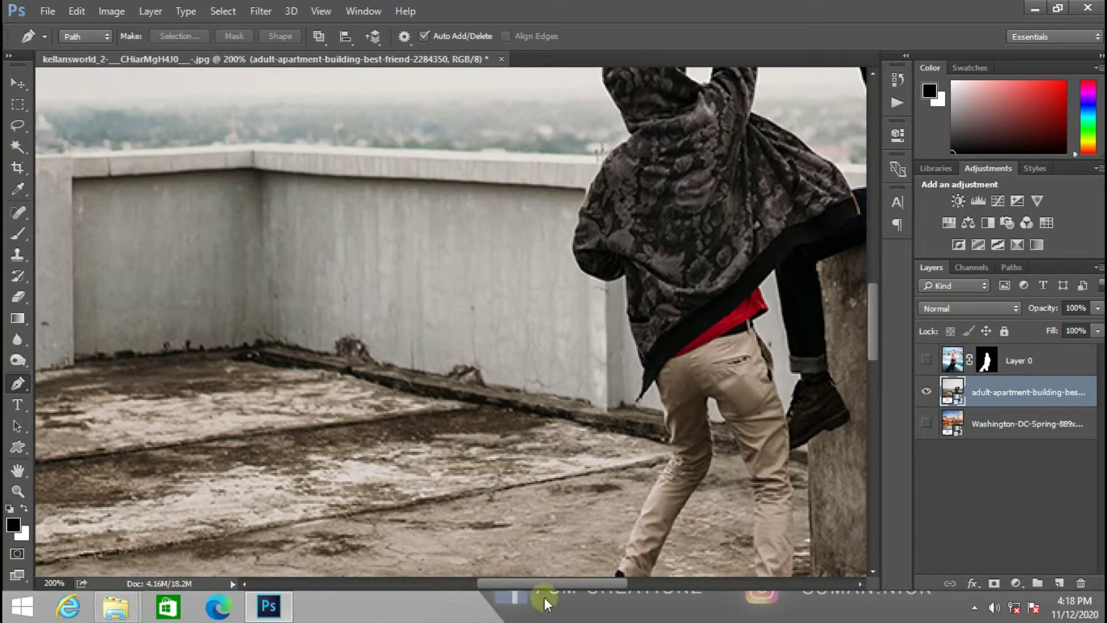
{"action": "left_click_drag", "start_coordinate": [527, 582], "coordinate": [407, 581]}
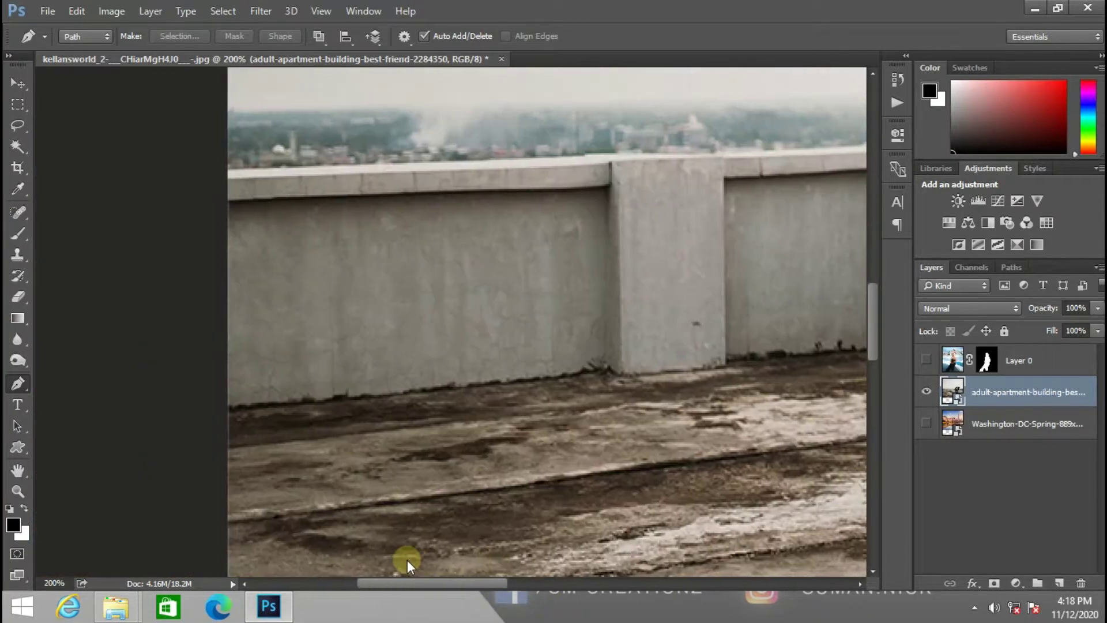
{"action": "left_click", "coordinate": [223, 173]}
{"action": "scroll", "coordinate": [576, 254], "scroll_direction": "up", "scroll_amount": 2}
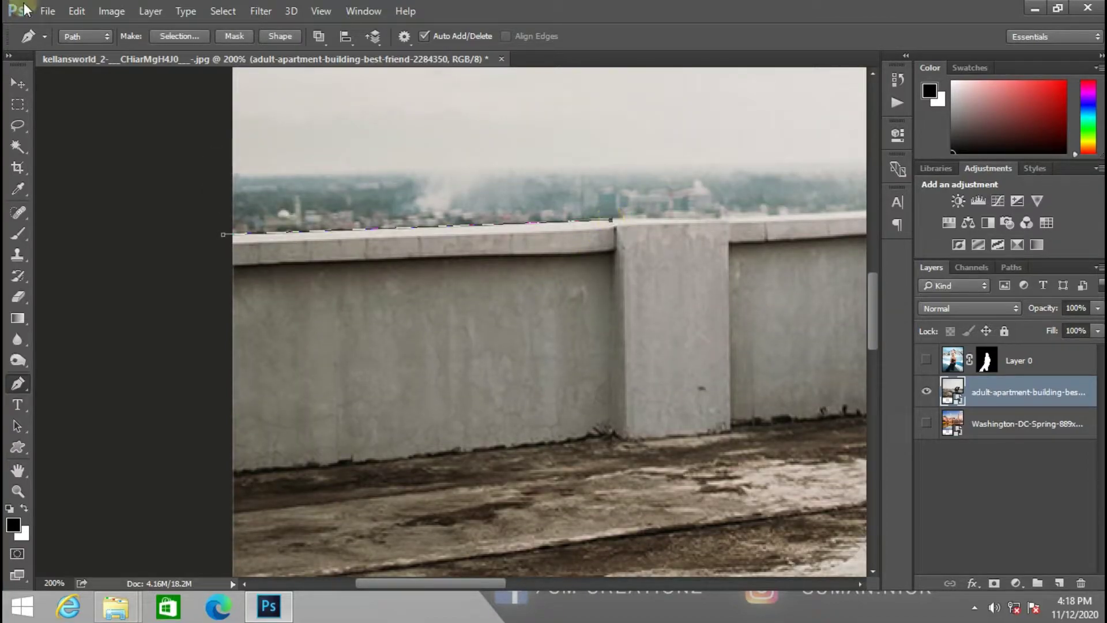
{"action": "left_click", "coordinate": [77, 11]}
{"action": "left_click", "coordinate": [134, 43]}
{"action": "right_click", "coordinate": [360, 323]}
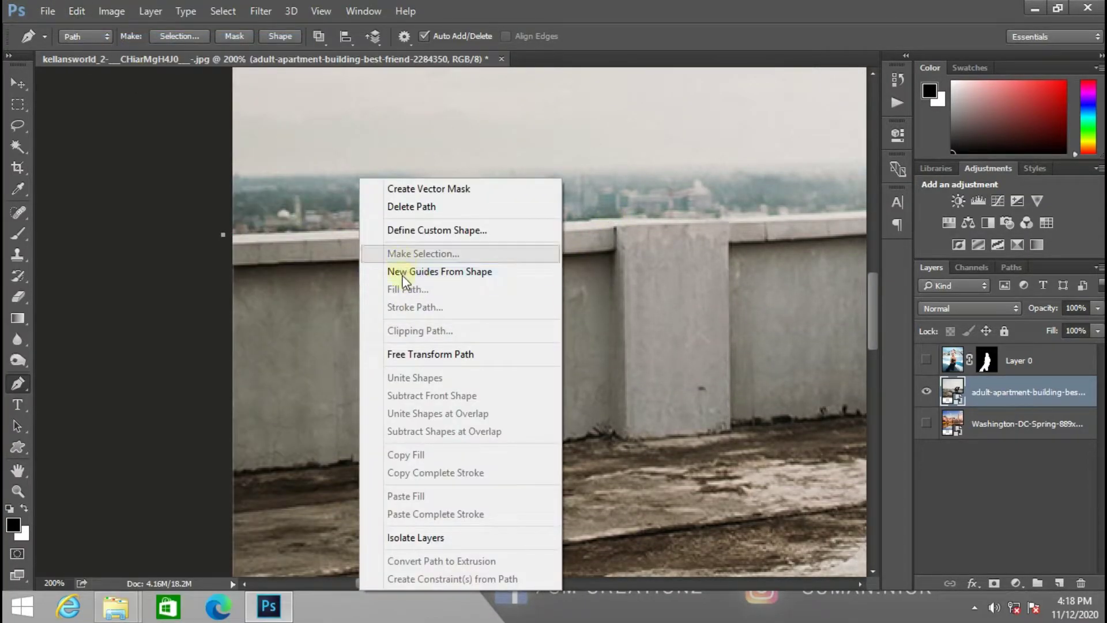
{"action": "left_click", "coordinate": [397, 206]}
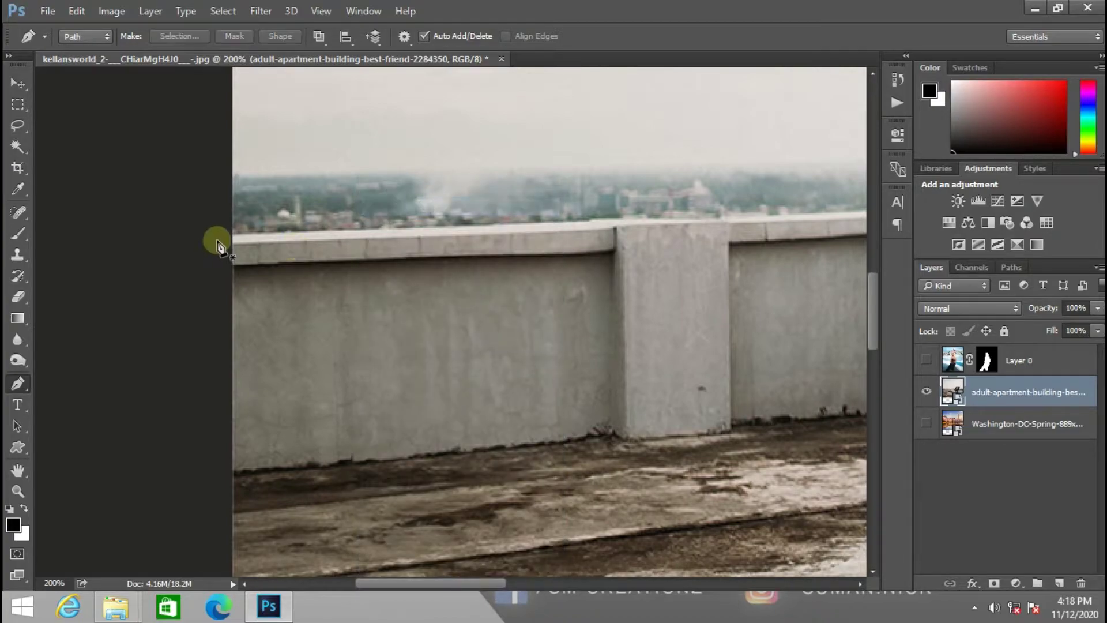
Trace a Pen path along the rooftop wall's upper edge from the canvas edge to the hooded man
{"action": "left_click", "coordinate": [219, 239]}
{"action": "left_click", "coordinate": [621, 219]}
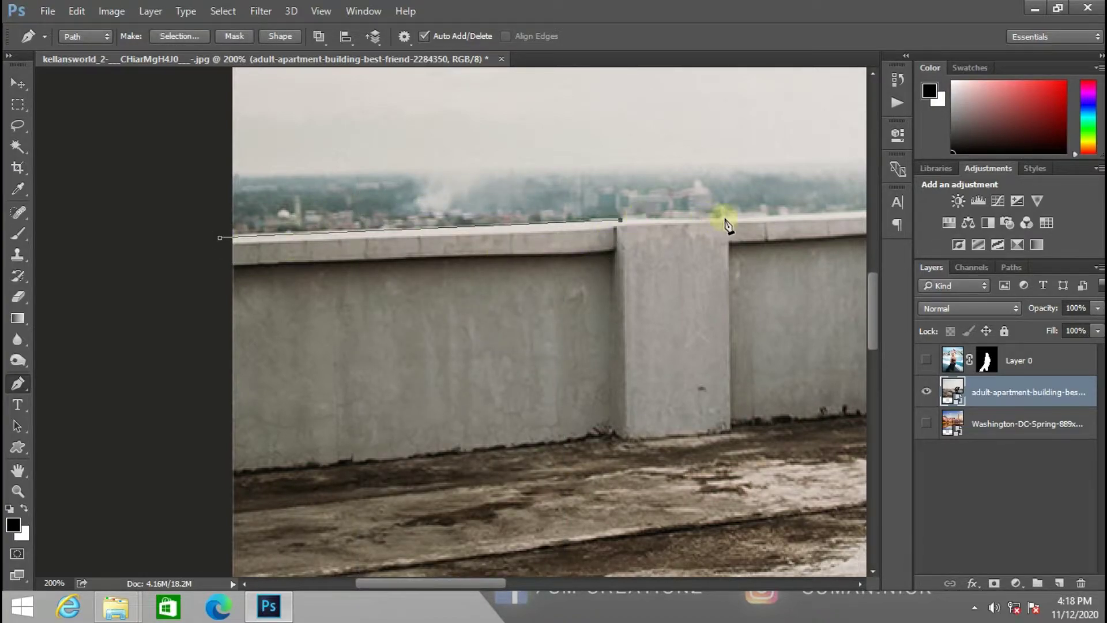
{"action": "left_click_drag", "start_coordinate": [490, 582], "coordinate": [557, 583]}
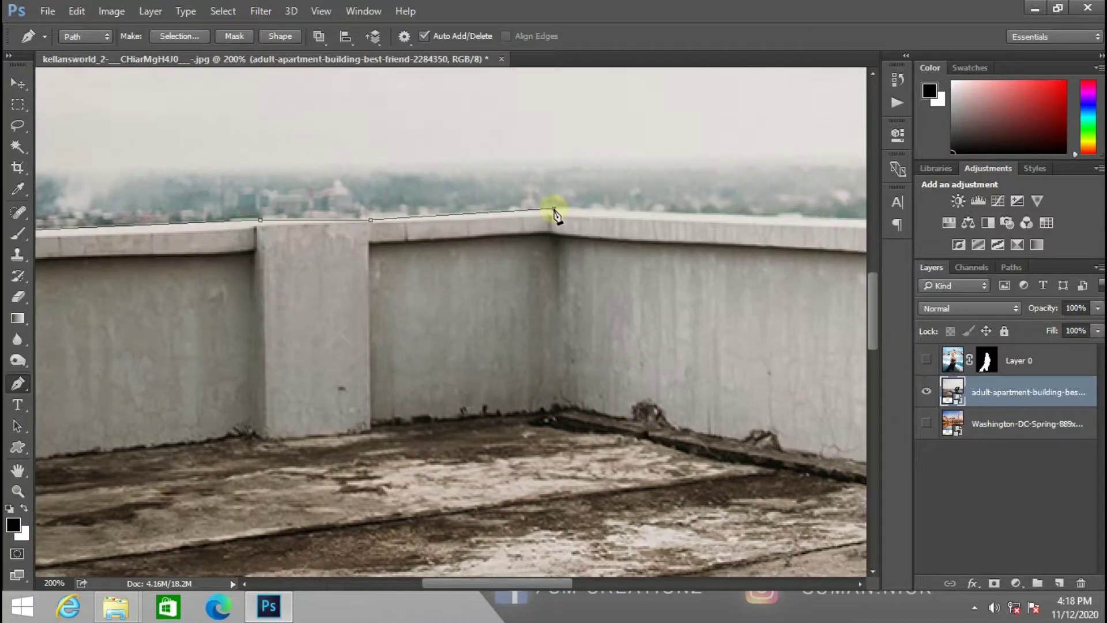
{"action": "left_click_drag", "start_coordinate": [474, 584], "coordinate": [523, 584]}
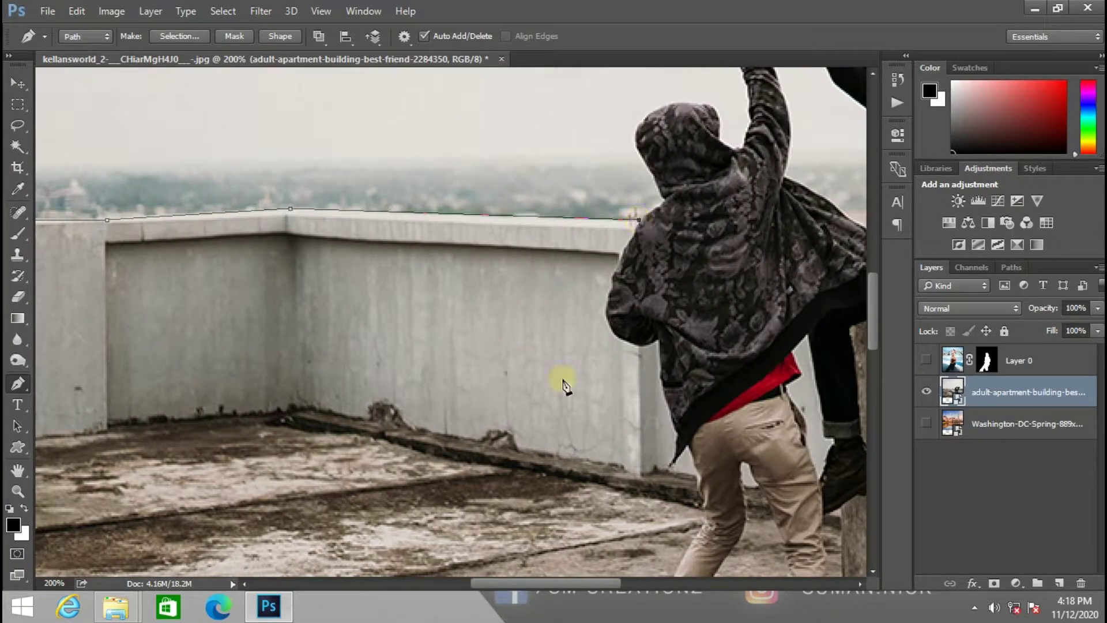
Continue the path down beside the hooded man and back along the floor below the wall, closing it at its starting point
{"action": "left_click_drag", "start_coordinate": [641, 477], "coordinate": [670, 490]}
{"action": "left_click", "coordinate": [77, 11]}
{"action": "left_click", "coordinate": [110, 60]}
{"action": "left_click_drag", "start_coordinate": [557, 510], "coordinate": [526, 500]}
{"action": "left_click_drag", "start_coordinate": [371, 494], "coordinate": [311, 494]}
{"action": "left_click_drag", "start_coordinate": [213, 469], "coordinate": [203, 469]}
{"action": "left_click", "coordinate": [135, 463]}
{"action": "left_click_drag", "start_coordinate": [496, 583], "coordinate": [341, 584]}
{"action": "left_click_drag", "start_coordinate": [333, 529], "coordinate": [302, 487]}
{"action": "left_click", "coordinate": [391, 238]}
Convert the wall path to a new anti-aliased selection with a 0.1-pixel feather and mask the rooftop layer with it
{"action": "right_click", "coordinate": [486, 324]}
{"action": "left_click", "coordinate": [535, 254]}
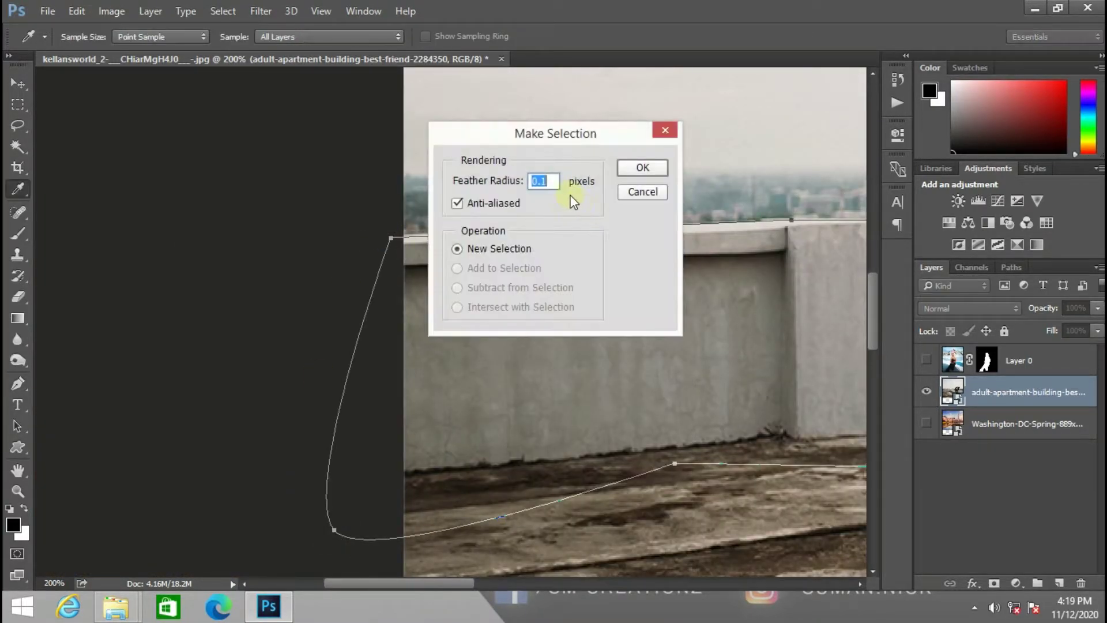
{"action": "left_click", "coordinate": [627, 173]}
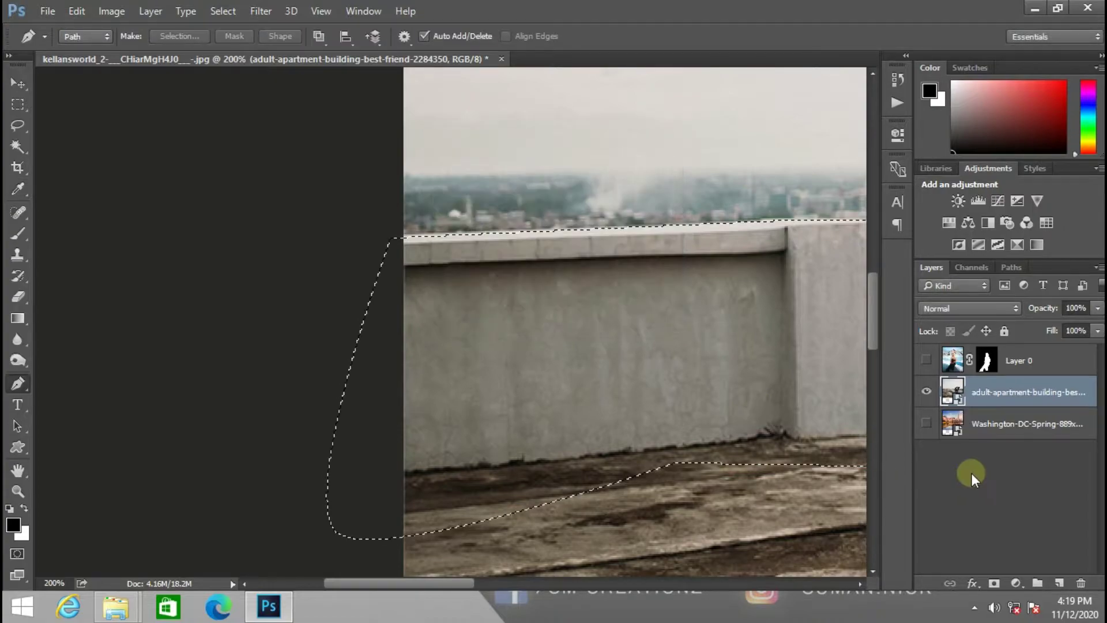
{"action": "left_click", "coordinate": [992, 582]}
{"action": "key", "text": "ctrl+minus"}
{"action": "key", "text": "ctrl+minus"}
{"action": "key", "text": "ctrl+minus"}
{"action": "key", "text": "ctrl+minus"}
{"action": "key", "text": "ctrl+plus"}
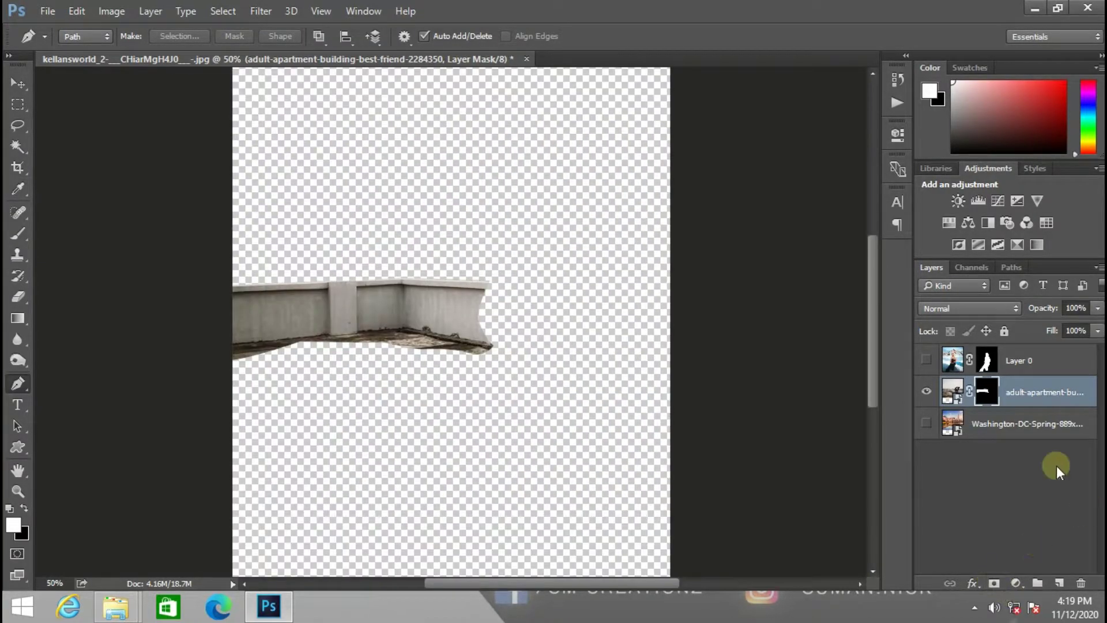
{"action": "key", "text": "ctrl+t"}
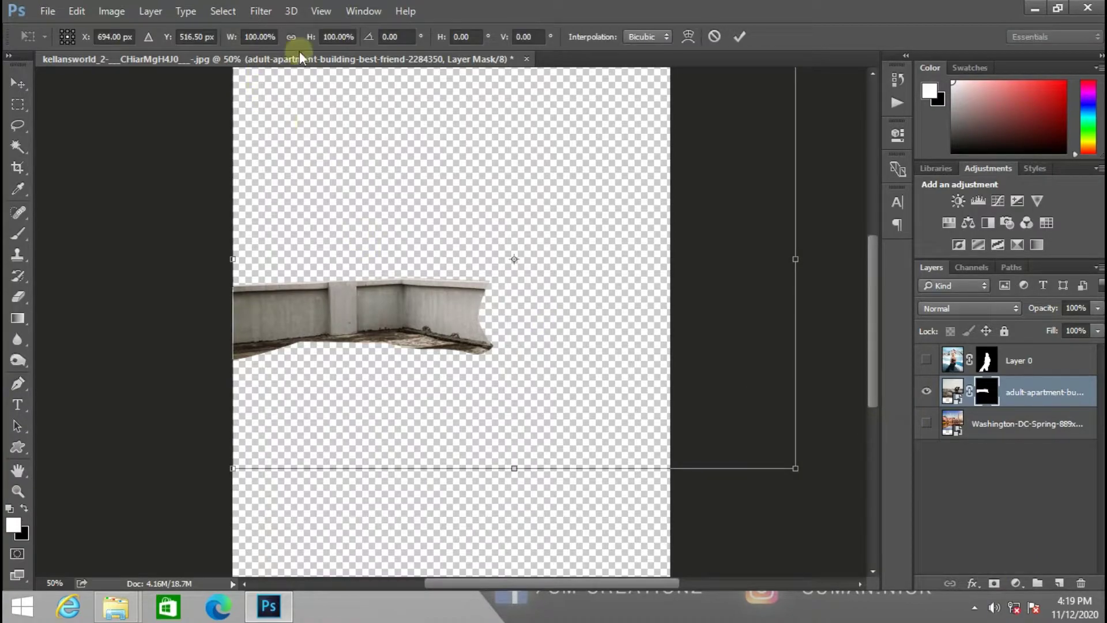
{"action": "left_click", "coordinate": [715, 37]}
{"action": "key", "text": "p"}
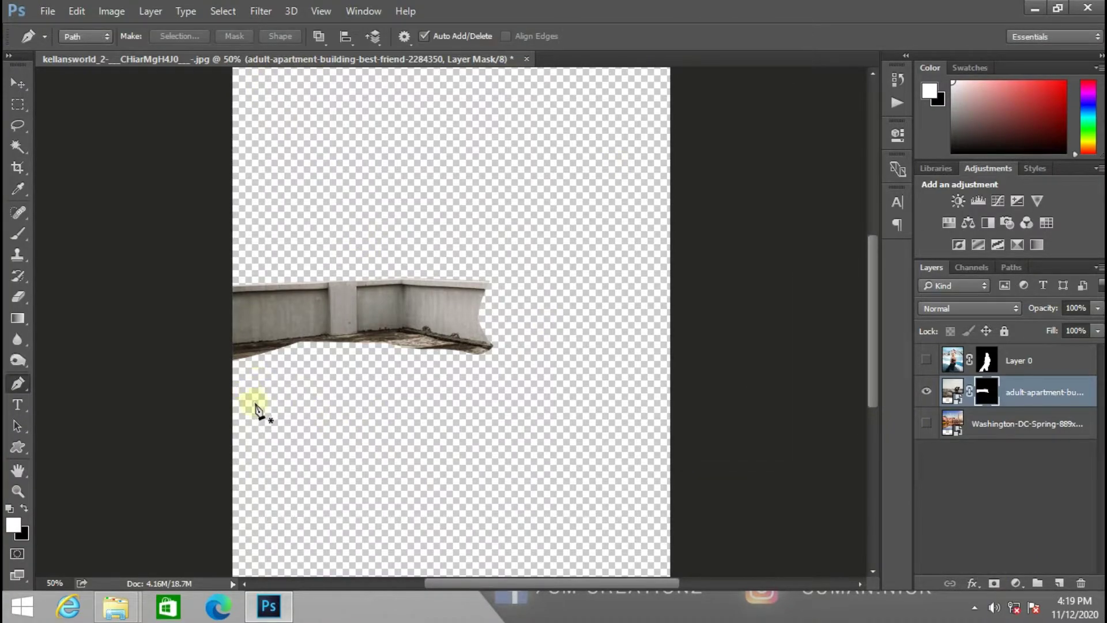
Free-transform the masked wall, moving it lower on the canvas and scaling it proportionally to about 117.15%
{"action": "left_click", "coordinate": [114, 9]}
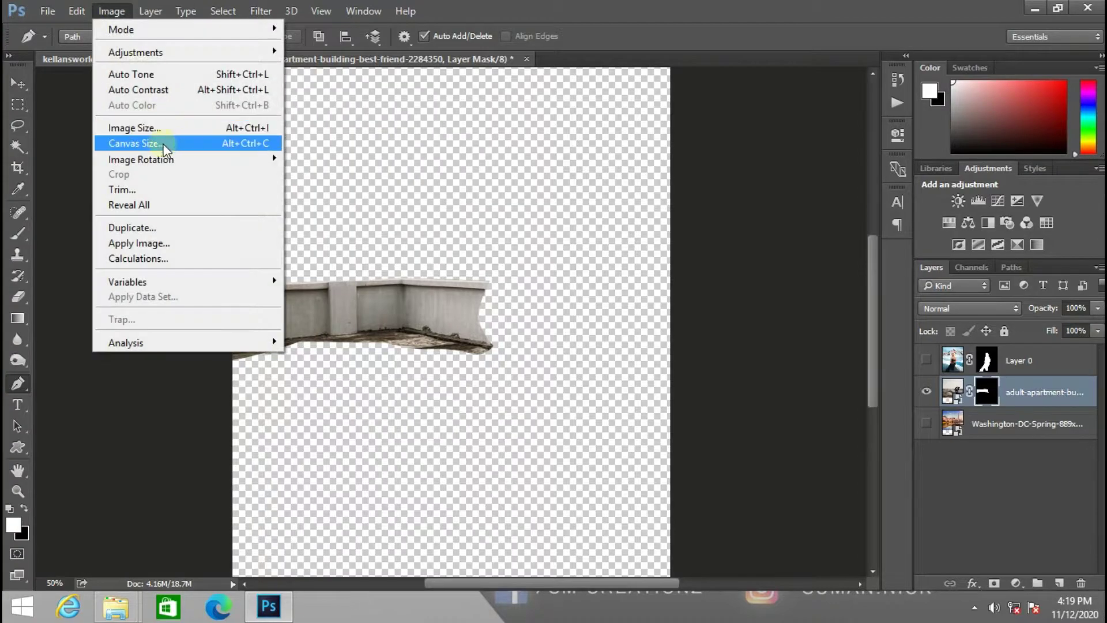
{"action": "mouse_move", "coordinate": [83, 15]}
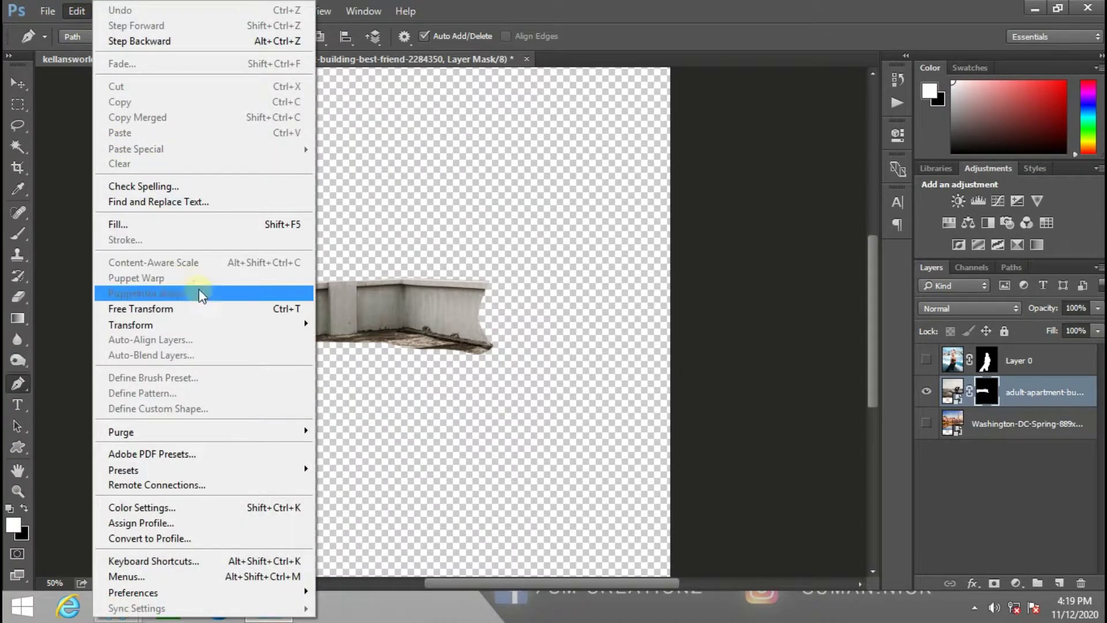
{"action": "left_click", "coordinate": [223, 308]}
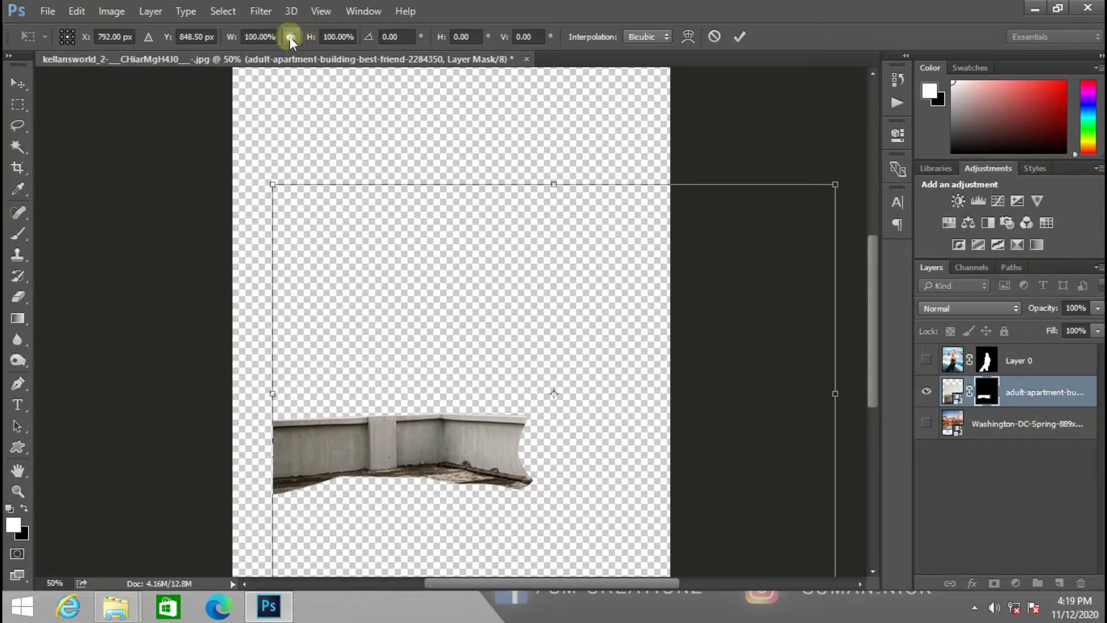
{"action": "left_click_drag", "start_coordinate": [838, 186], "coordinate": [904, 108]}
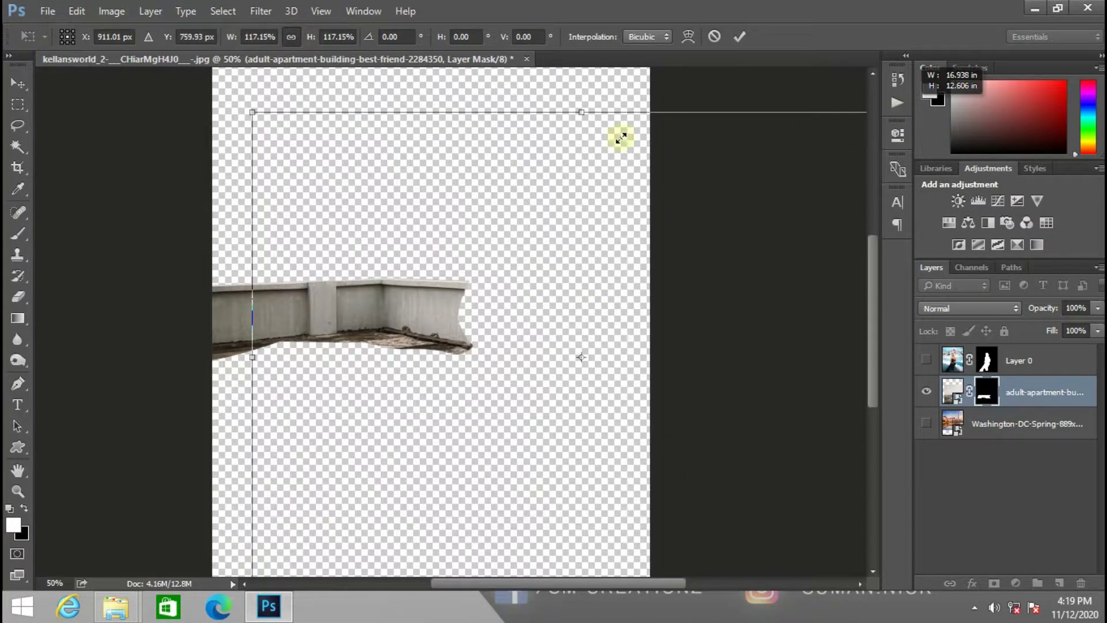
{"action": "left_click", "coordinate": [739, 38]}
{"action": "key", "text": "ctrl+minus"}
{"action": "key", "text": "ctrl+minus"}
{"action": "key", "text": "ctrl+minus"}
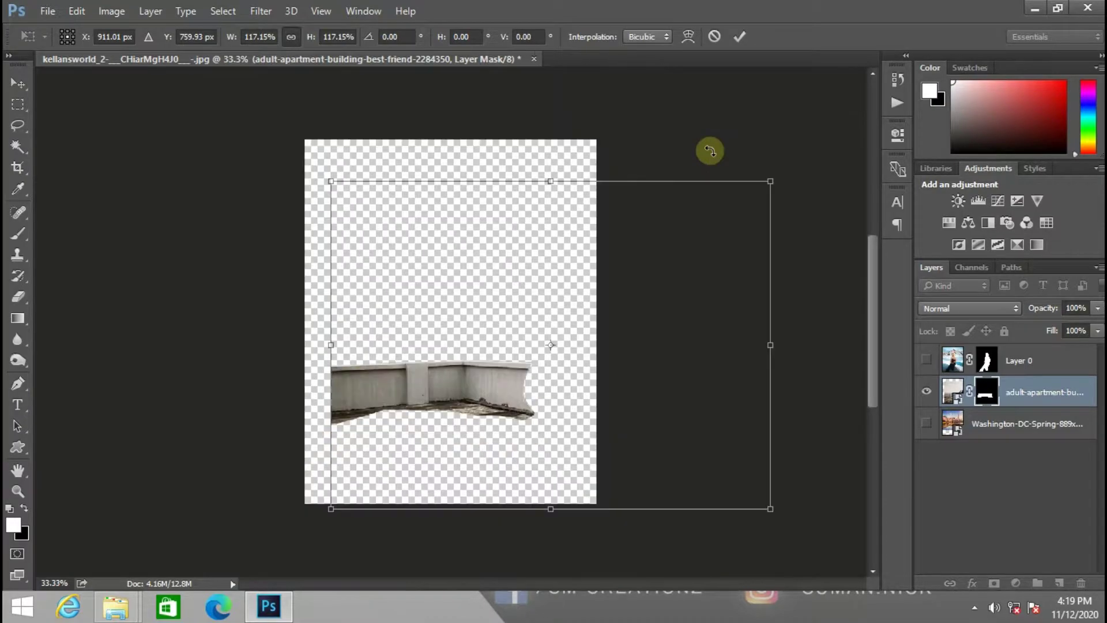
{"action": "left_click", "coordinate": [740, 36]}
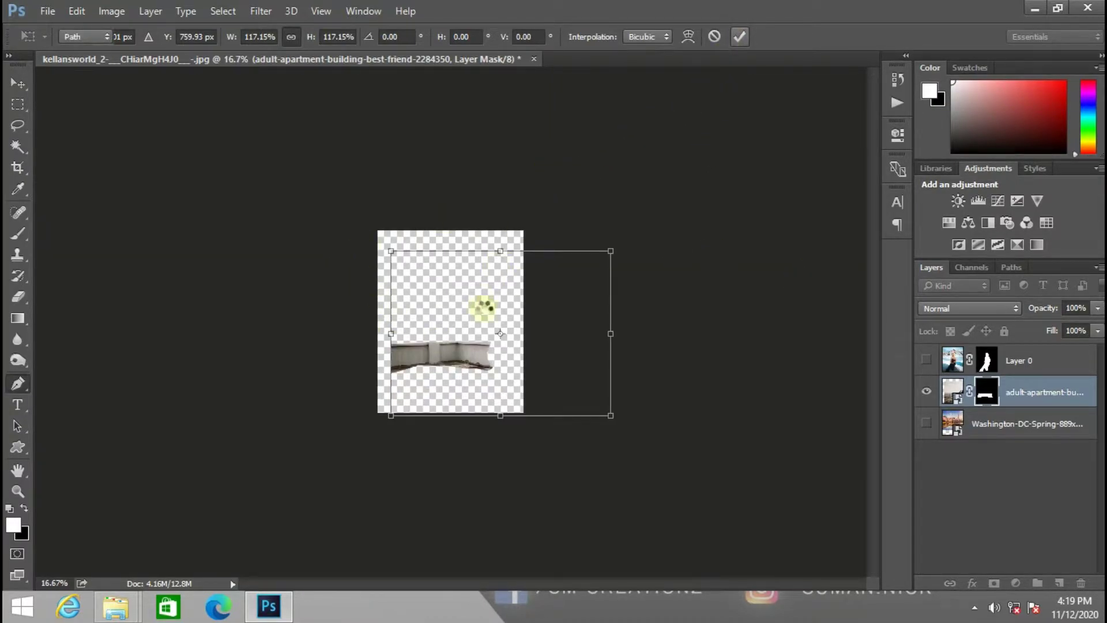
Scale the wall proportionally again to about 180.48% so it spans most of the canvas width, and apply the transform
{"action": "key", "text": "ctrl+t"}
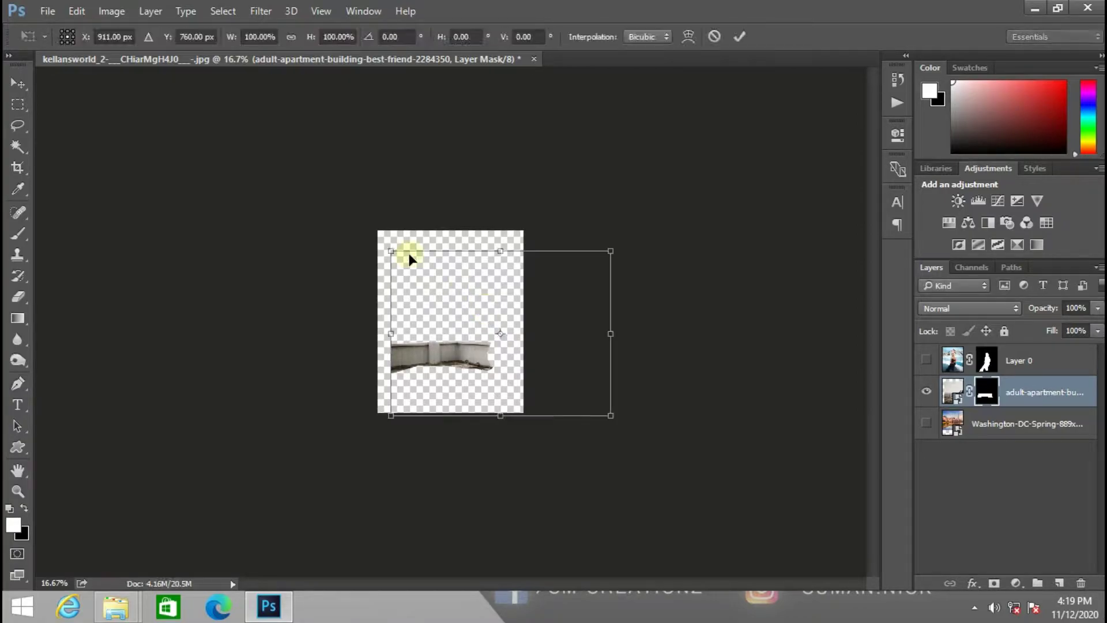
{"action": "left_click_drag", "start_coordinate": [612, 249], "coordinate": [738, 134]}
{"action": "left_click_drag", "start_coordinate": [618, 276], "coordinate": [602, 349]}
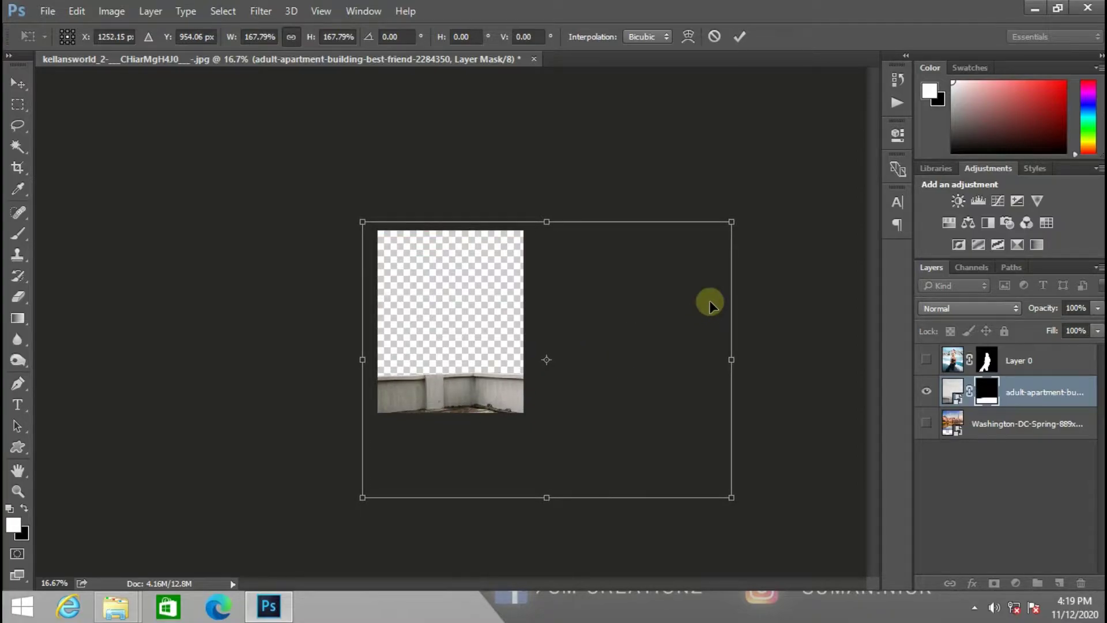
{"action": "key", "text": "ctrl+plus"}
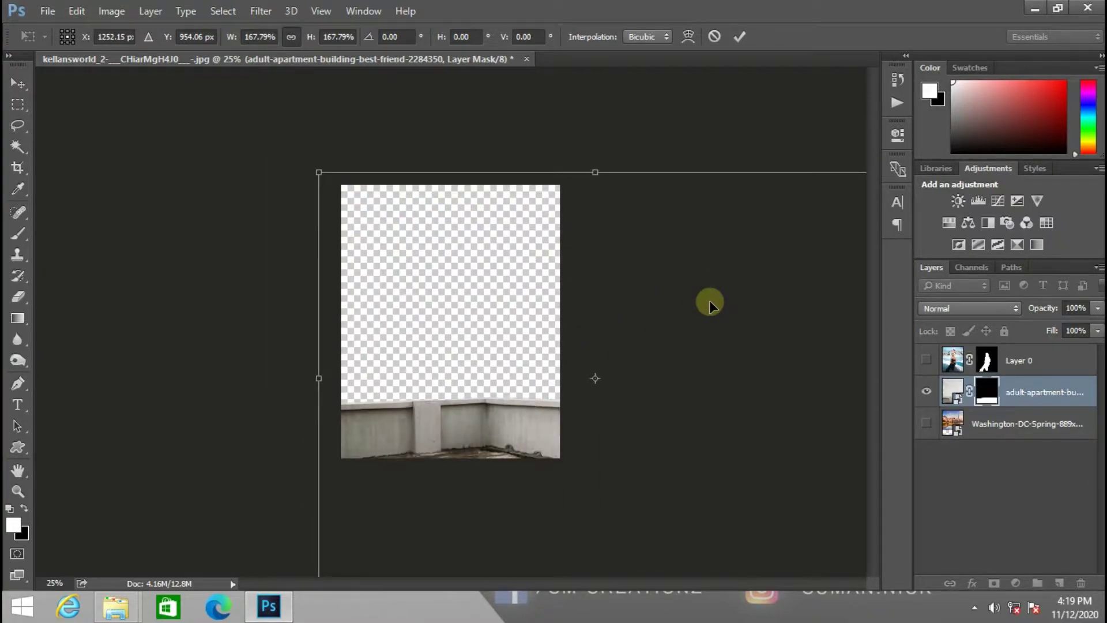
{"action": "left_click_drag", "start_coordinate": [325, 170], "coordinate": [276, 141]}
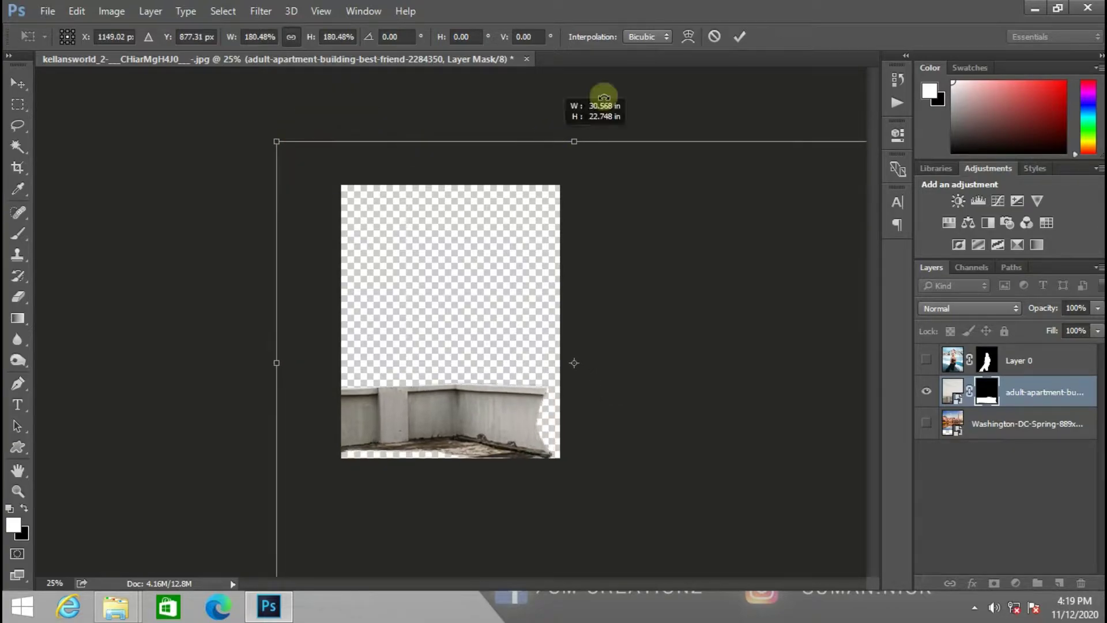
{"action": "left_click", "coordinate": [744, 37]}
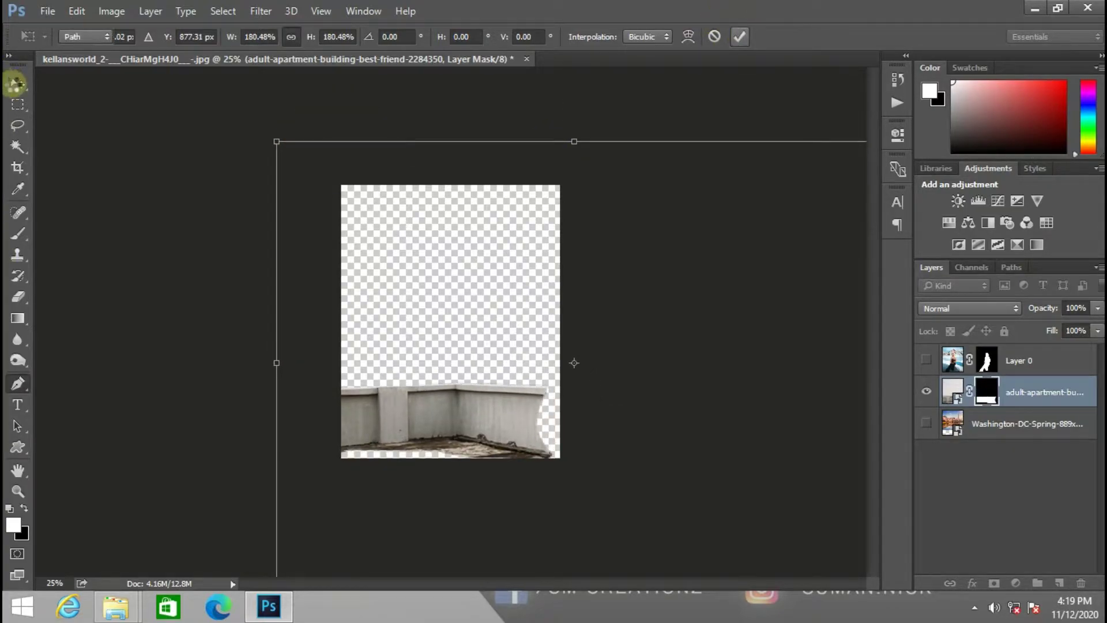
Move the wall to fill the lower edge of the canvas and show the woman and Washington layers
{"action": "left_click", "coordinate": [15, 84]}
{"action": "left_click_drag", "start_coordinate": [369, 435], "coordinate": [407, 453]}
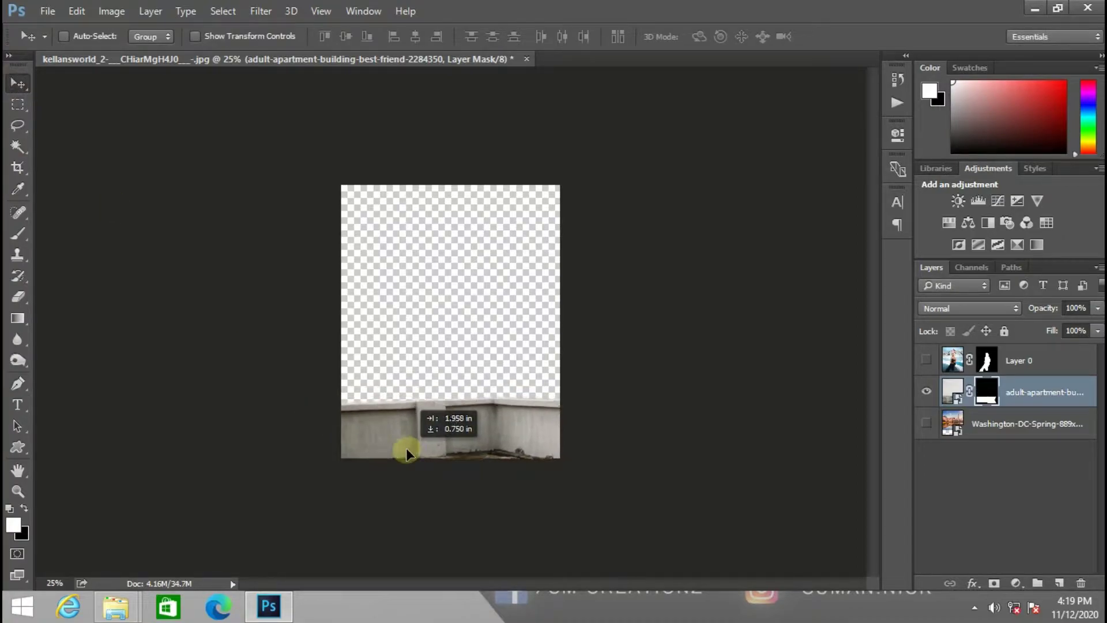
{"action": "left_click", "coordinate": [921, 363]}
{"action": "left_click", "coordinate": [938, 442]}
{"action": "left_click", "coordinate": [927, 424]}
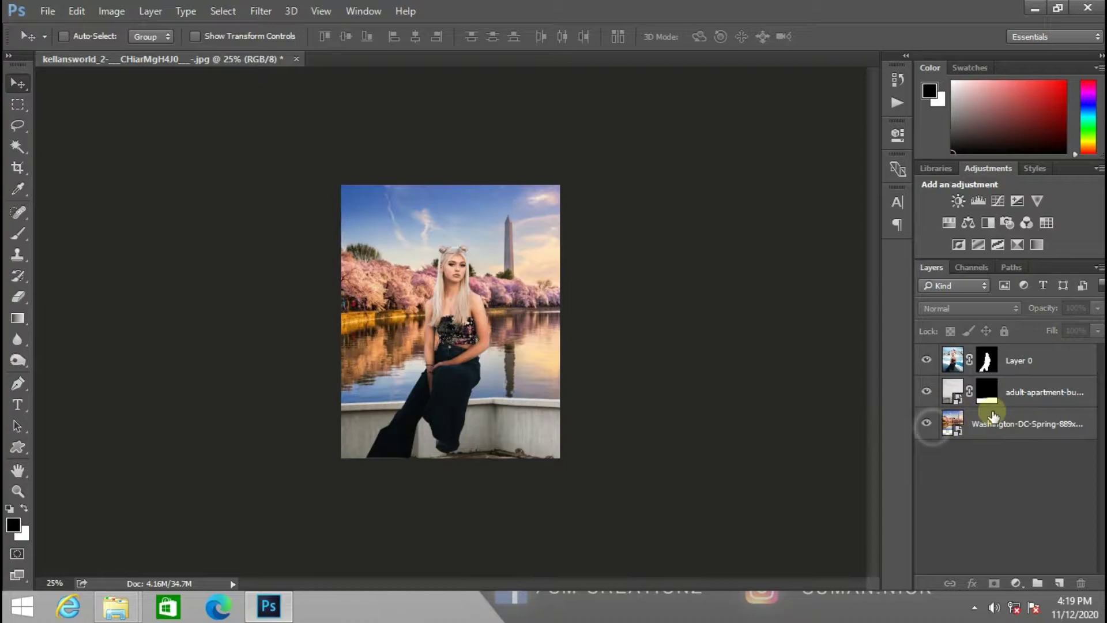
Select the rooftop layer, scale it proportionally to about 141.62%, and apply the transform
{"action": "left_click", "coordinate": [993, 419]}
{"action": "left_click", "coordinate": [1022, 390]}
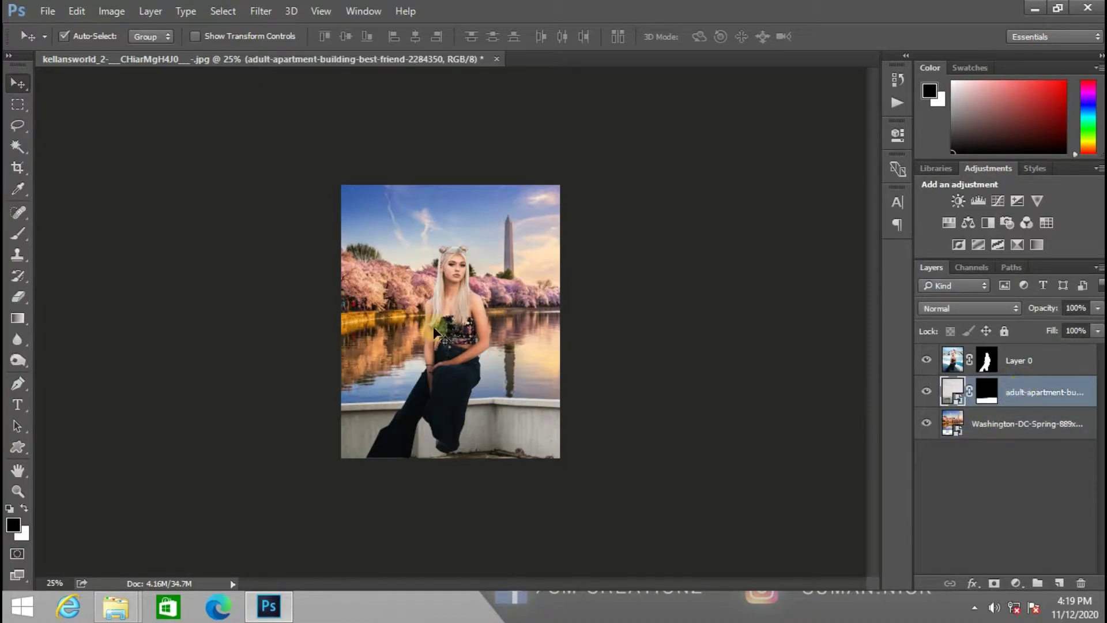
{"action": "key", "text": "ctrl+t"}
{"action": "left_click_drag", "start_coordinate": [618, 156], "coordinate": [612, 114]}
{"action": "key", "text": "ctrl+minus"}
{"action": "key", "text": "ctrl+minus"}
{"action": "key", "text": "ctrl+minus"}
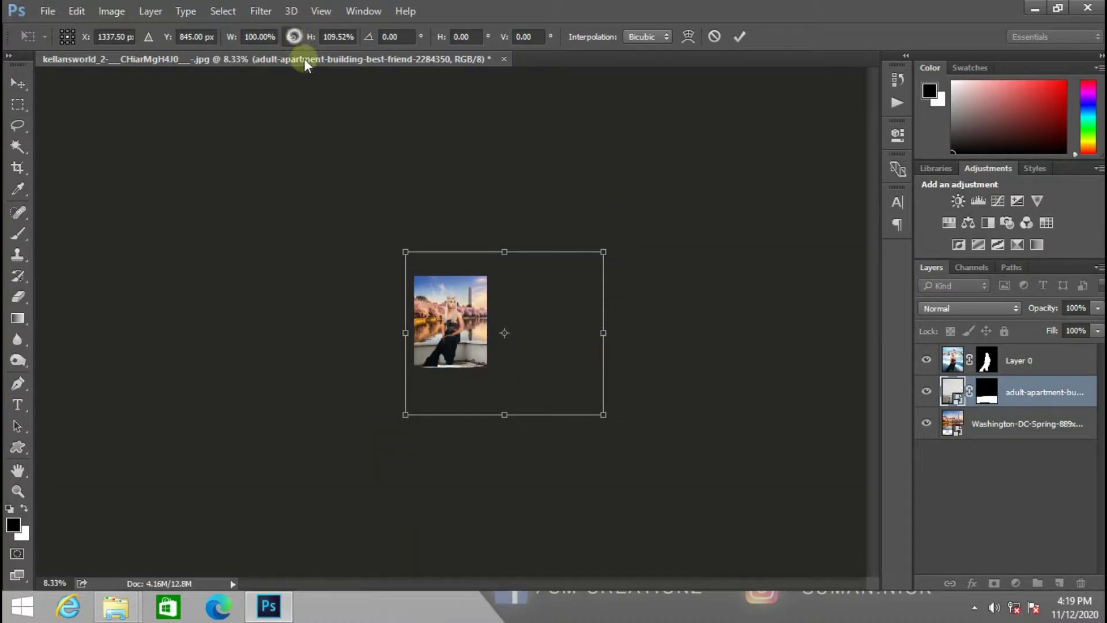
{"action": "left_click", "coordinate": [291, 36]}
{"action": "left_click_drag", "start_coordinate": [605, 410], "coordinate": [685, 469]}
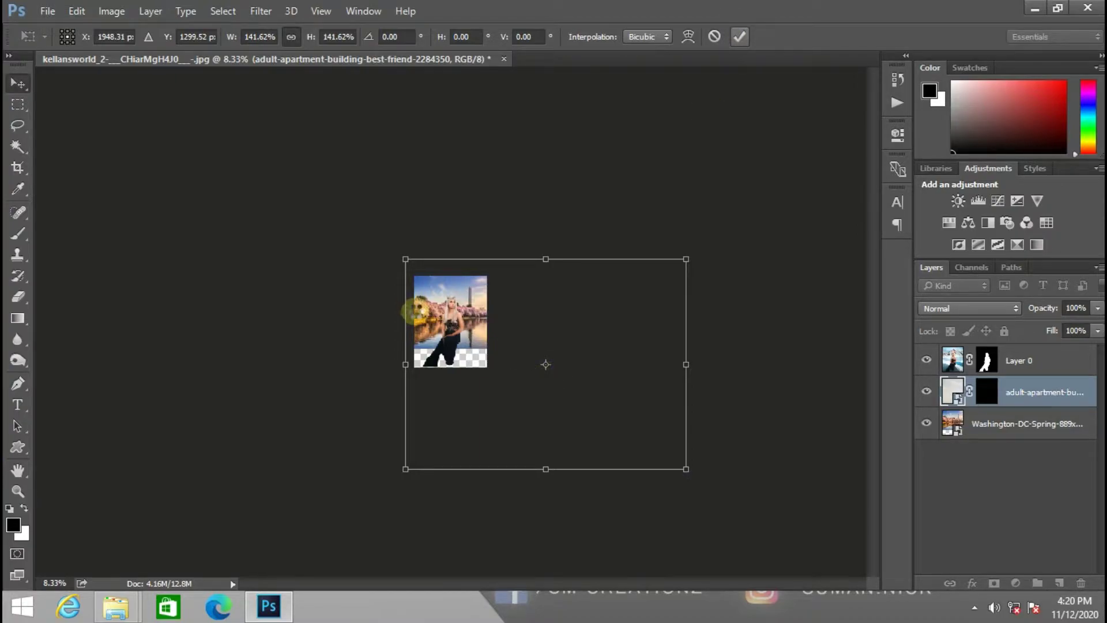
{"action": "key", "text": "Return"}
Move the enlarged wall up behind the woman so that she appears seated on its ledge
{"action": "key", "text": "ctrl+plus"}
{"action": "key", "text": "ctrl+plus"}
{"action": "key", "text": "ctrl+plus"}
{"action": "left_click_drag", "start_coordinate": [524, 458], "coordinate": [469, 372]}
{"action": "left_click_drag", "start_coordinate": [503, 404], "coordinate": [534, 417]}
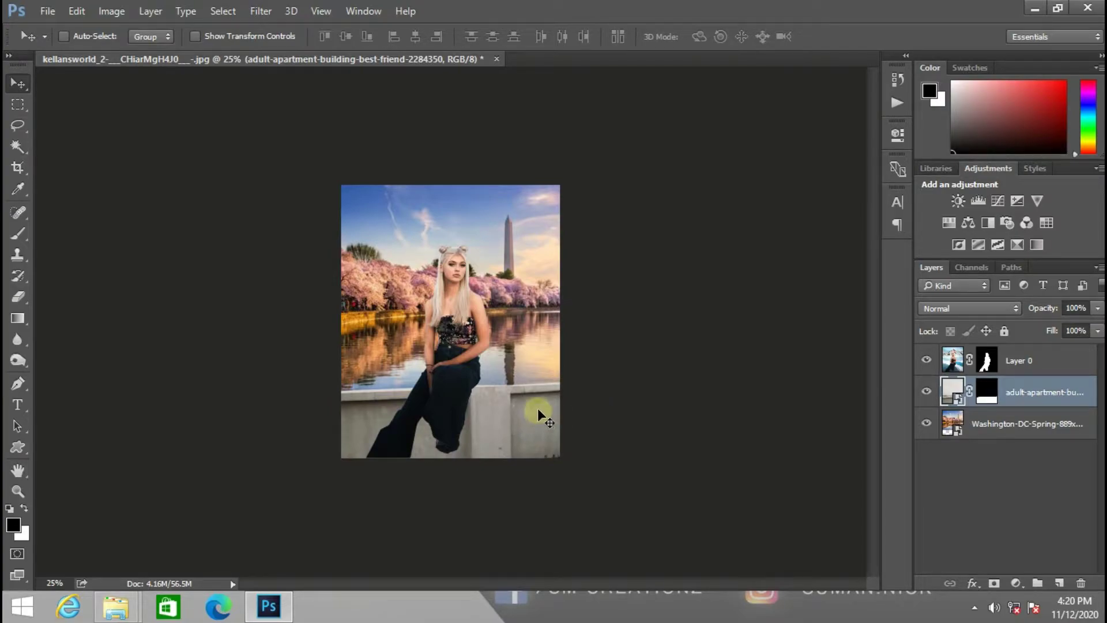
{"action": "key", "text": "ctrl+plus"}
{"action": "key", "text": "ctrl+plus"}
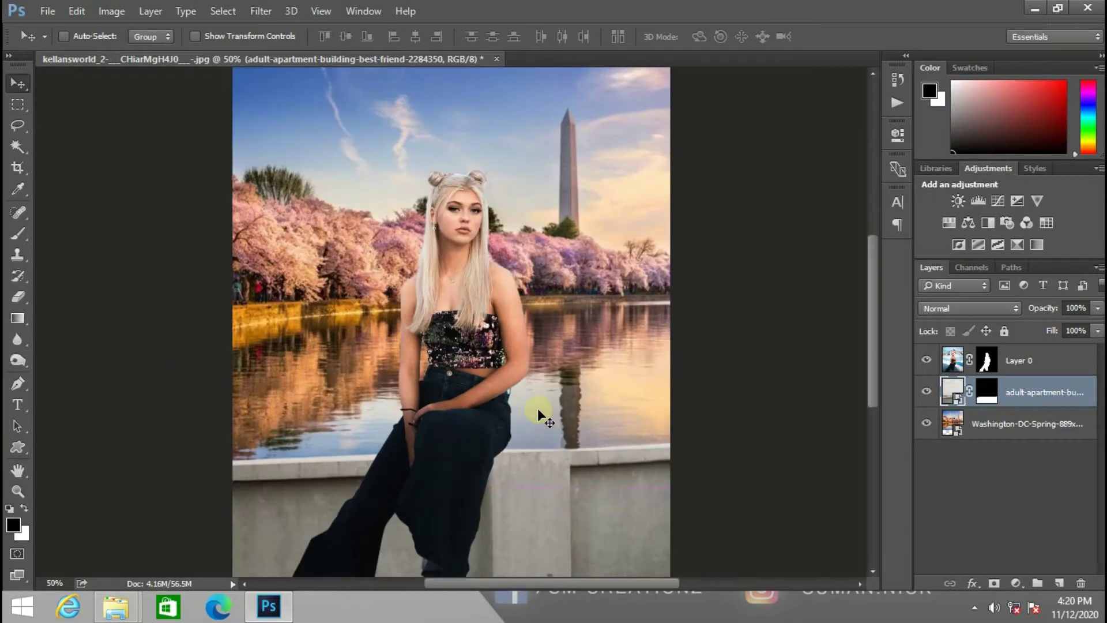
{"action": "scroll", "coordinate": [538, 408], "scroll_direction": "down", "scroll_amount": 3}
{"action": "scroll", "coordinate": [538, 408], "scroll_direction": "up", "scroll_amount": 3}
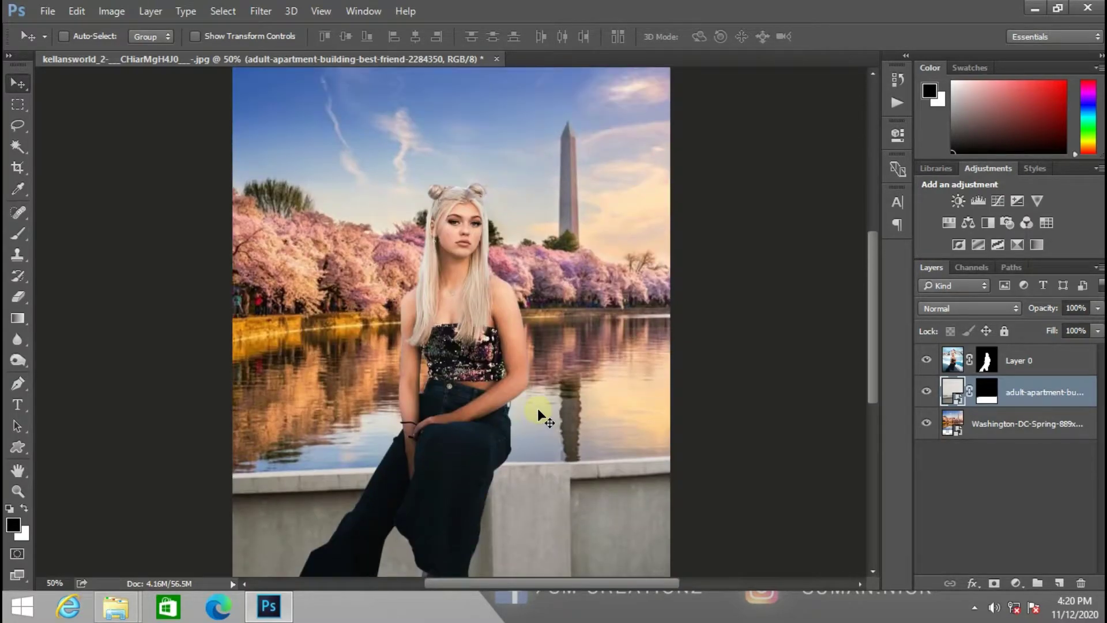
{"action": "scroll", "coordinate": [538, 408], "scroll_direction": "down", "scroll_amount": 3}
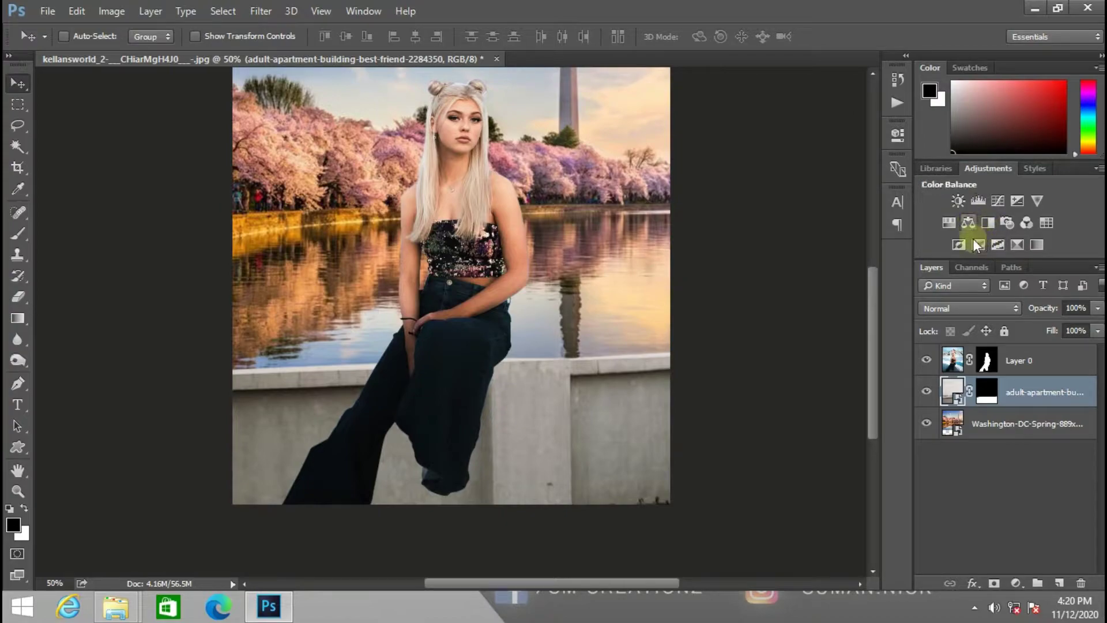
Add a Levels adjustment clipped to the rooftop layer and strongly darken the wall
{"action": "left_click", "coordinate": [979, 202]}
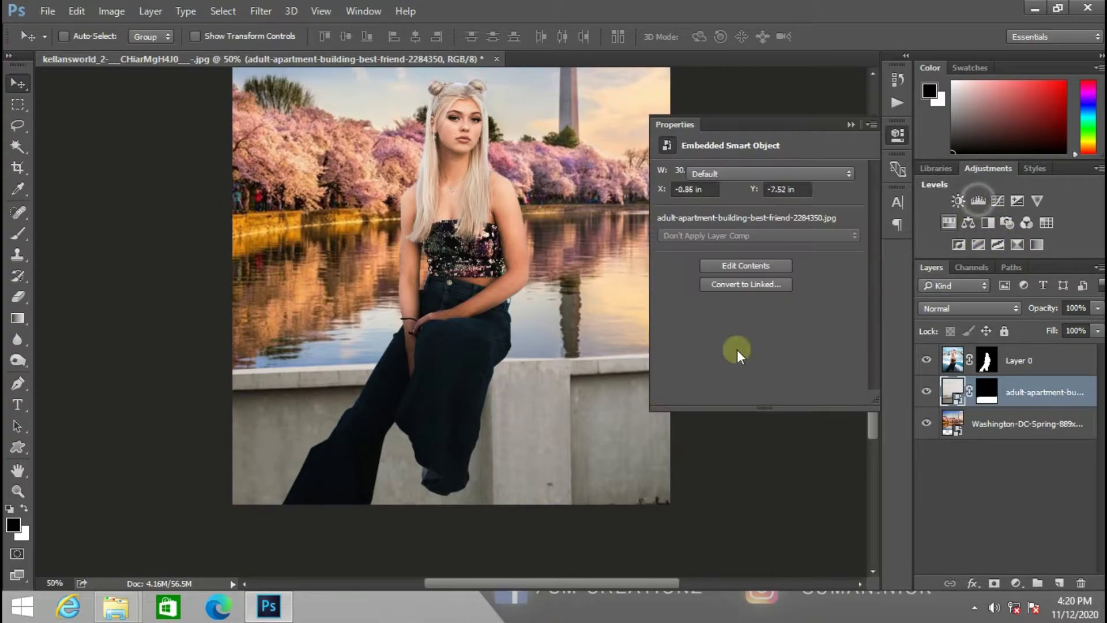
{"action": "left_click", "coordinate": [753, 397]}
{"action": "left_click_drag", "start_coordinate": [679, 287], "coordinate": [847, 288]}
{"action": "mouse_move", "coordinate": [682, 338]}
{"action": "left_mouse_down"}
{"action": "mouse_move", "coordinate": [712, 338]}
{"action": "mouse_move", "coordinate": [665, 347]}
{"action": "left_mouse_up"}
{"action": "left_click_drag", "start_coordinate": [864, 341], "coordinate": [769, 326]}
{"action": "left_click", "coordinate": [853, 120]}
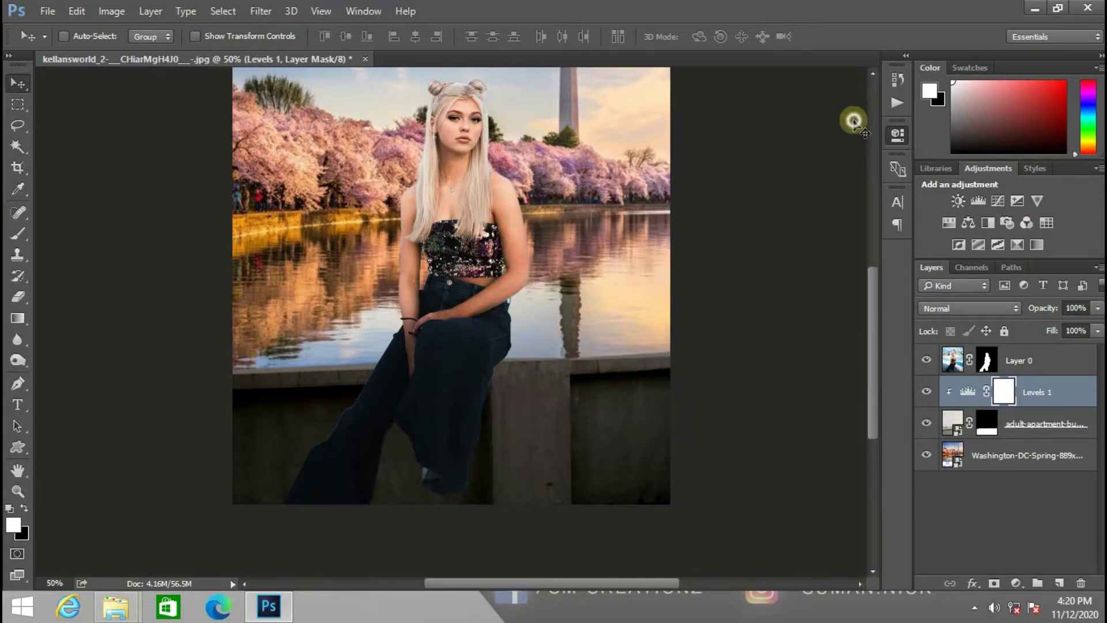
Invert the Levels mask to black and paint white over the wall to bring its darkening back
{"action": "key", "text": "ctrl+i"}
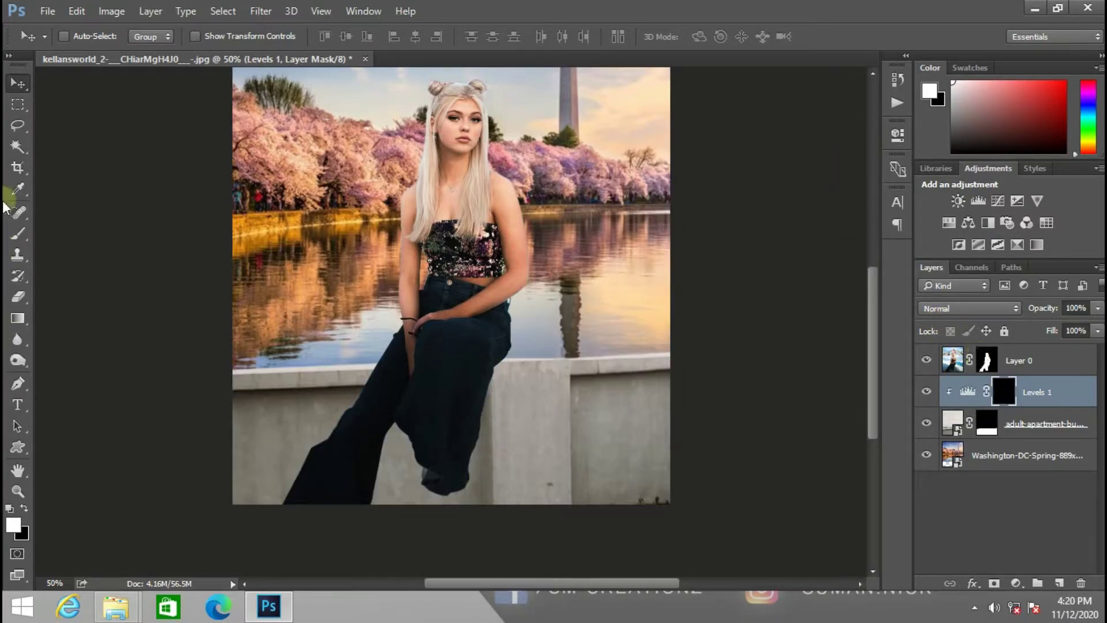
{"action": "left_click", "coordinate": [18, 234]}
{"action": "mouse_move", "coordinate": [241, 541]}
{"action": "left_mouse_down"}
{"action": "mouse_move", "coordinate": [344, 520]}
{"action": "mouse_move", "coordinate": [305, 548]}
{"action": "mouse_move", "coordinate": [164, 523]}
{"action": "mouse_move", "coordinate": [168, 513]}
{"action": "mouse_move", "coordinate": [478, 520]}
{"action": "mouse_move", "coordinate": [314, 472]}
{"action": "mouse_move", "coordinate": [189, 462]}
{"action": "mouse_move", "coordinate": [472, 489]}
{"action": "mouse_move", "coordinate": [430, 463]}
{"action": "mouse_move", "coordinate": [455, 466]}
{"action": "mouse_move", "coordinate": [462, 441]}
{"action": "mouse_move", "coordinate": [501, 455]}
{"action": "mouse_move", "coordinate": [489, 448]}
{"action": "mouse_move", "coordinate": [722, 436]}
{"action": "mouse_move", "coordinate": [435, 450]}
{"action": "mouse_move", "coordinate": [596, 484]}
{"action": "mouse_move", "coordinate": [737, 485]}
{"action": "mouse_move", "coordinate": [84, 412]}
{"action": "mouse_move", "coordinate": [658, 423]}
{"action": "mouse_move", "coordinate": [735, 405]}
{"action": "left_mouse_up"}
With a 108 px soft black brush, paint along the wall's upper ledge on the Levels mask to lighten its edge
{"action": "left_click", "coordinate": [26, 510]}
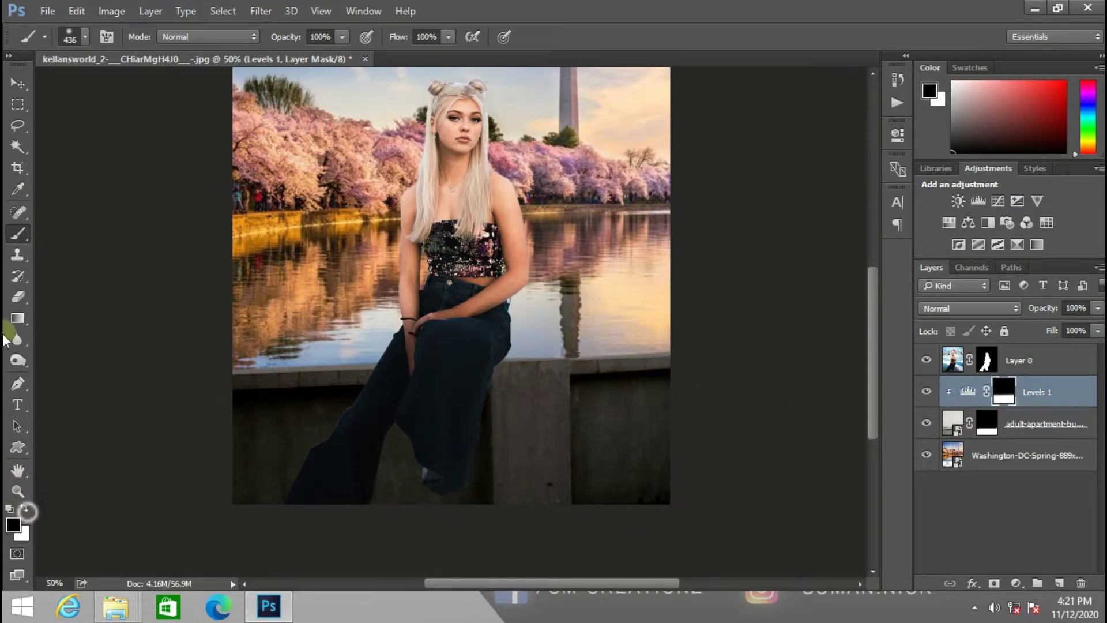
{"action": "left_click", "coordinate": [84, 38]}
{"action": "left_click", "coordinate": [147, 87]}
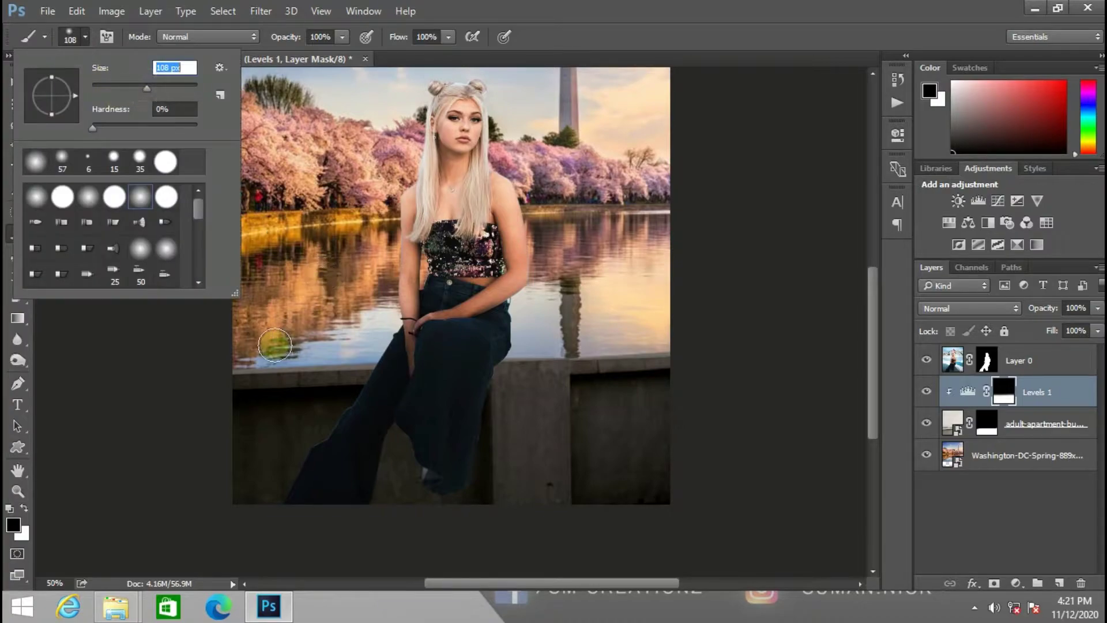
{"action": "mouse_move", "coordinate": [232, 352]}
{"action": "left_mouse_down"}
{"action": "mouse_move", "coordinate": [728, 331]}
{"action": "mouse_move", "coordinate": [758, 319]}
{"action": "left_mouse_up"}
{"action": "mouse_move", "coordinate": [386, 337]}
{"action": "left_mouse_down"}
{"action": "mouse_move", "coordinate": [498, 346]}
{"action": "mouse_move", "coordinate": [741, 321]}
{"action": "left_mouse_up"}
{"action": "mouse_move", "coordinate": [164, 338]}
{"action": "left_mouse_down"}
{"action": "mouse_move", "coordinate": [413, 351]}
{"action": "mouse_move", "coordinate": [501, 329]}
{"action": "mouse_move", "coordinate": [758, 311]}
{"action": "left_mouse_up"}
{"action": "mouse_move", "coordinate": [448, 333]}
{"action": "left_mouse_down"}
{"action": "mouse_move", "coordinate": [483, 344]}
{"action": "mouse_move", "coordinate": [725, 294]}
{"action": "left_mouse_up"}
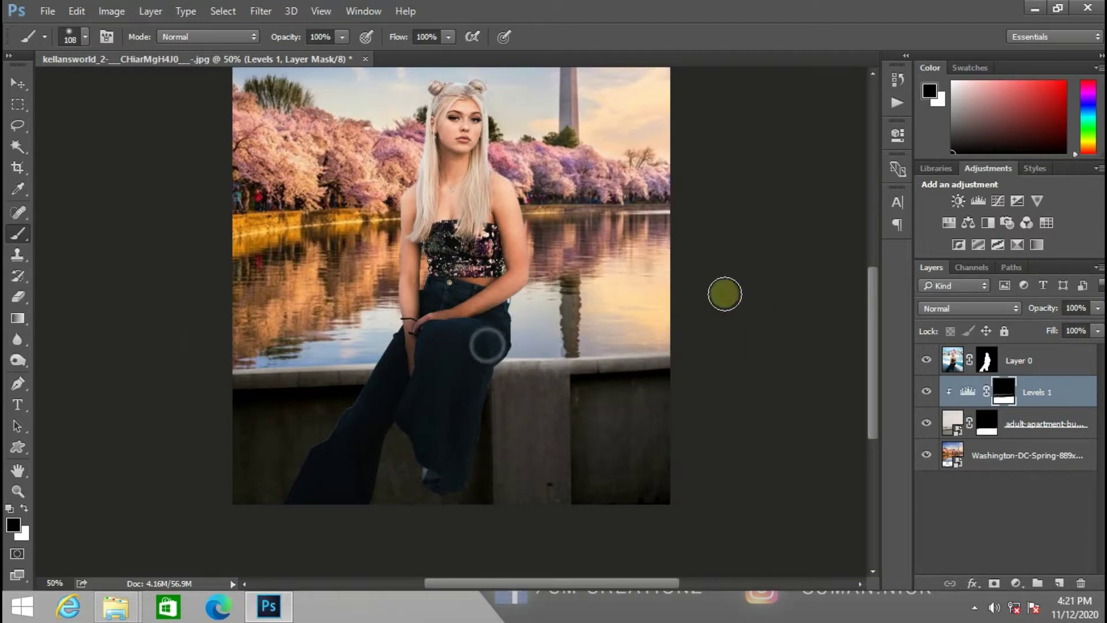
Refine the Levels mask with white and black strokes to shape a dark contact shadow on the ledge beneath the woman
{"action": "left_click", "coordinate": [23, 508]}
{"action": "mouse_move", "coordinate": [505, 390]}
{"action": "left_mouse_down"}
{"action": "mouse_move", "coordinate": [545, 407]}
{"action": "mouse_move", "coordinate": [526, 411]}
{"action": "left_mouse_up"}
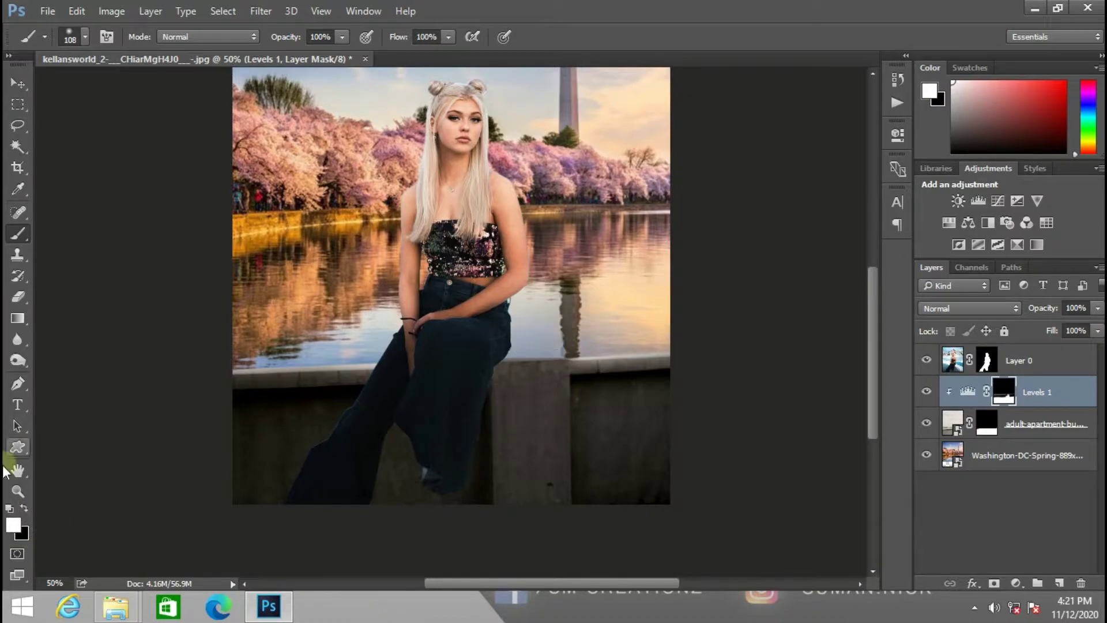
{"action": "left_click", "coordinate": [24, 507]}
{"action": "mouse_move", "coordinate": [486, 344]}
{"action": "left_mouse_down"}
{"action": "mouse_move", "coordinate": [595, 333]}
{"action": "mouse_move", "coordinate": [487, 341]}
{"action": "left_mouse_up"}
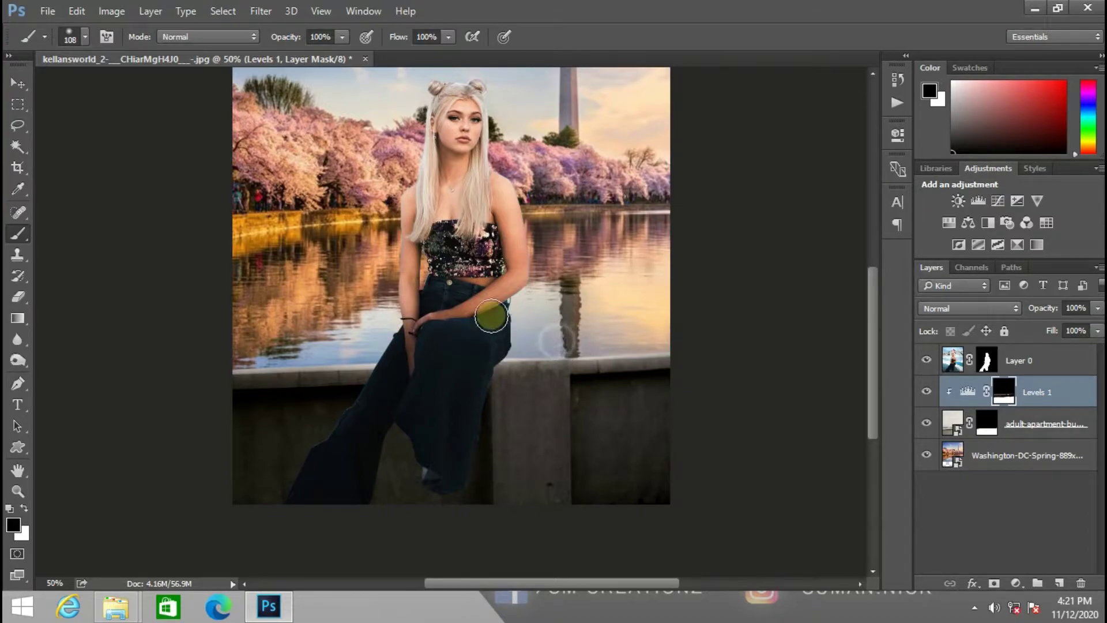
{"action": "scroll", "coordinate": [521, 303], "scroll_direction": "up", "scroll_amount": 1}
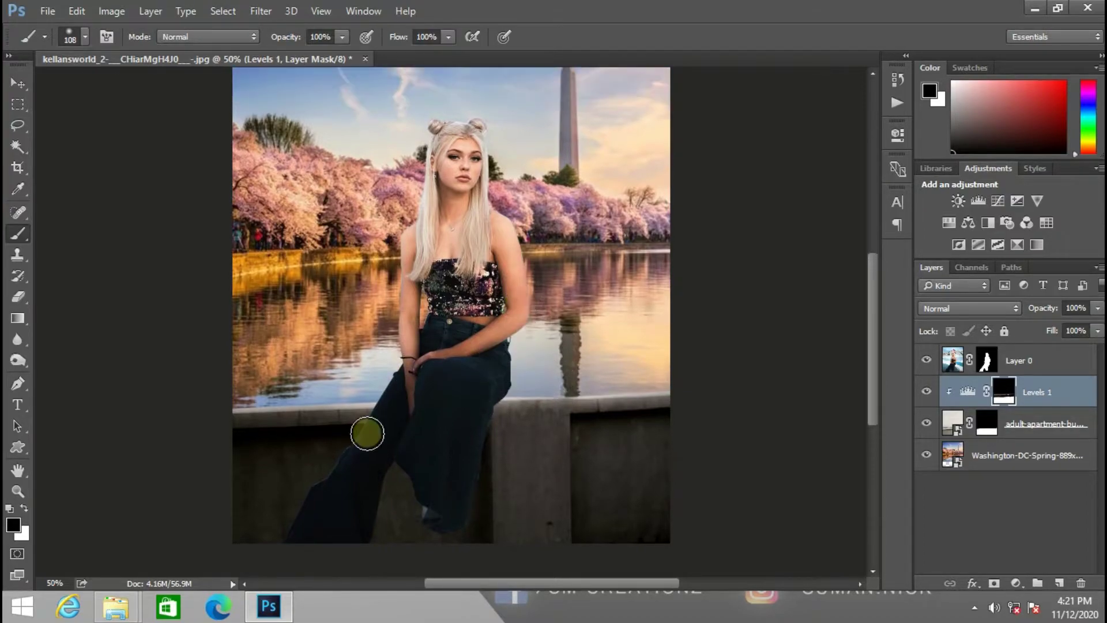
{"action": "left_click", "coordinate": [24, 510]}
{"action": "mouse_move", "coordinate": [497, 386]}
{"action": "left_mouse_down"}
{"action": "mouse_move", "coordinate": [354, 454]}
{"action": "mouse_move", "coordinate": [333, 426]}
{"action": "left_mouse_up"}
{"action": "scroll", "coordinate": [457, 353], "scroll_direction": "up", "scroll_amount": 1}
{"action": "scroll", "coordinate": [457, 353], "scroll_direction": "down", "scroll_amount": 2}
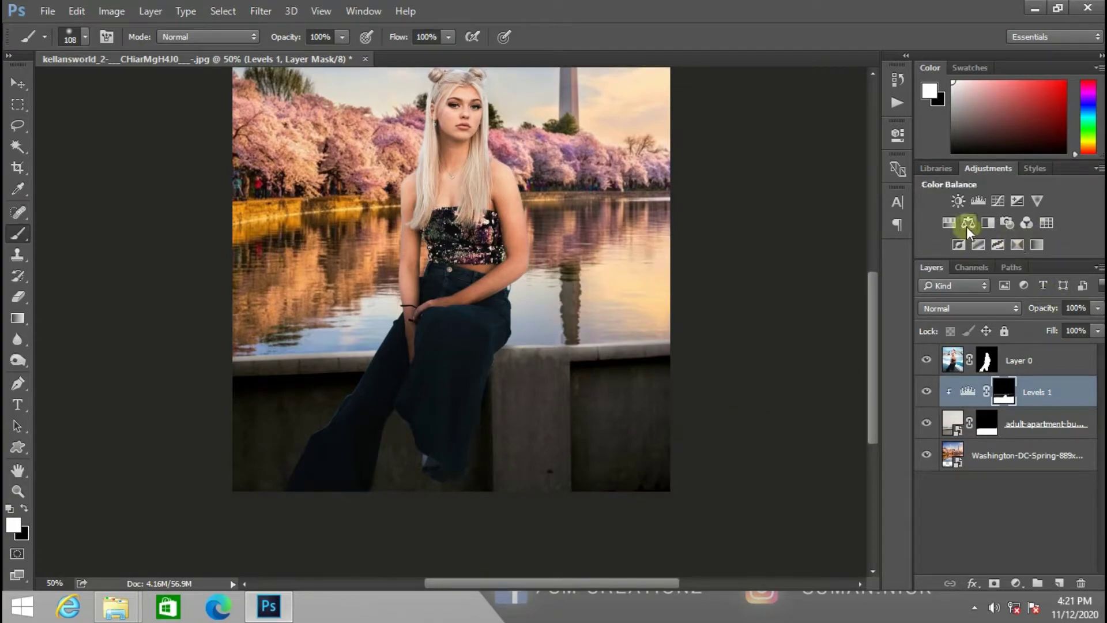
Add a colorized Hue/Saturation adjustment clipped to the wall with hue 226, saturation 5 and lightness -26
{"action": "left_click", "coordinate": [948, 222]}
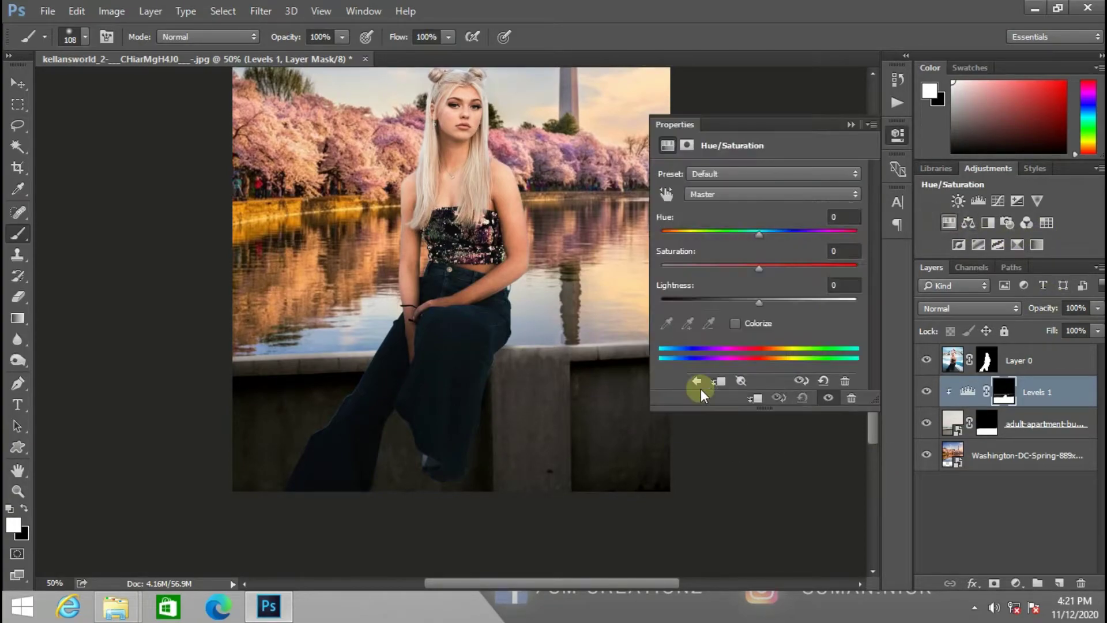
{"action": "left_click", "coordinate": [754, 398]}
{"action": "left_click", "coordinate": [735, 323]}
{"action": "left_click_drag", "start_coordinate": [706, 234], "coordinate": [784, 250]}
{"action": "left_click_drag", "start_coordinate": [710, 269], "coordinate": [645, 272]}
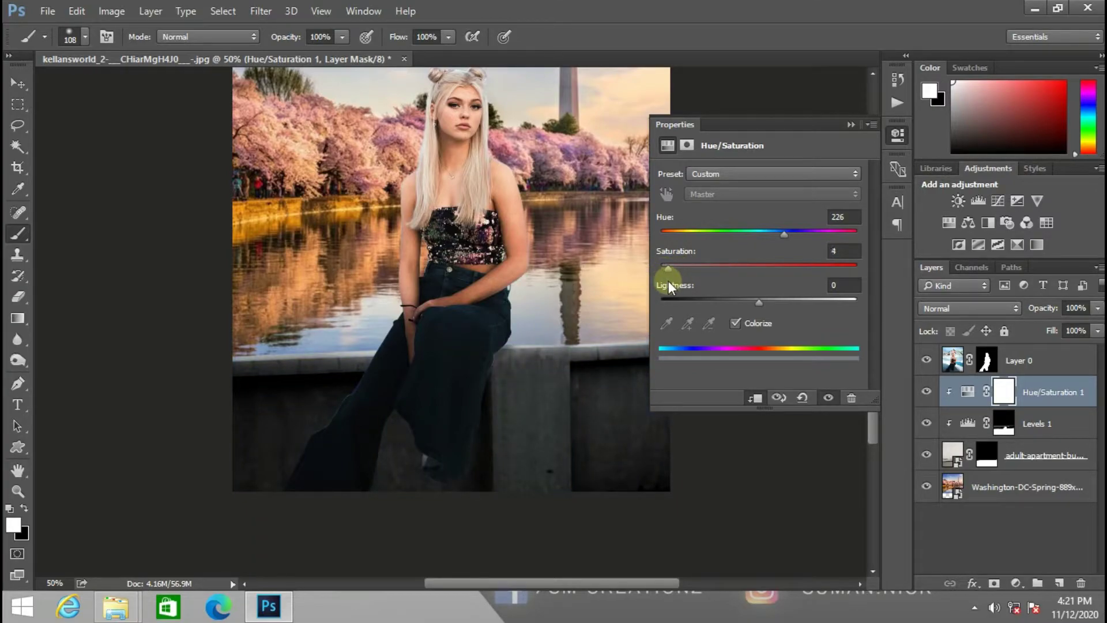
{"action": "left_click_drag", "start_coordinate": [732, 296], "coordinate": [723, 302]}
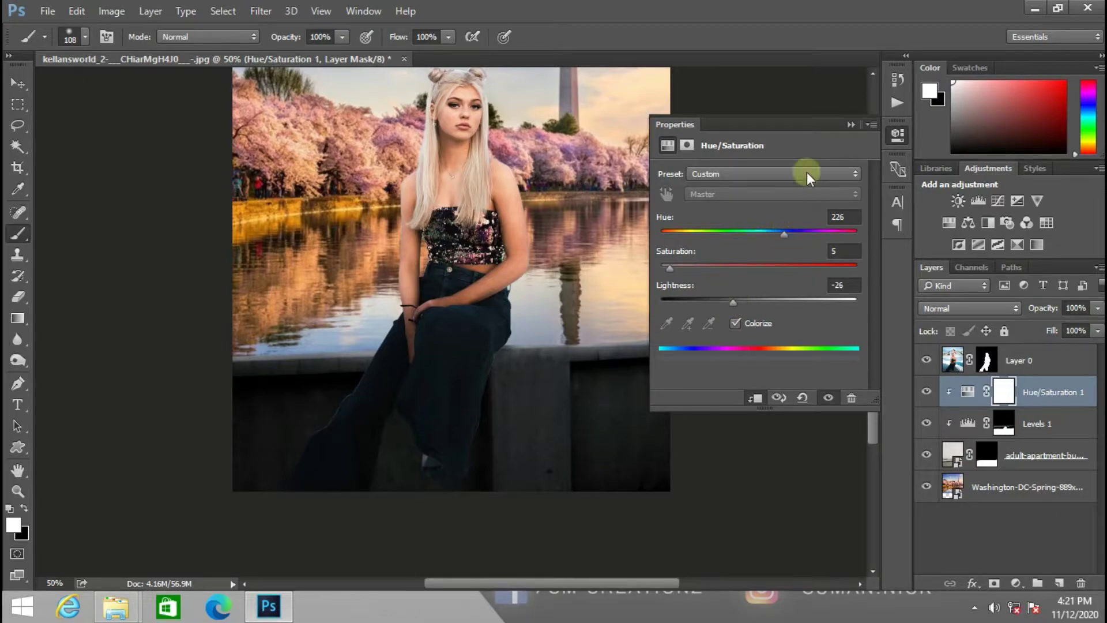
{"action": "left_click", "coordinate": [851, 125]}
Add a Selective Color adjustment clipped to the wall and set cyan in the Blacks to +5%
{"action": "left_click", "coordinate": [1017, 246]}
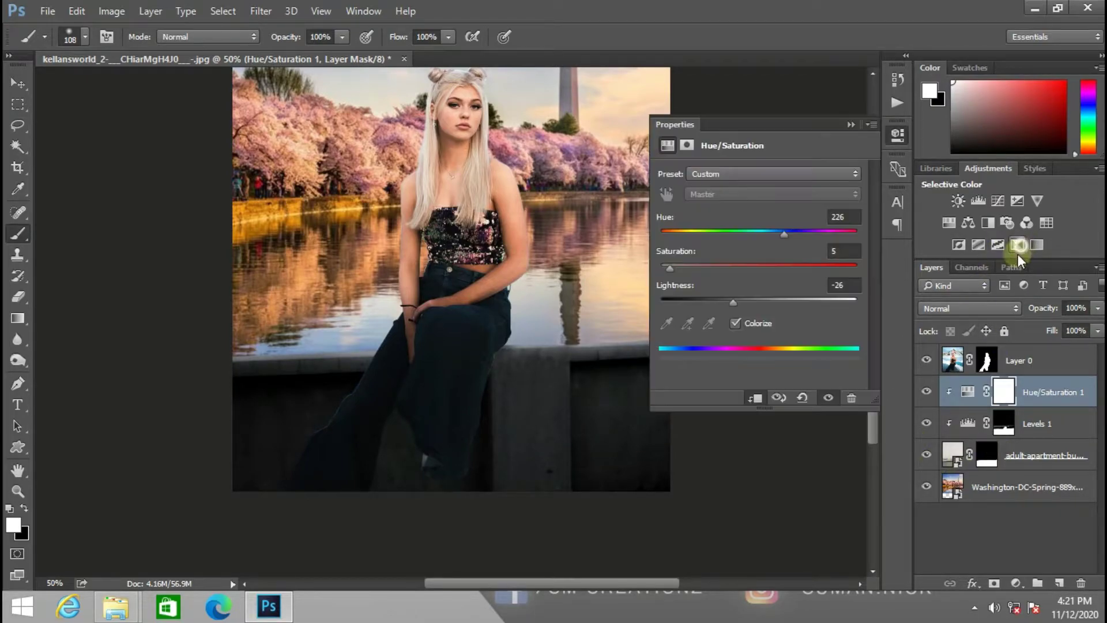
{"action": "left_click", "coordinate": [755, 398]}
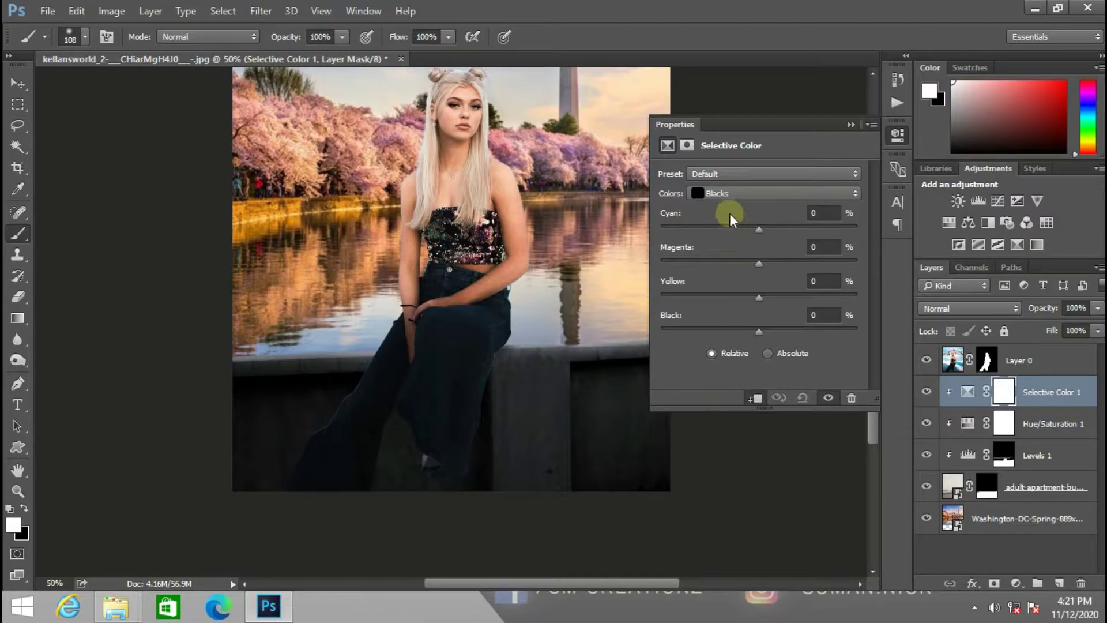
{"action": "mouse_move", "coordinate": [769, 231]}
{"action": "left_mouse_down"}
{"action": "mouse_move", "coordinate": [755, 232]}
{"action": "mouse_move", "coordinate": [766, 231]}
{"action": "left_mouse_up"}
{"action": "left_click", "coordinate": [850, 125]}
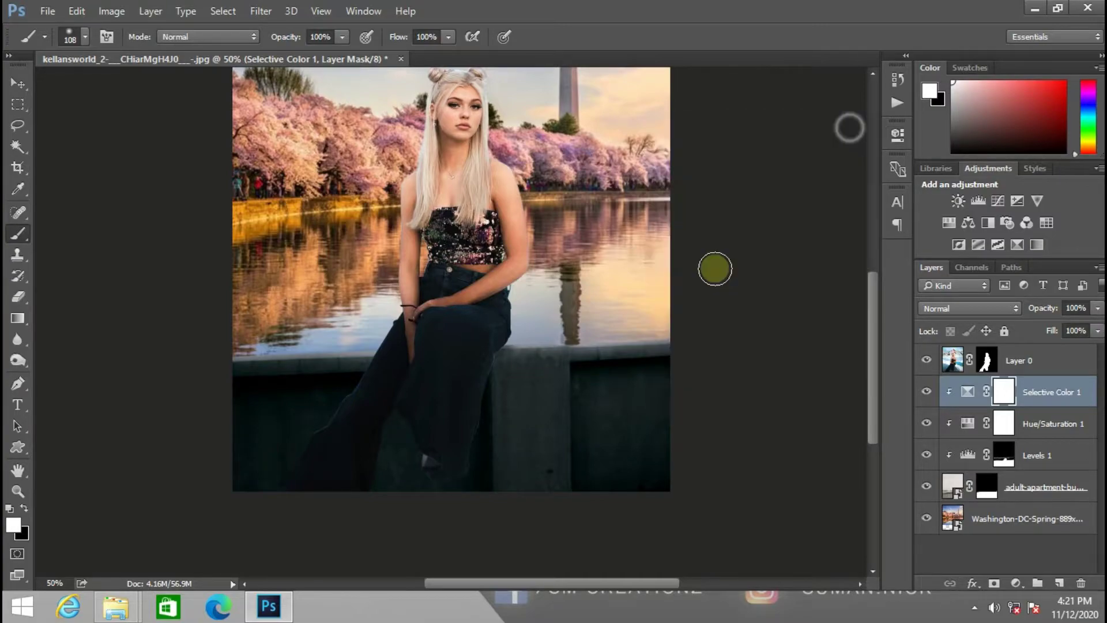
{"action": "key", "text": "ctrl+minus"}
{"action": "key", "text": "ctrl+minus"}
{"action": "key", "text": "ctrl+plus"}
{"action": "key", "text": "ctrl+plus"}
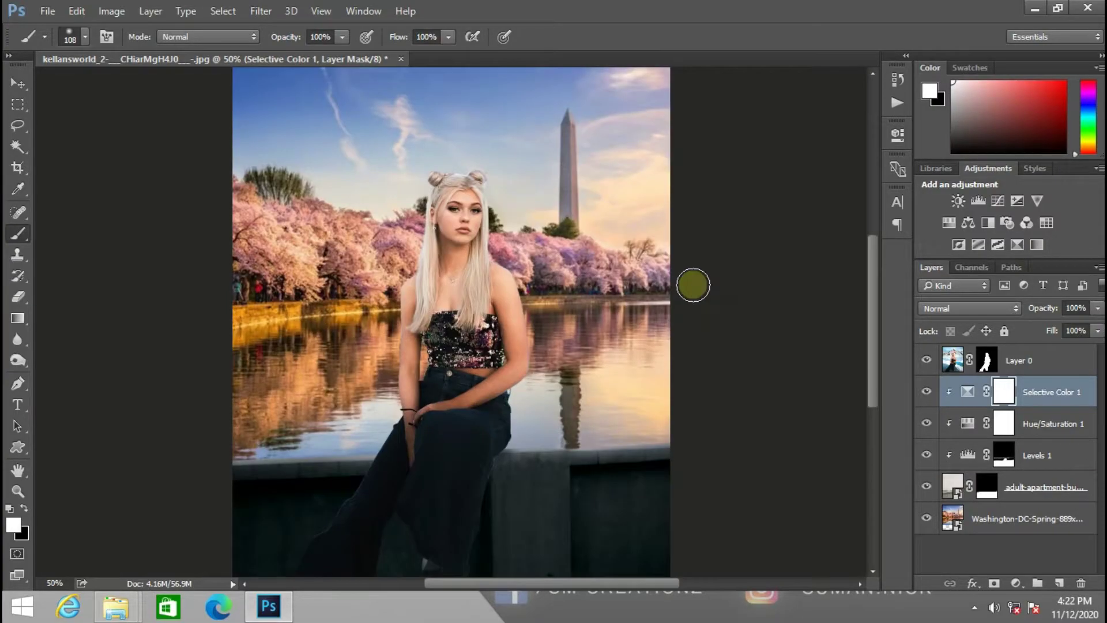
Add a Selective Color adjustment above the woman's layer and adjust the cyan of the Reds
{"action": "left_click", "coordinate": [1069, 353]}
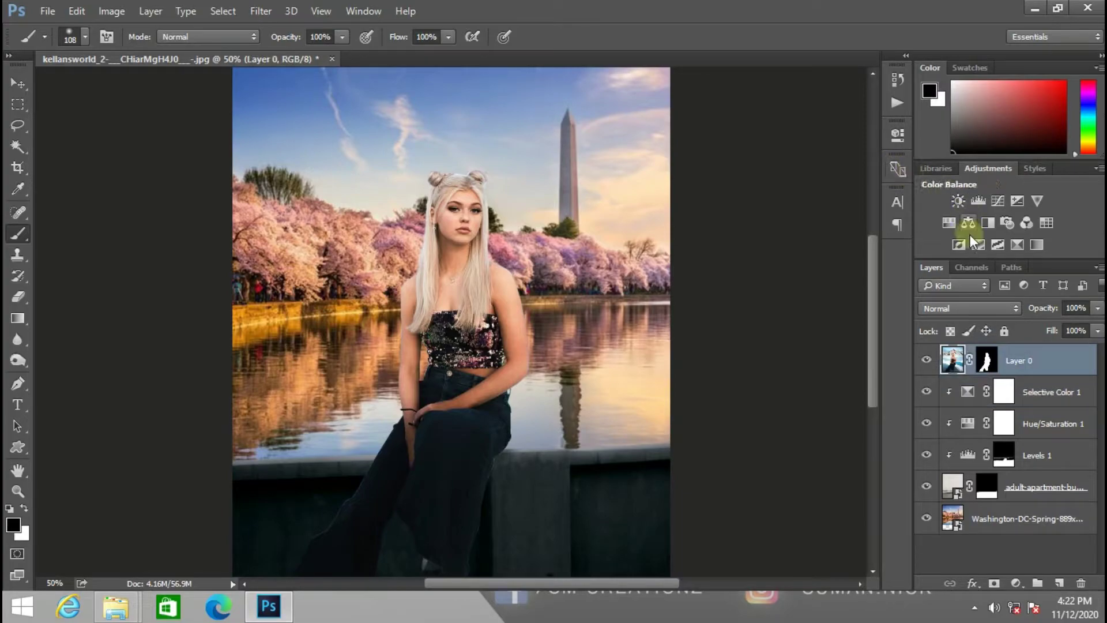
{"action": "left_click", "coordinate": [1017, 246]}
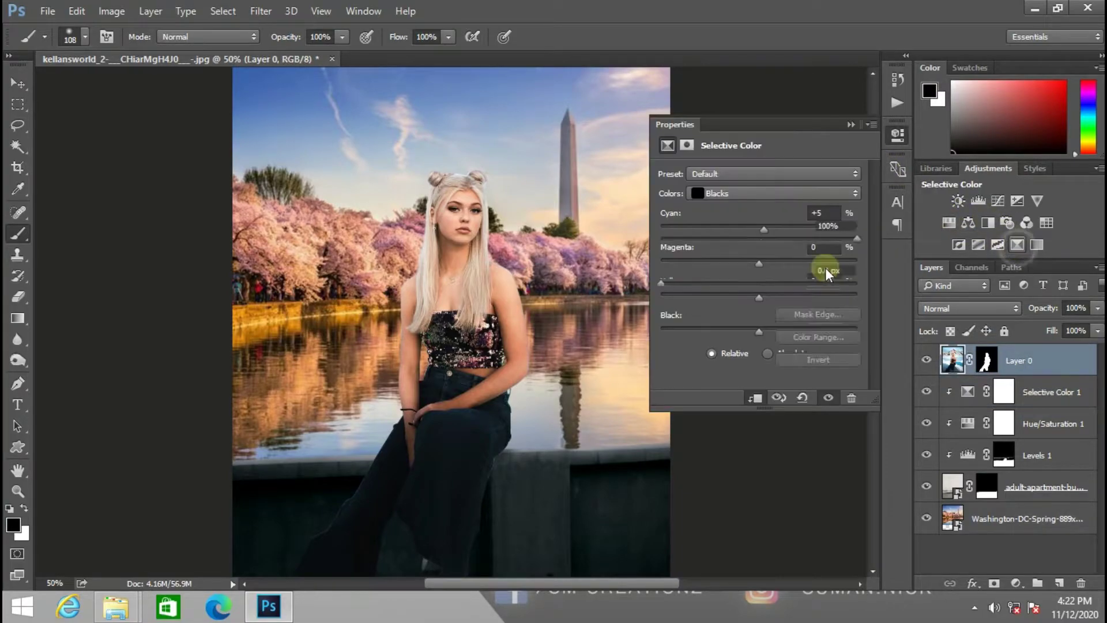
{"action": "left_click", "coordinate": [722, 193]}
{"action": "left_click", "coordinate": [725, 204]}
{"action": "left_click_drag", "start_coordinate": [770, 236], "coordinate": [874, 236]}
{"action": "left_click_drag", "start_coordinate": [774, 228], "coordinate": [698, 238]}
Set yellow in the Yellows to +100%, clip the adjustment to the woman's layer, and compare the image with and without it
{"action": "left_click", "coordinate": [743, 194]}
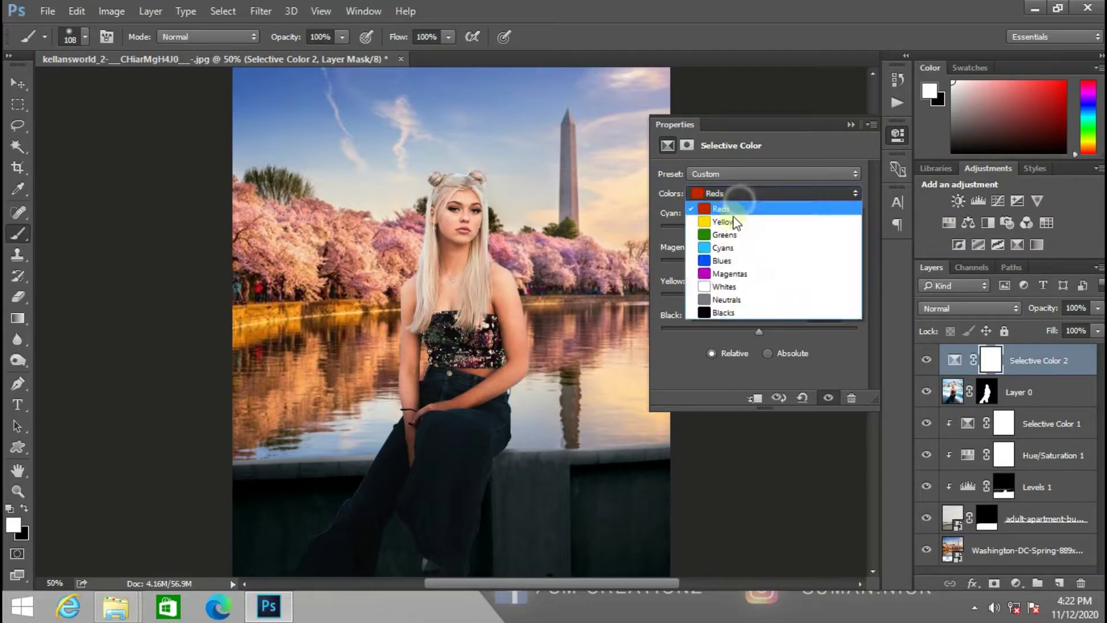
{"action": "left_click", "coordinate": [730, 207]}
{"action": "left_click_drag", "start_coordinate": [760, 295], "coordinate": [954, 316]}
{"action": "left_click", "coordinate": [756, 396]}
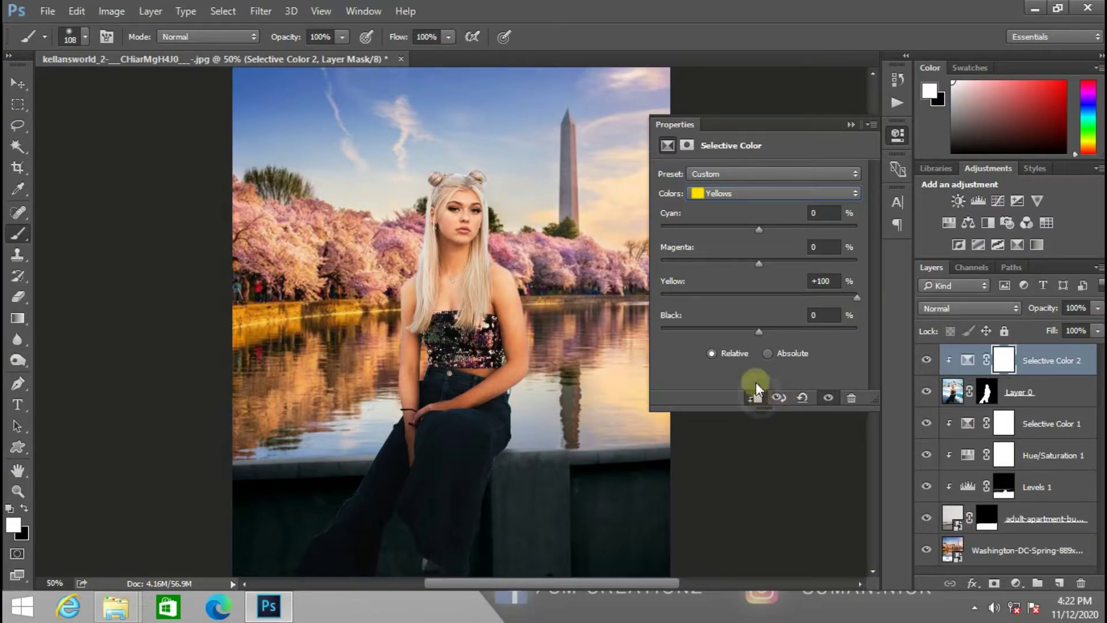
{"action": "left_click", "coordinate": [853, 122]}
{"action": "left_click", "coordinate": [926, 361]}
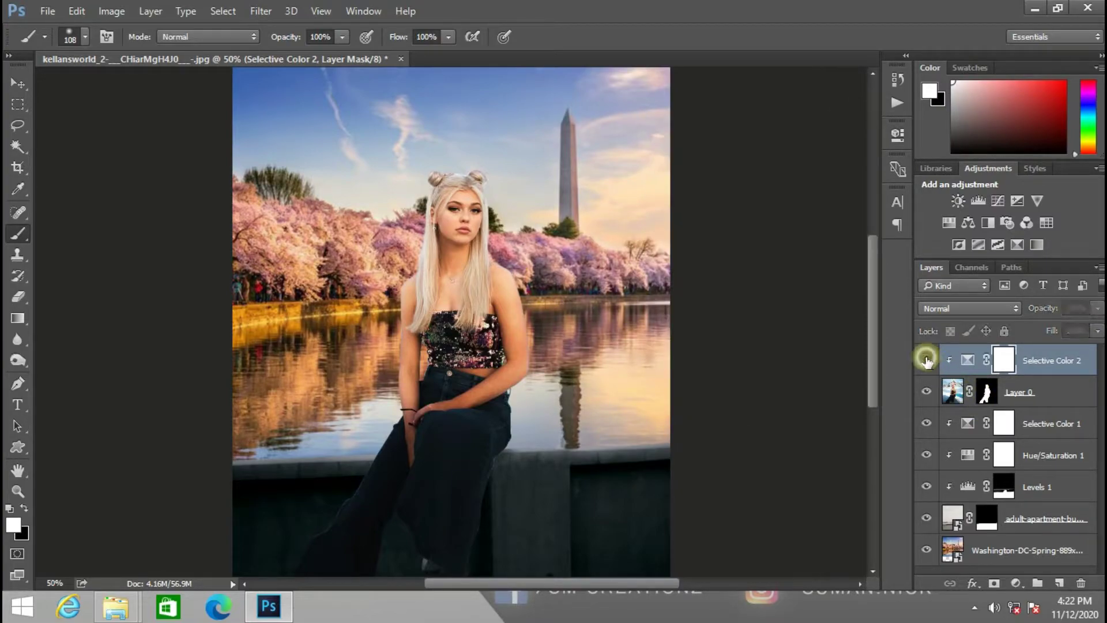
{"action": "left_click", "coordinate": [926, 360]}
{"action": "left_click", "coordinate": [926, 361]}
{"action": "left_click", "coordinate": [926, 361]}
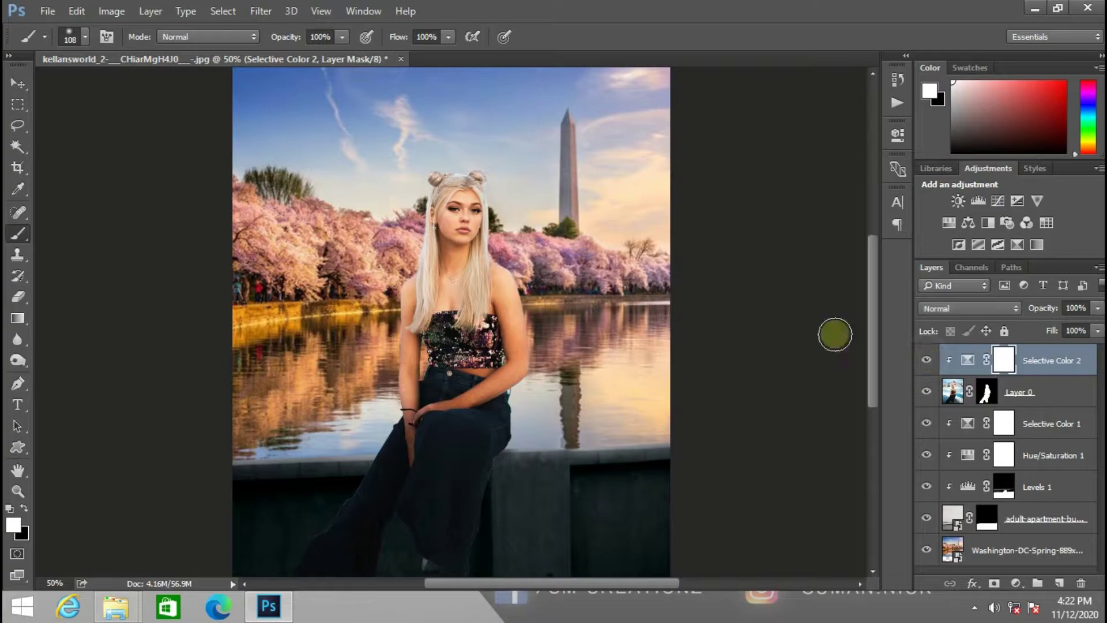
Add a Selective Color adjustment clipped to the Washington background, setting the Yellows to cyan -100% and yellow +20%
{"action": "scroll", "coordinate": [493, 234], "scroll_direction": "up", "scroll_amount": 1}
{"action": "left_click", "coordinate": [1029, 550]}
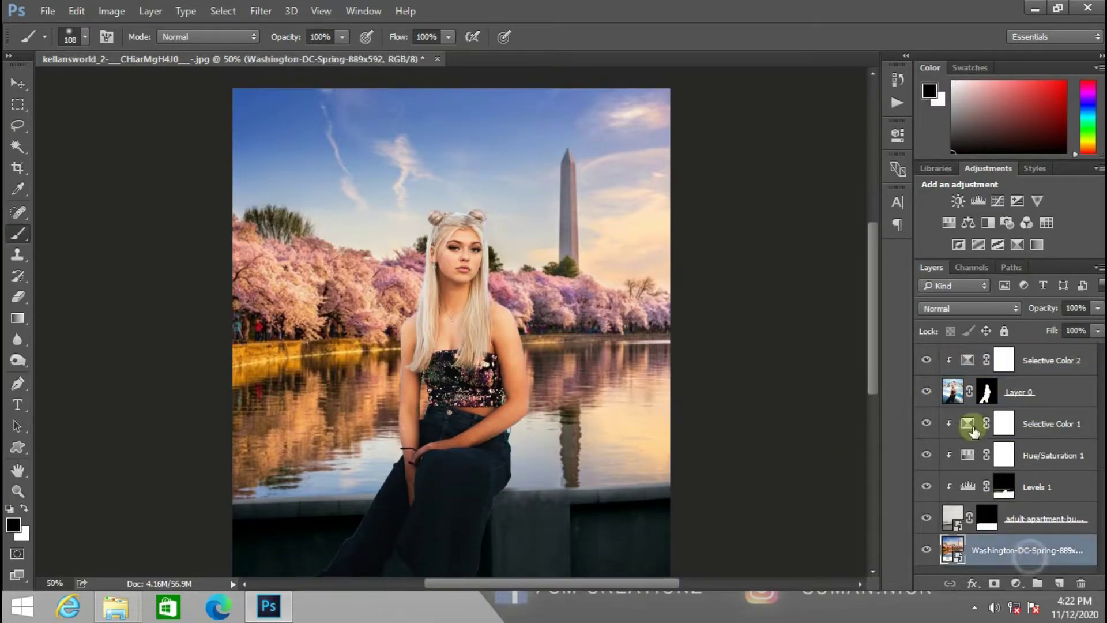
{"action": "left_click", "coordinate": [1017, 244]}
{"action": "left_click", "coordinate": [767, 197]}
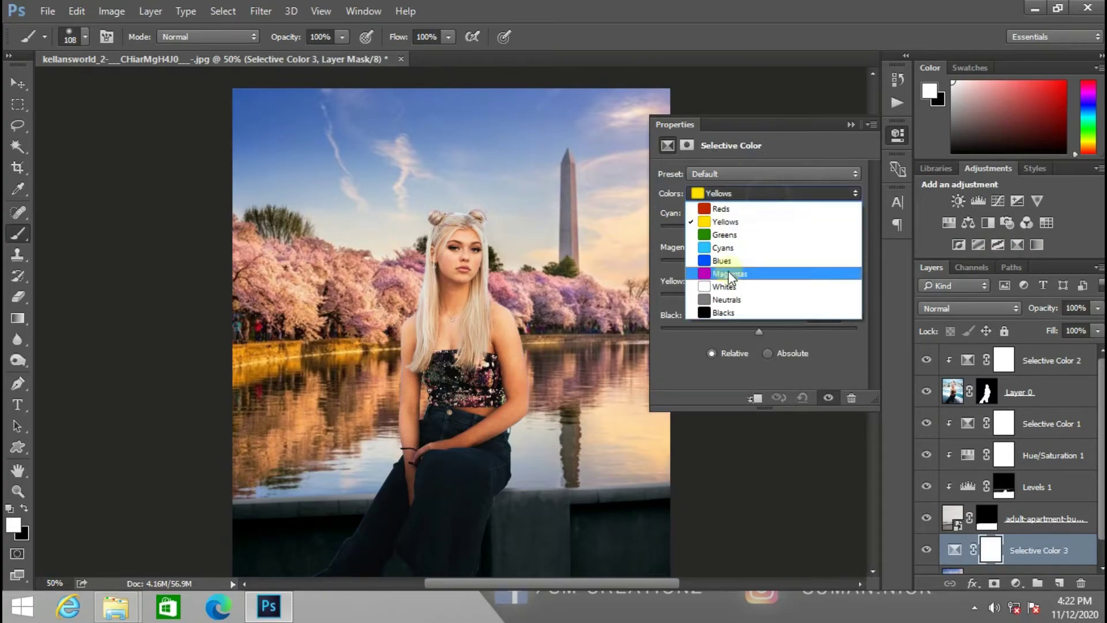
{"action": "left_click", "coordinate": [720, 220]}
{"action": "left_click", "coordinate": [757, 398]}
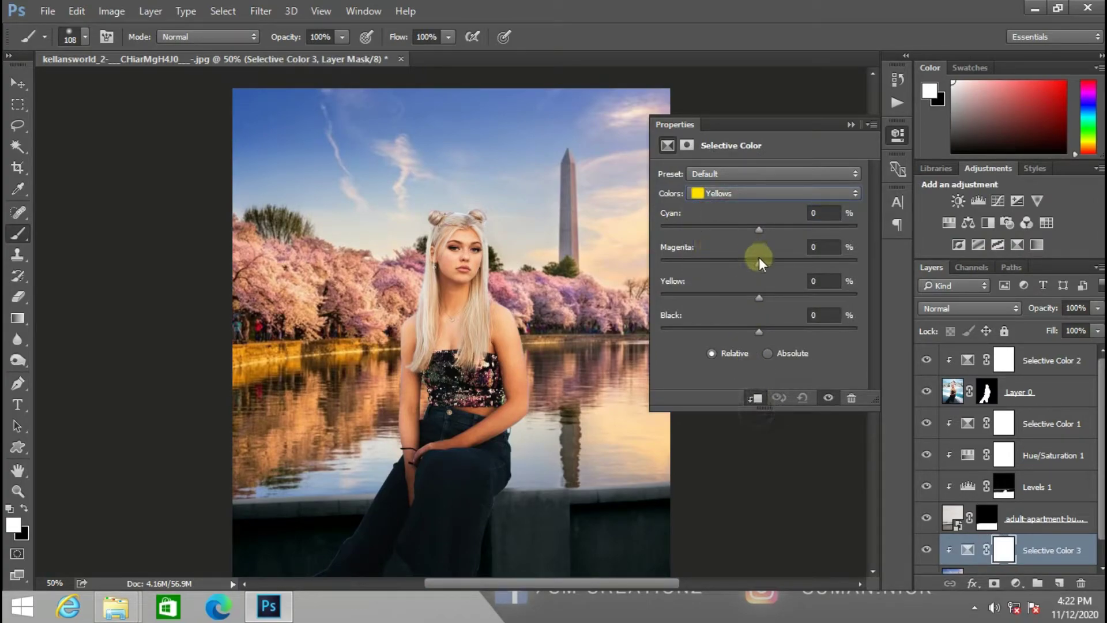
{"action": "left_click_drag", "start_coordinate": [760, 297], "coordinate": [938, 330]}
{"action": "left_click", "coordinate": [779, 298]}
{"action": "left_click_drag", "start_coordinate": [702, 225], "coordinate": [577, 279]}
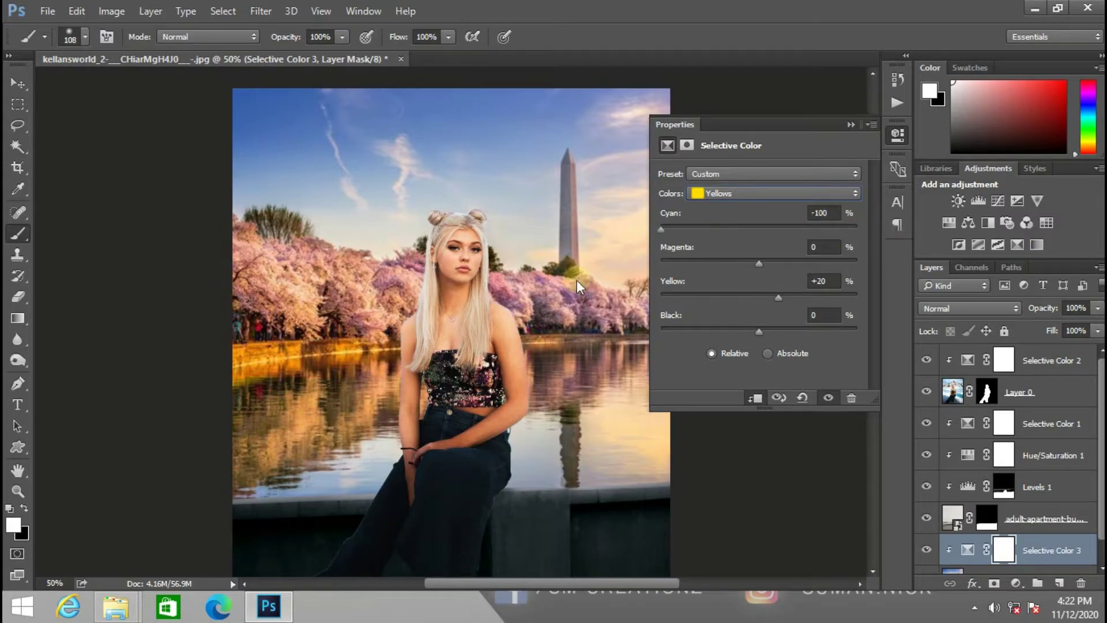
Lower the cyan and adjust the yellow of the Reds in the Washington background's Selective Color adjustment
{"action": "left_click", "coordinate": [721, 194]}
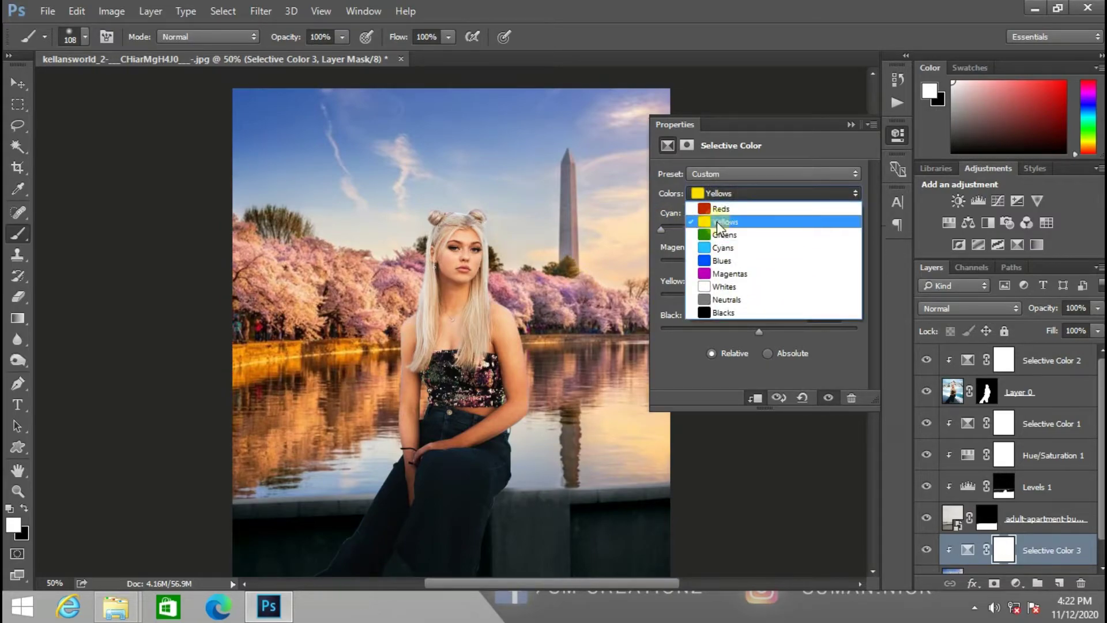
{"action": "left_click", "coordinate": [717, 209]}
{"action": "left_click_drag", "start_coordinate": [708, 227], "coordinate": [598, 243]}
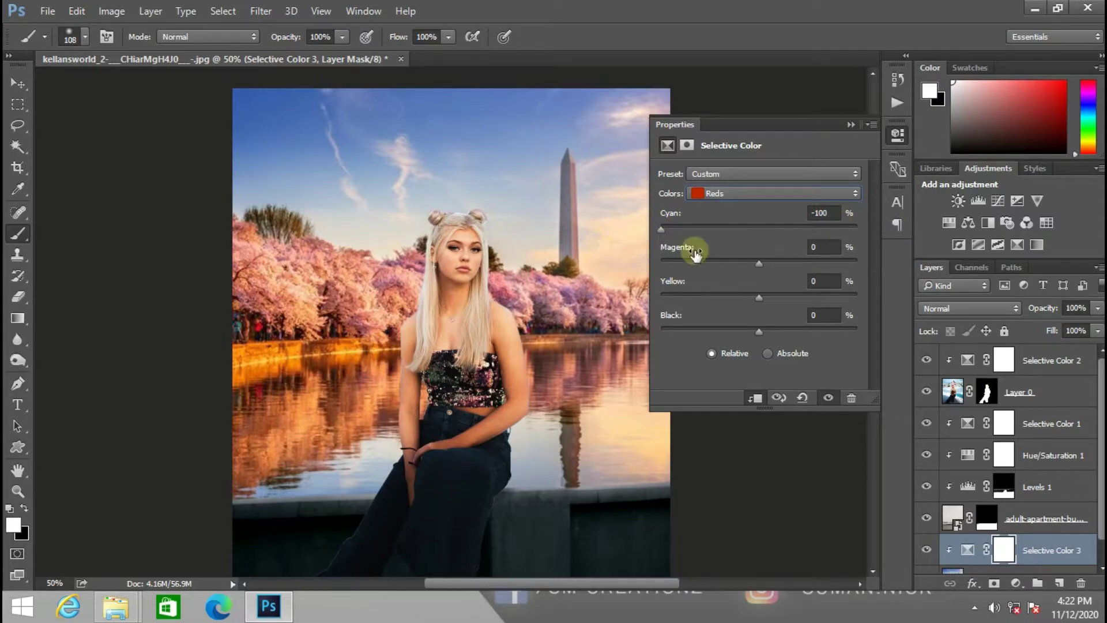
{"action": "left_click", "coordinate": [700, 227]}
{"action": "mouse_move", "coordinate": [769, 283]}
{"action": "left_mouse_down"}
{"action": "mouse_move", "coordinate": [902, 303]}
{"action": "mouse_move", "coordinate": [677, 302]}
{"action": "mouse_move", "coordinate": [741, 309]}
{"action": "mouse_move", "coordinate": [713, 311]}
{"action": "left_mouse_up"}
Set the background's Blues to cyan -100%, magenta -100%, yellow -91% and black +100%
{"action": "scroll", "coordinate": [406, 347], "scroll_direction": "down", "scroll_amount": 4}
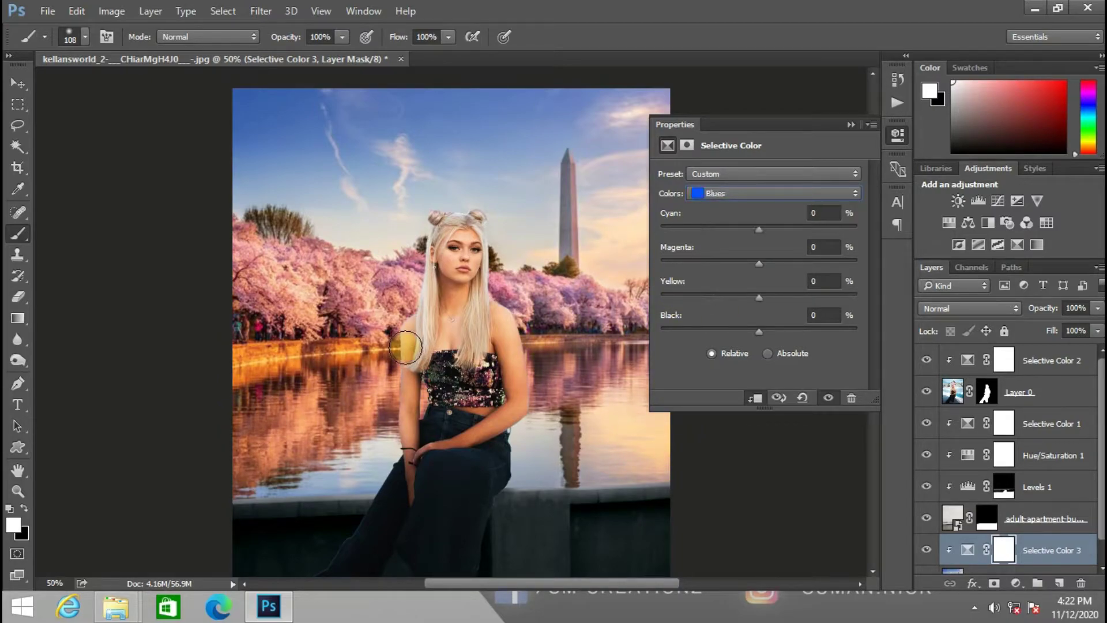
{"action": "left_click", "coordinate": [732, 194]}
{"action": "left_click", "coordinate": [732, 193]}
{"action": "left_click_drag", "start_coordinate": [729, 227], "coordinate": [436, 224]}
{"action": "left_click_drag", "start_coordinate": [682, 261], "coordinate": [519, 261]}
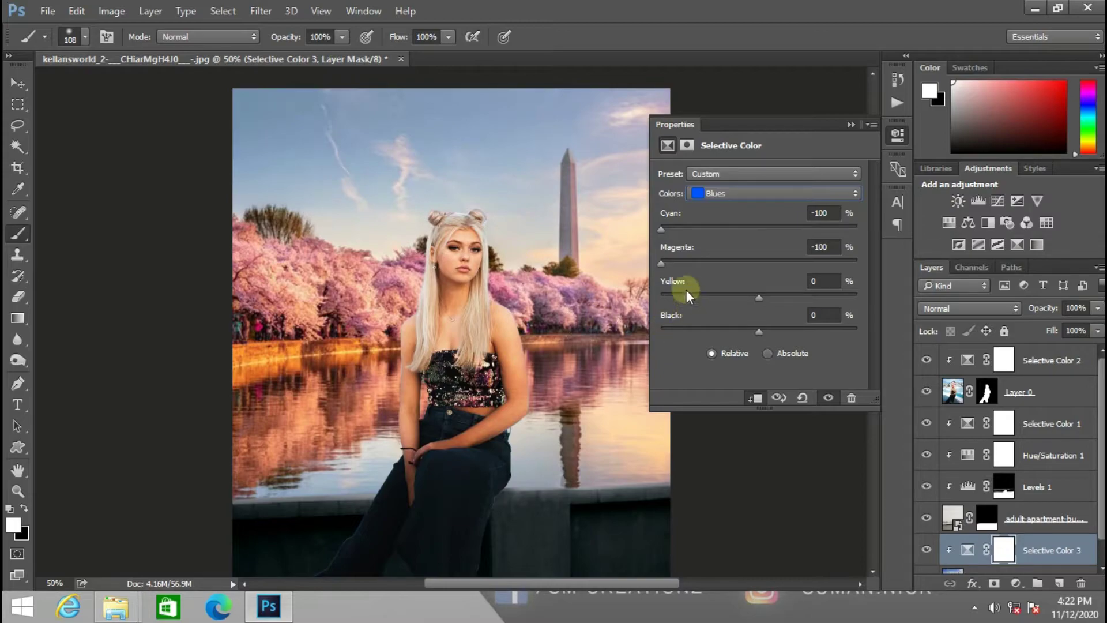
{"action": "mouse_move", "coordinate": [669, 300]}
{"action": "left_mouse_down"}
{"action": "mouse_move", "coordinate": [657, 298]}
{"action": "mouse_move", "coordinate": [886, 296]}
{"action": "mouse_move", "coordinate": [670, 291]}
{"action": "left_mouse_up"}
{"action": "left_click_drag", "start_coordinate": [716, 337], "coordinate": [867, 331]}
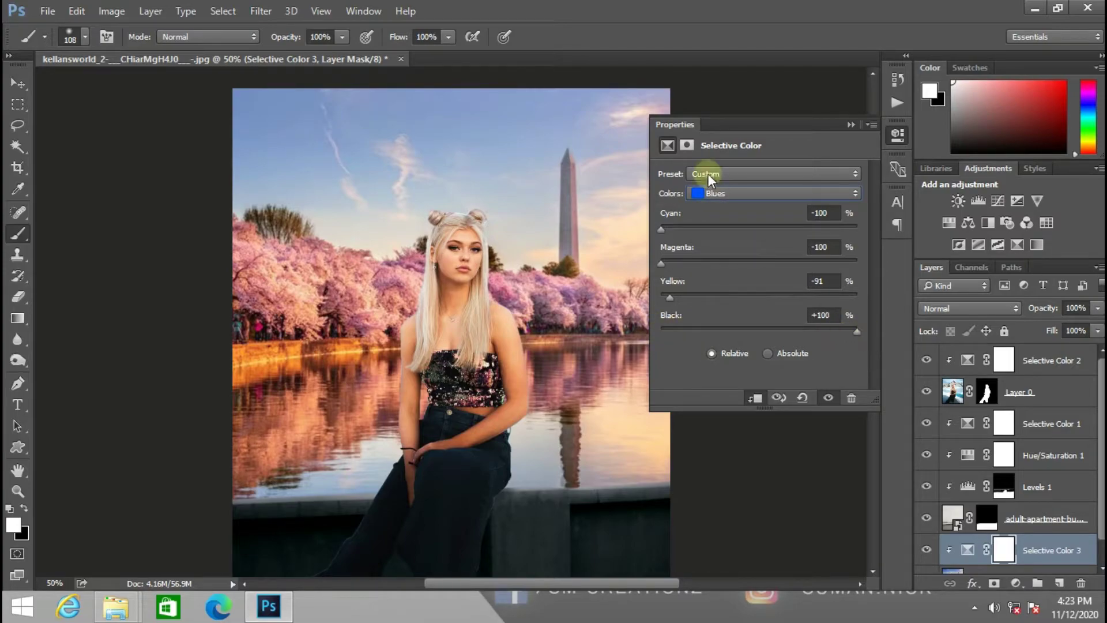
Set the background's Whites to cyan -100%, magenta +8%, yellow +33% and black +2%
{"action": "left_click", "coordinate": [714, 193]}
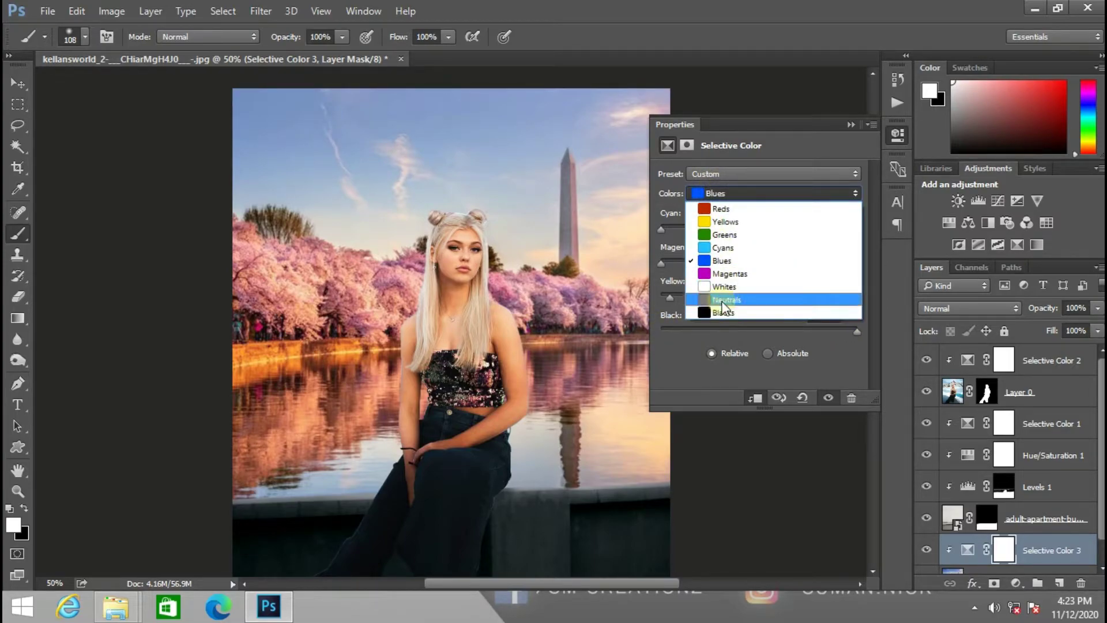
{"action": "left_click", "coordinate": [723, 299]}
{"action": "left_click", "coordinate": [721, 193]}
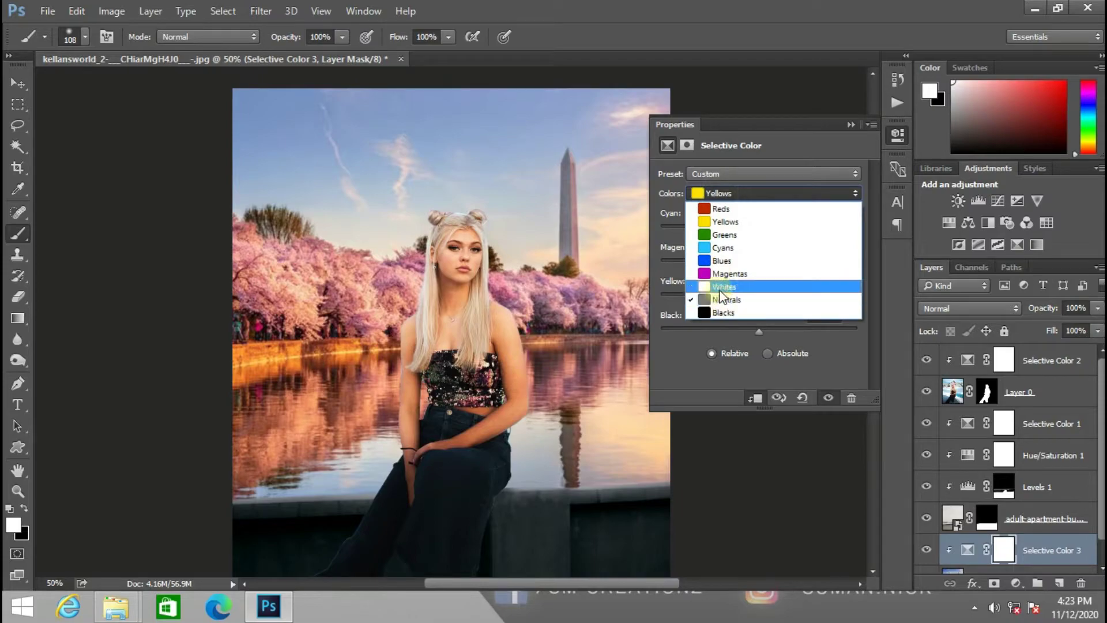
{"action": "left_click", "coordinate": [720, 289]}
{"action": "left_click_drag", "start_coordinate": [715, 230], "coordinate": [513, 230]}
{"action": "left_click_drag", "start_coordinate": [711, 261], "coordinate": [761, 332]}
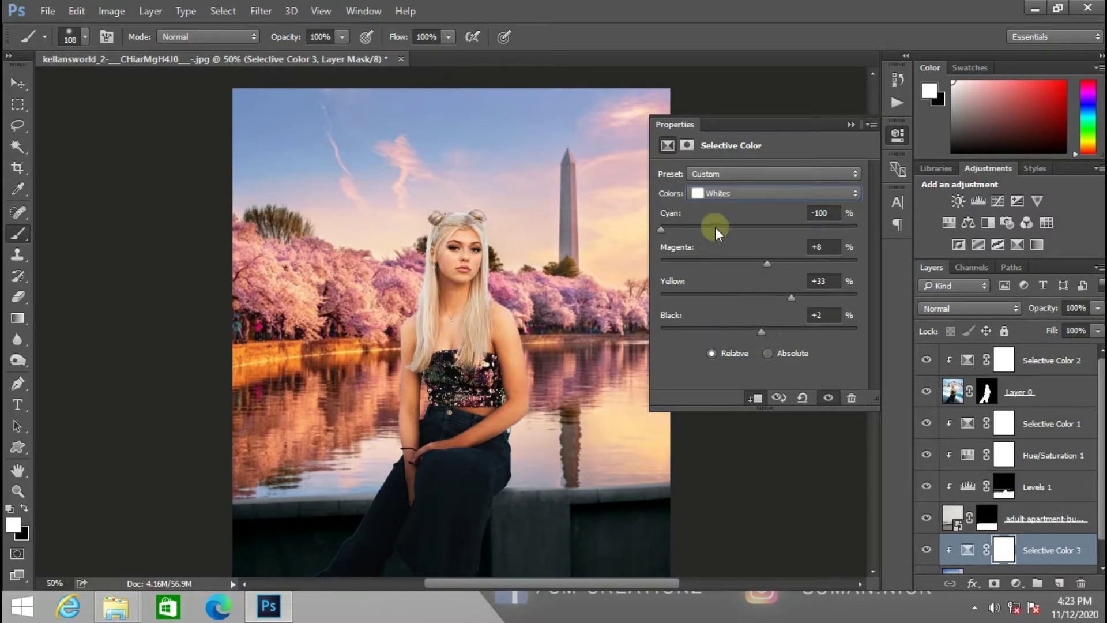
Reduce the cyan of the Neutrals in the Washington background's Selective Color adjustment for a pinker tone
{"action": "left_click", "coordinate": [726, 195]}
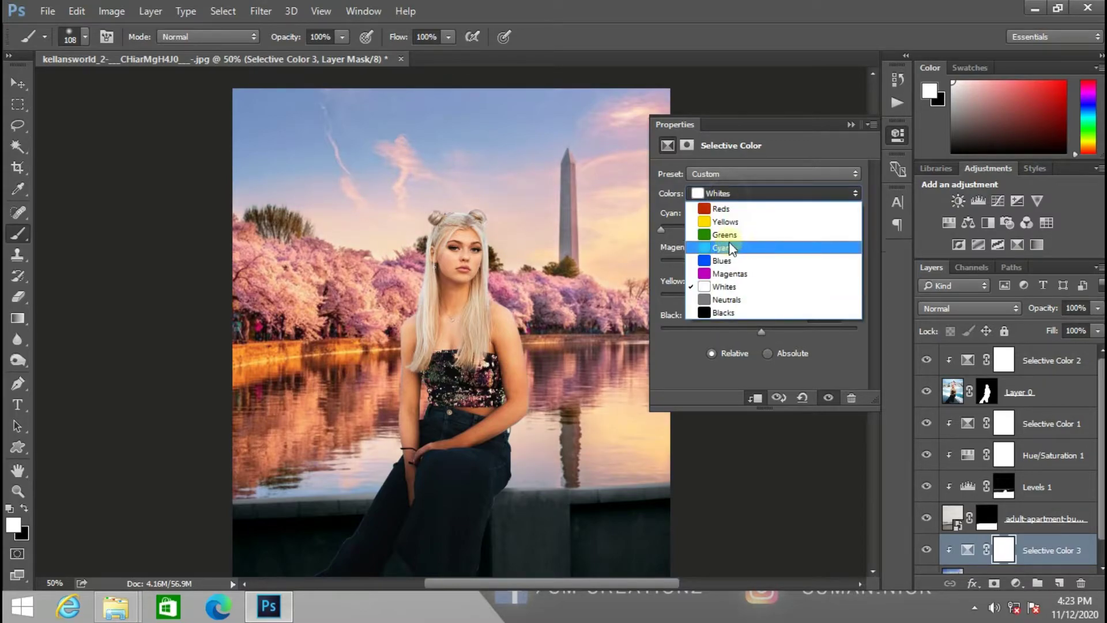
{"action": "left_click", "coordinate": [735, 294]}
{"action": "left_click_drag", "start_coordinate": [733, 222], "coordinate": [721, 224]}
{"action": "left_click_drag", "start_coordinate": [723, 226], "coordinate": [743, 241]}
{"action": "left_click", "coordinate": [720, 195]}
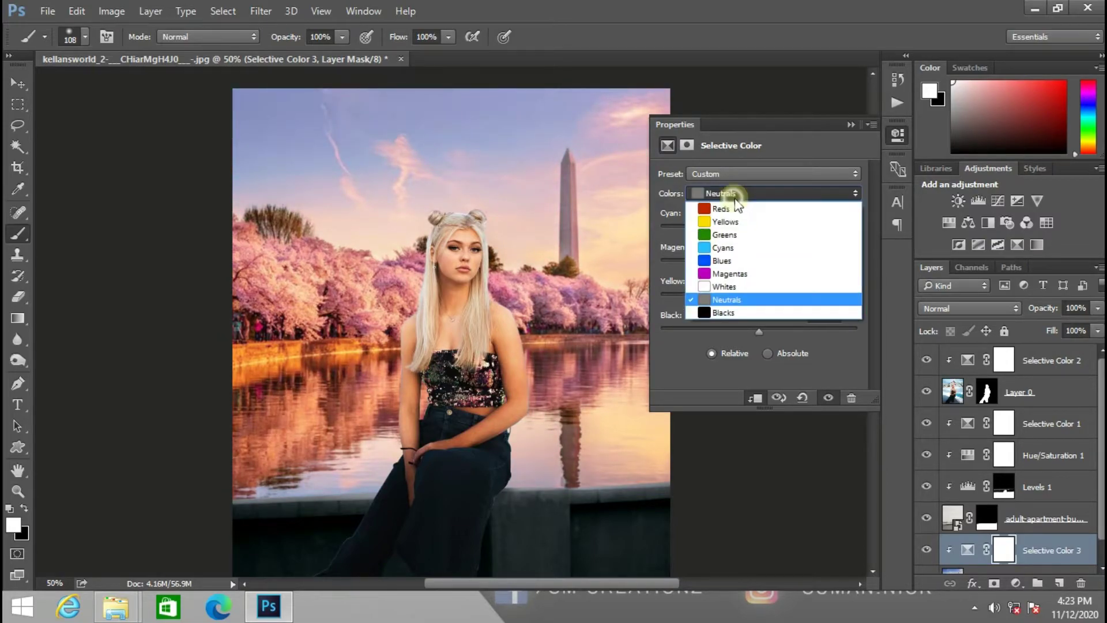
Set the cyan of the Cyans to -100% in the Washington background's Selective Color adjustment
{"action": "left_click", "coordinate": [722, 220]}
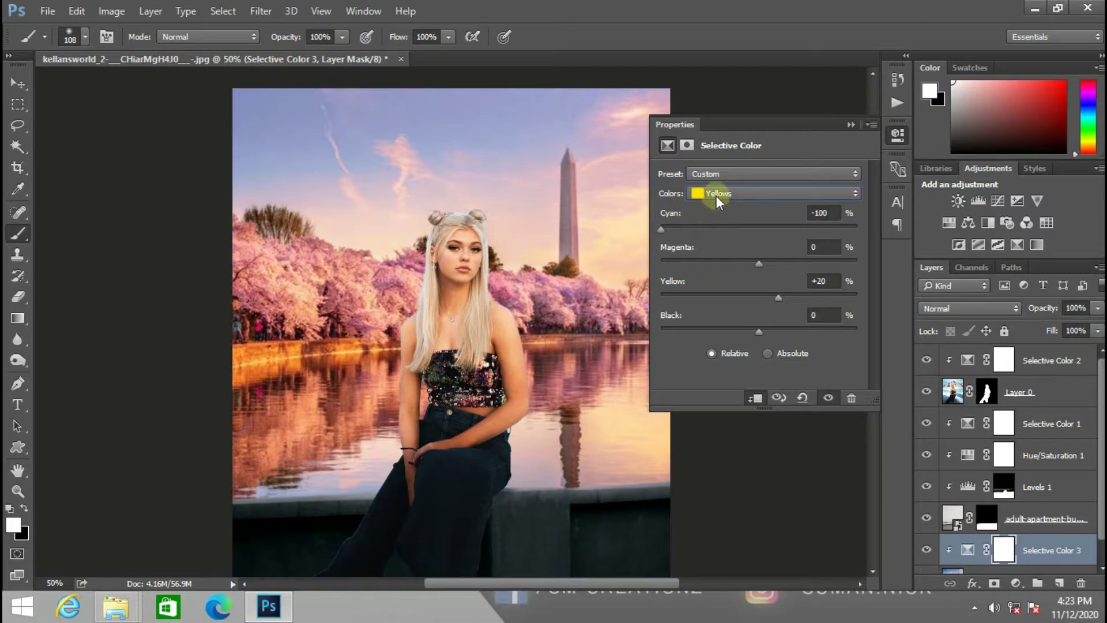
{"action": "left_click", "coordinate": [716, 195]}
{"action": "left_click", "coordinate": [728, 315]}
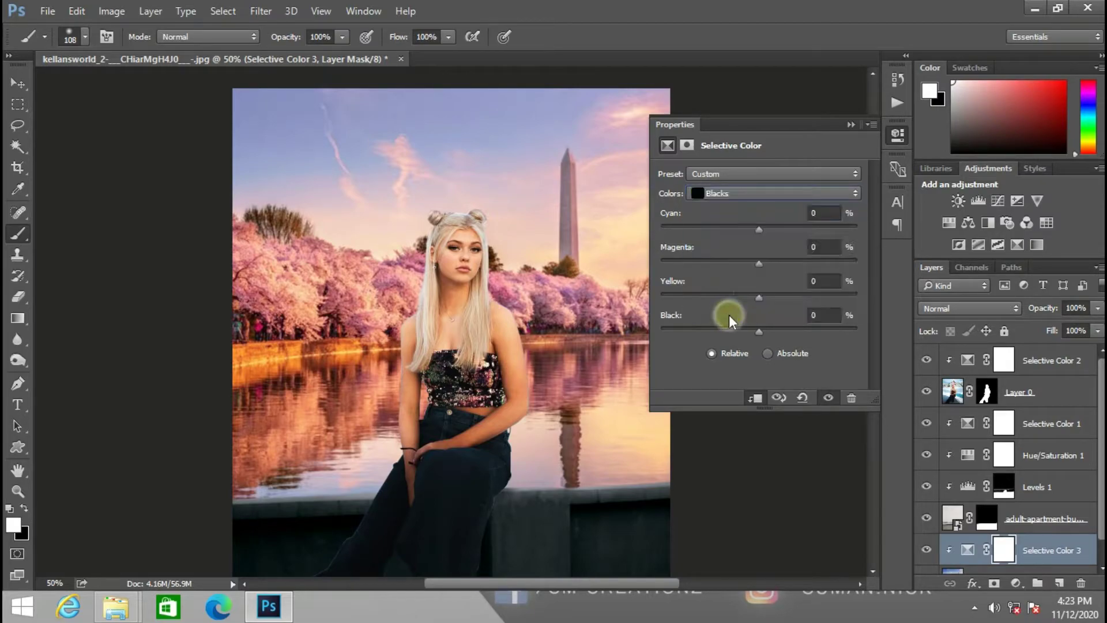
{"action": "left_click", "coordinate": [726, 196]}
{"action": "left_click", "coordinate": [727, 248]}
{"action": "left_click_drag", "start_coordinate": [760, 226], "coordinate": [407, 217]}
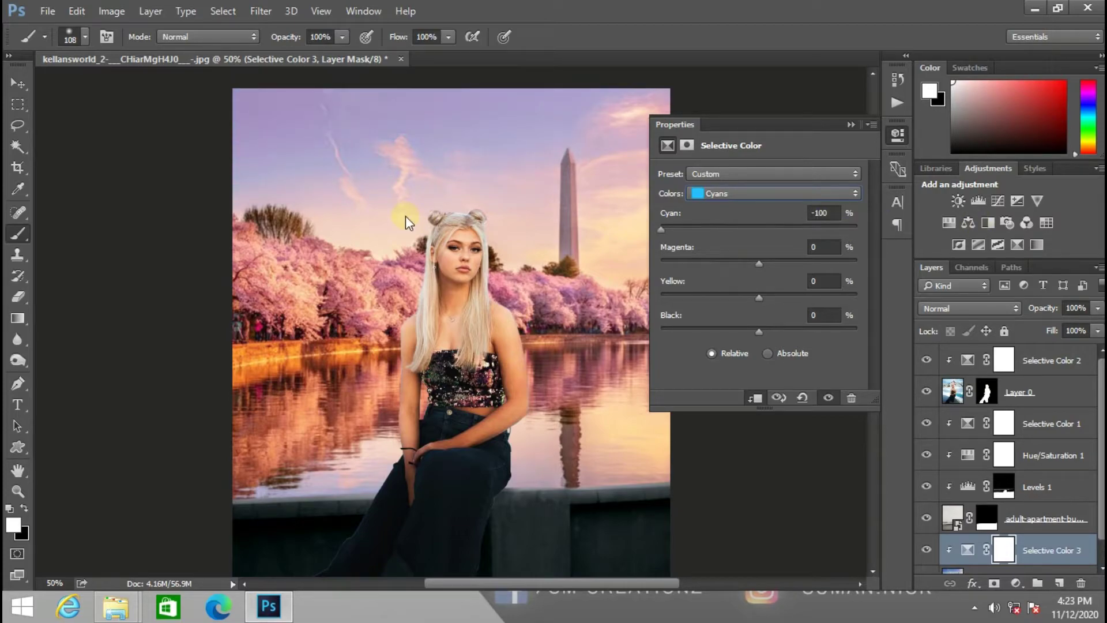
{"action": "left_click", "coordinate": [852, 124]}
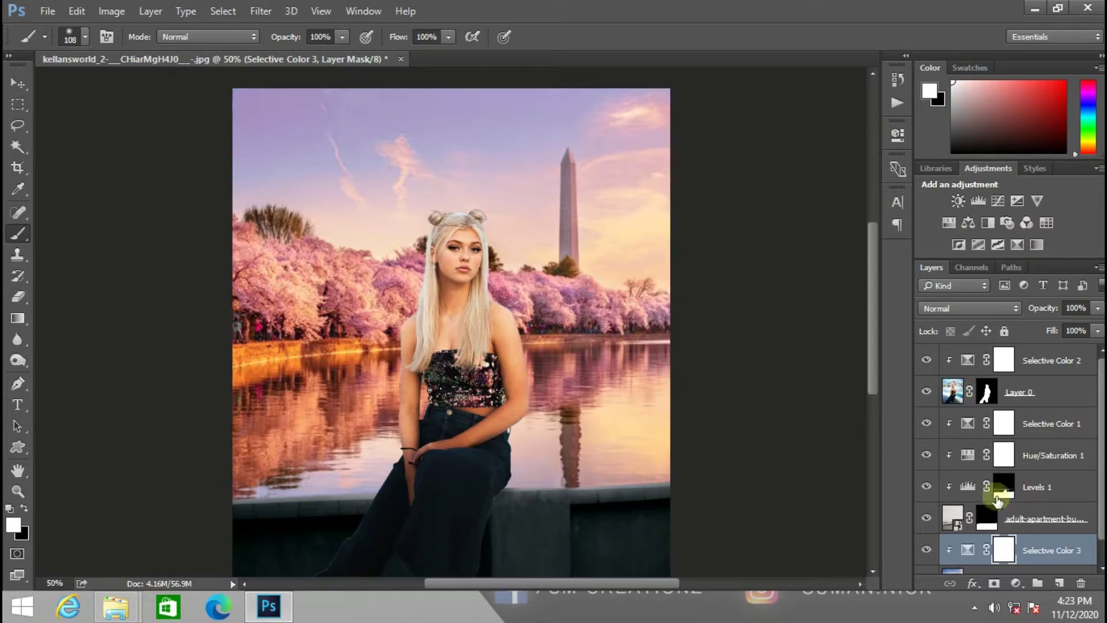
Apply a 4 px Field Blur to the Washington background layer
{"action": "scroll", "coordinate": [997, 500], "scroll_direction": "down", "scroll_amount": 1}
{"action": "left_click", "coordinate": [1021, 566]}
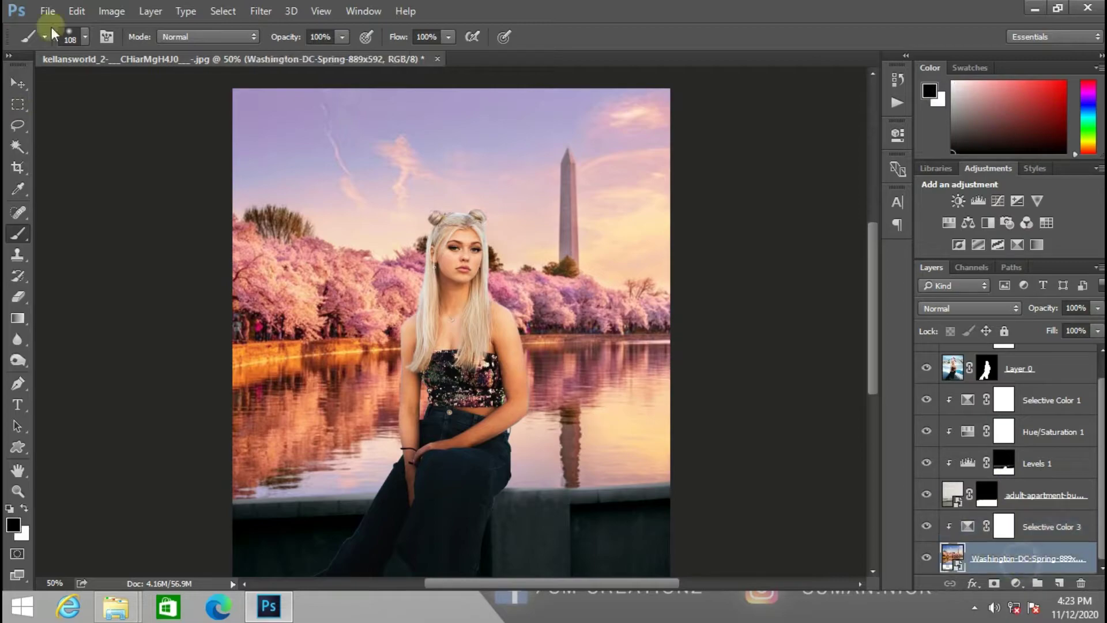
{"action": "left_click", "coordinate": [269, 9]}
{"action": "left_click", "coordinate": [358, 209]}
{"action": "left_click", "coordinate": [523, 222]}
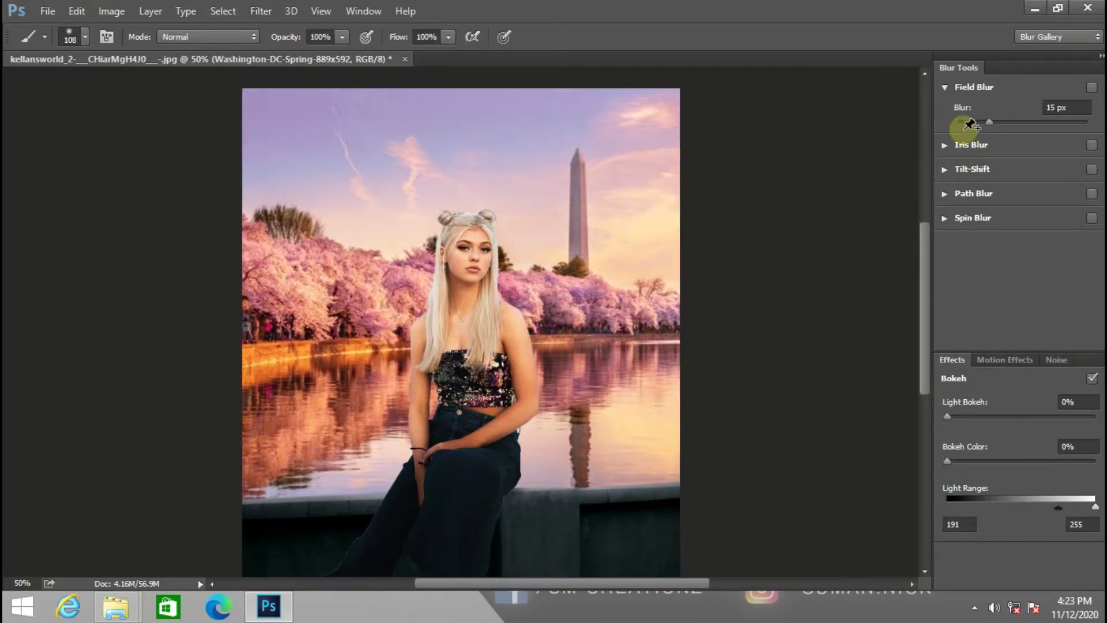
{"action": "left_click", "coordinate": [966, 124]}
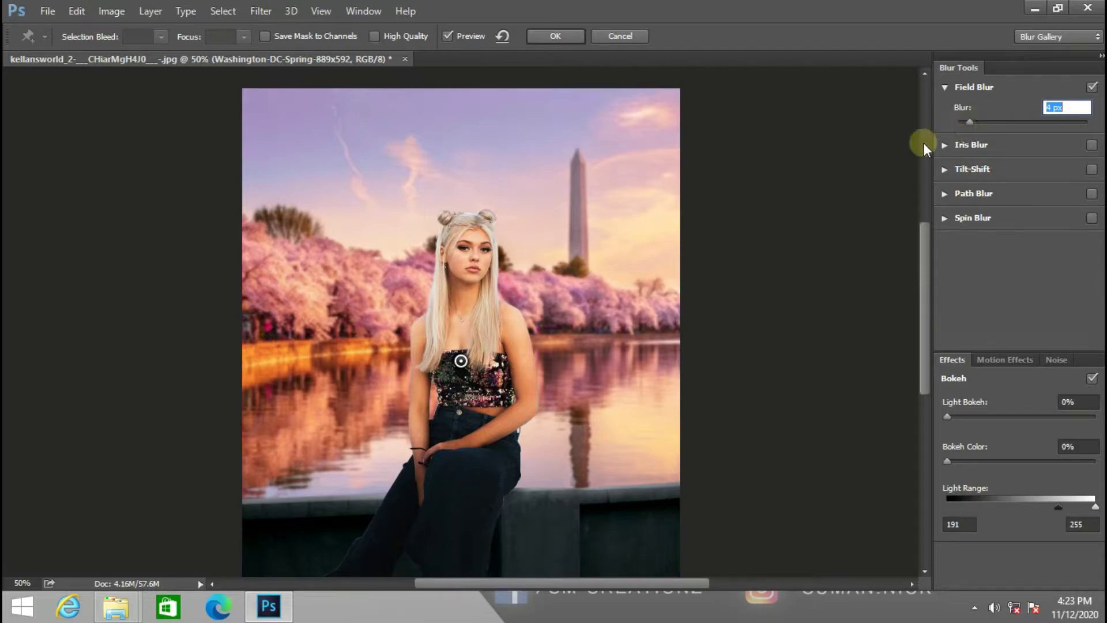
{"action": "left_click", "coordinate": [569, 36]}
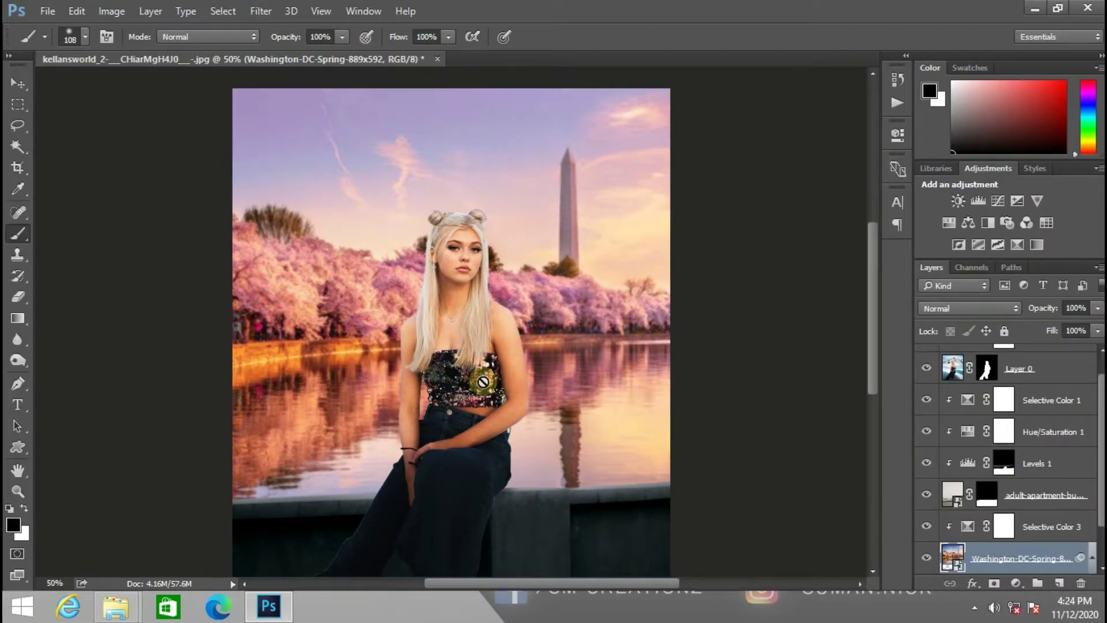
Add an empty layer directly above the wall's Selective Color 1 adjustment and reset the painting colors to default
{"action": "key", "text": "ctrl+minus"}
{"action": "key", "text": "ctrl+minus"}
{"action": "key", "text": "ctrl+plus"}
{"action": "key", "text": "ctrl+plus"}
{"action": "key", "text": "ctrl+plus"}
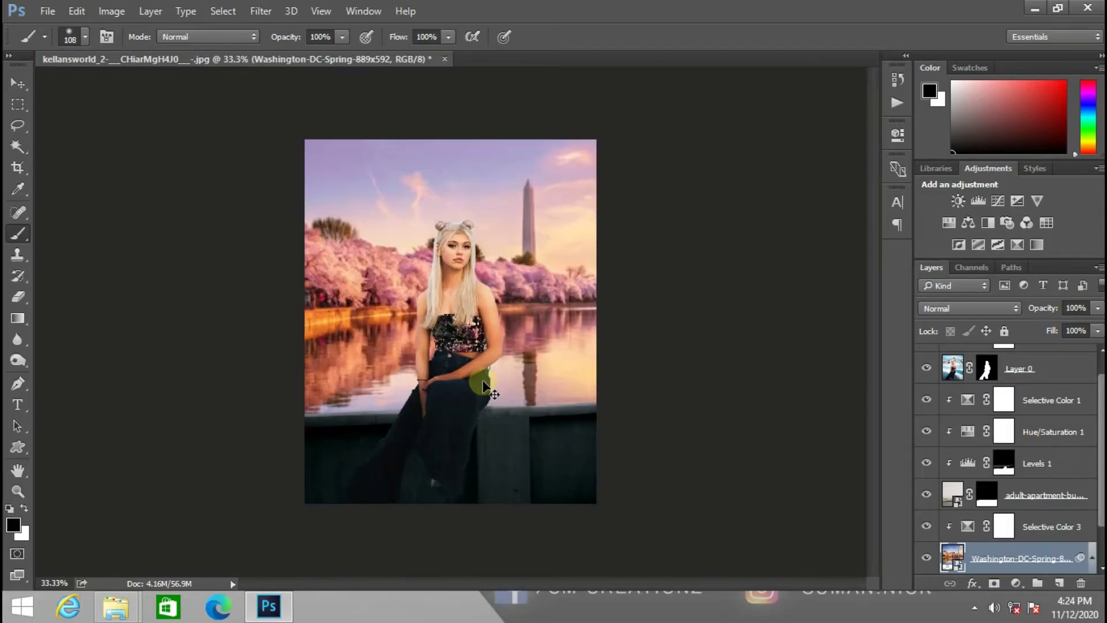
{"action": "scroll", "coordinate": [488, 378], "scroll_direction": "down", "scroll_amount": 5}
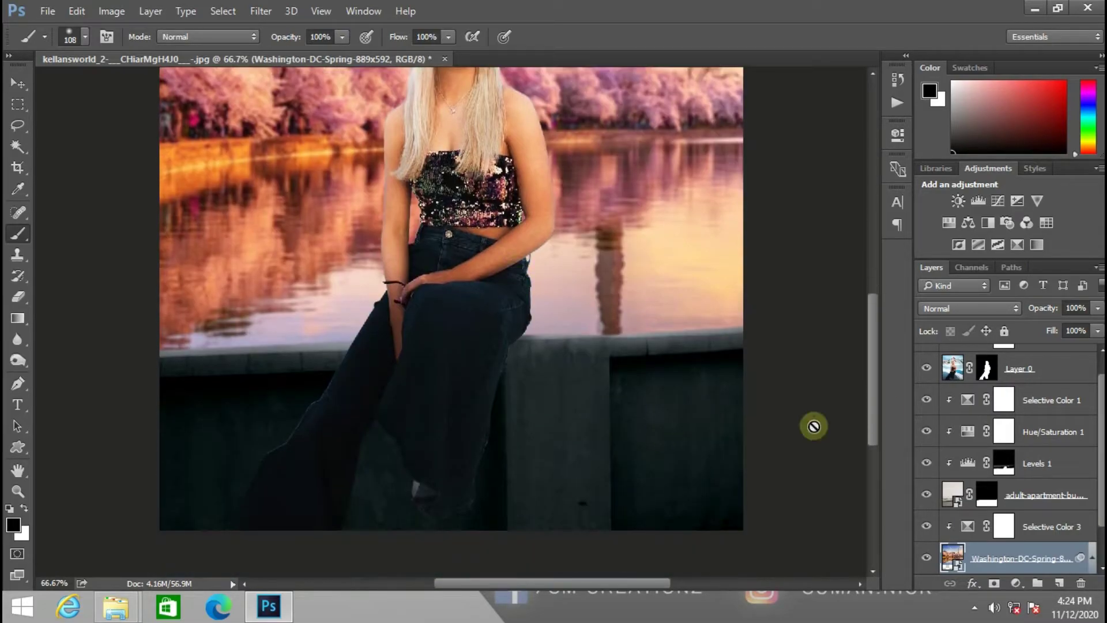
{"action": "left_click", "coordinate": [1038, 370]}
{"action": "left_click", "coordinate": [1036, 364]}
{"action": "left_click", "coordinate": [1032, 432]}
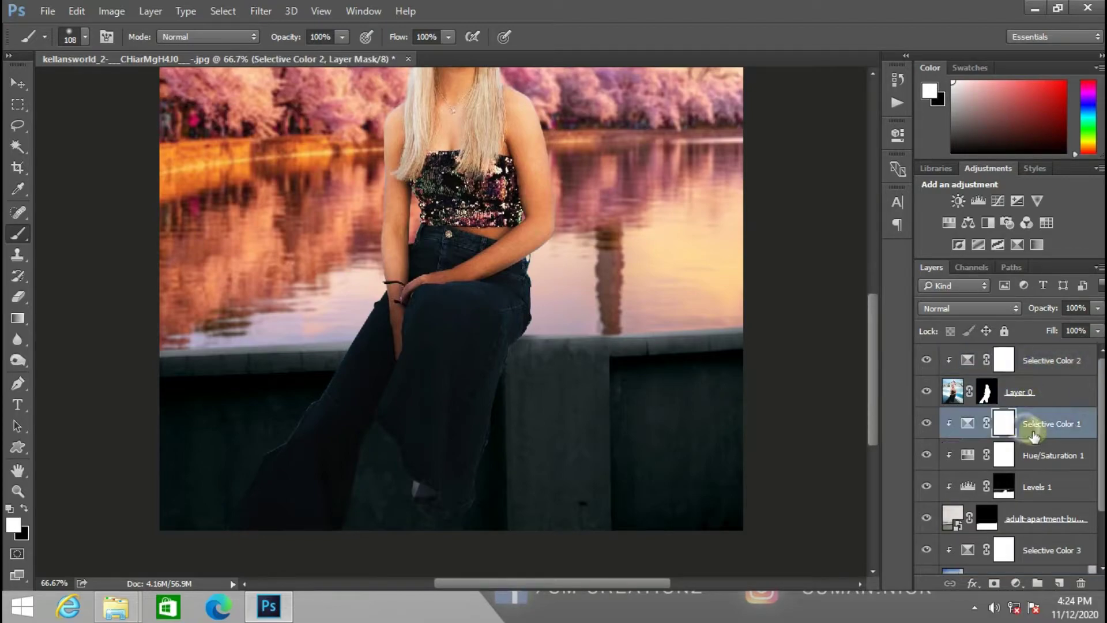
{"action": "left_click", "coordinate": [1061, 583]}
{"action": "key", "text": "d"}
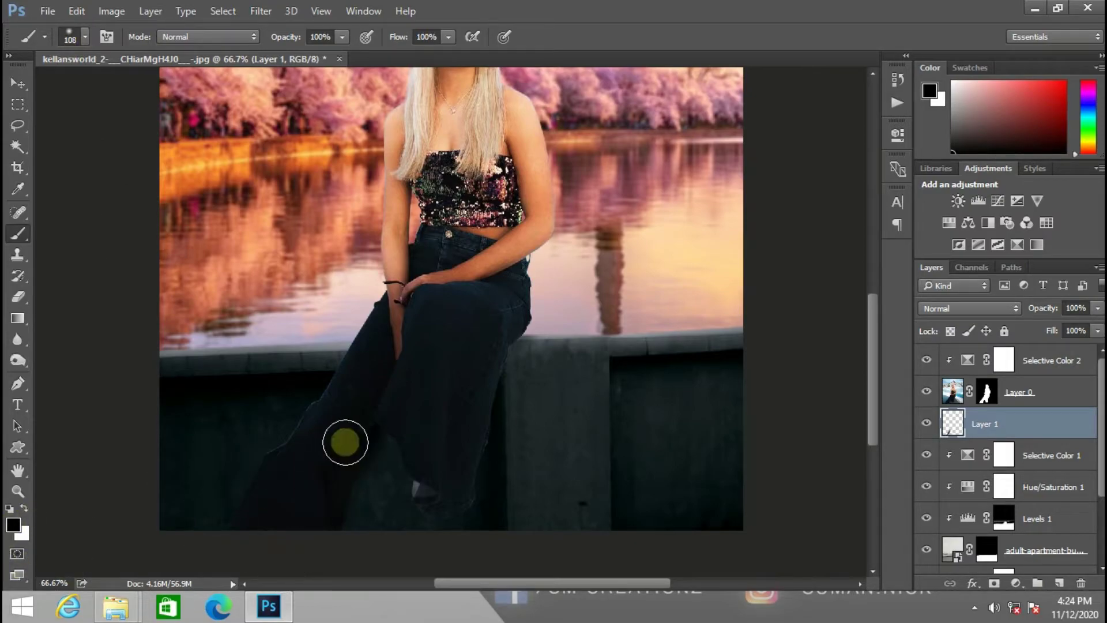
Try painting black shadow strokes on Layer 1 behind the woman's lower legs and foot
{"action": "left_click_drag", "start_coordinate": [403, 430], "coordinate": [338, 600]}
{"action": "left_click_drag", "start_coordinate": [437, 449], "coordinate": [419, 505]}
{"action": "left_click_drag", "start_coordinate": [453, 579], "coordinate": [420, 621]}
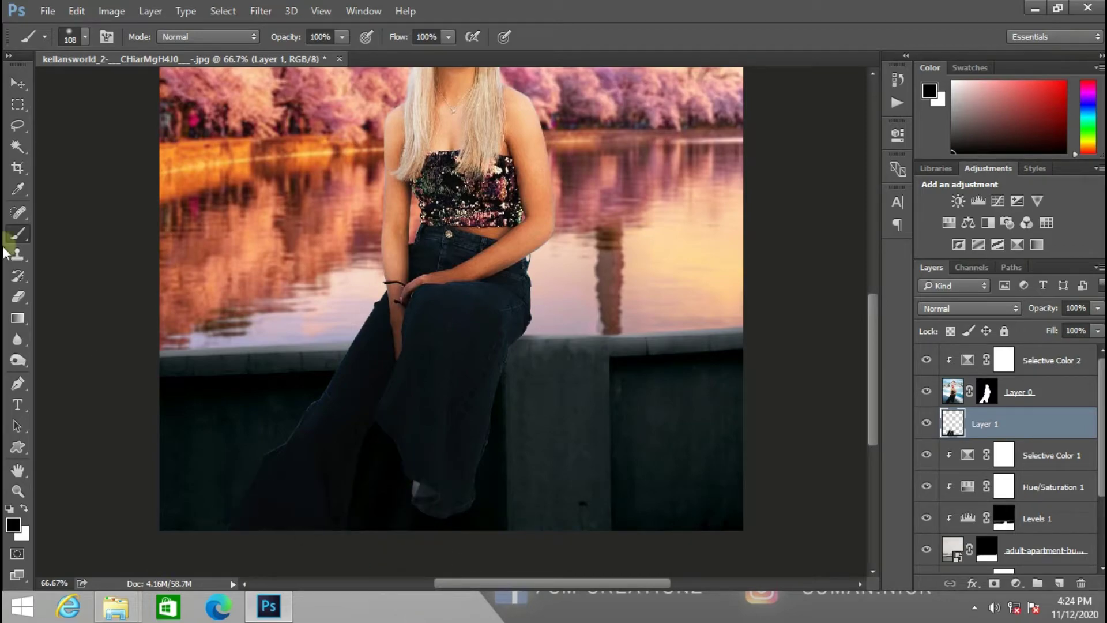
Undo all the shadow strokes painted on Layer 1
{"action": "left_click", "coordinate": [70, 12]}
{"action": "left_click", "coordinate": [118, 43]}
{"action": "left_click", "coordinate": [74, 10]}
{"action": "left_click", "coordinate": [118, 41]}
{"action": "left_click", "coordinate": [74, 11]}
{"action": "left_click", "coordinate": [122, 41]}
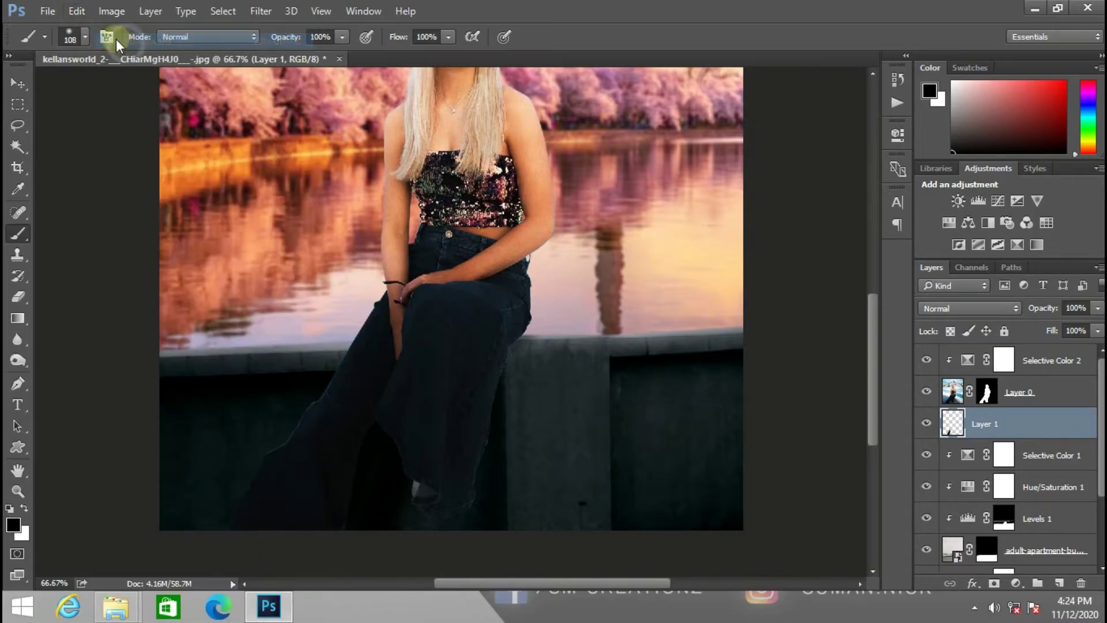
{"action": "left_click", "coordinate": [74, 11]}
{"action": "left_click", "coordinate": [118, 41]}
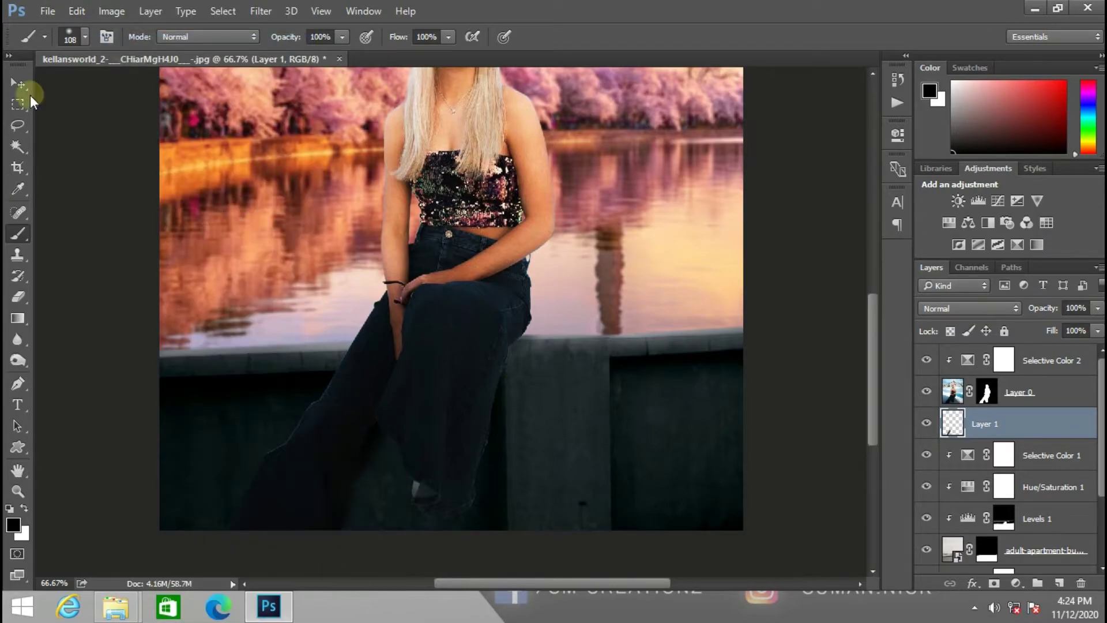
{"action": "left_click", "coordinate": [75, 12]}
{"action": "left_click", "coordinate": [118, 40]}
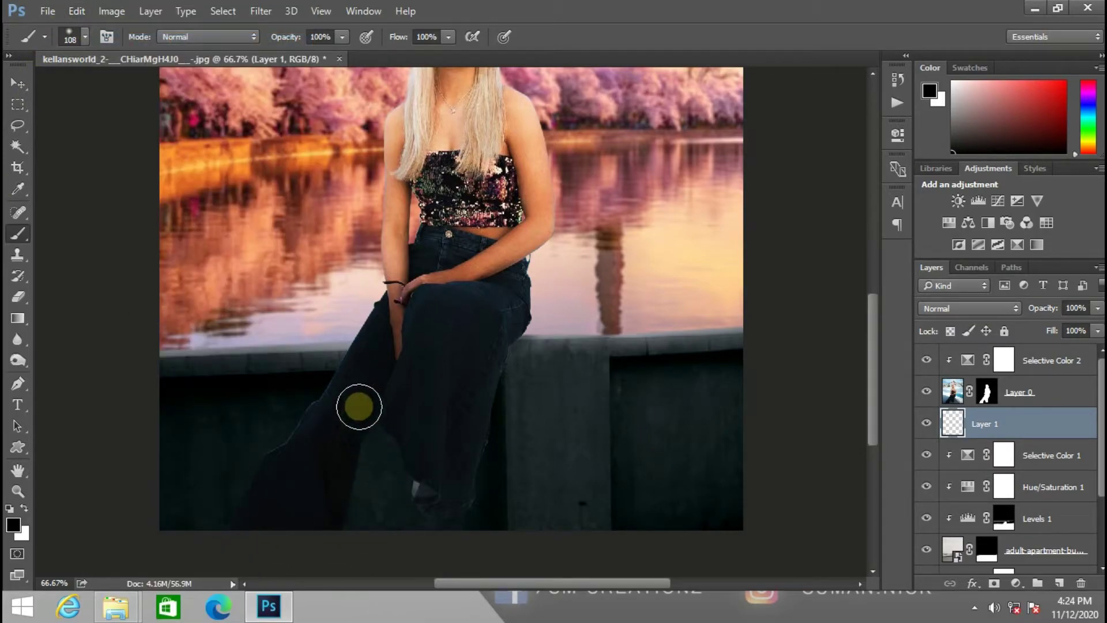
Paint soft black shadows on Layer 1 along the woman's trouser legs and beside her hip on the wall
{"action": "mouse_move", "coordinate": [250, 535]}
{"action": "left_mouse_down"}
{"action": "mouse_move", "coordinate": [300, 469]}
{"action": "mouse_move", "coordinate": [324, 479]}
{"action": "mouse_move", "coordinate": [313, 505]}
{"action": "mouse_move", "coordinate": [326, 469]}
{"action": "mouse_move", "coordinate": [270, 461]}
{"action": "mouse_move", "coordinate": [327, 487]}
{"action": "left_mouse_up"}
{"action": "mouse_move", "coordinate": [426, 470]}
{"action": "left_mouse_down"}
{"action": "mouse_move", "coordinate": [444, 499]}
{"action": "mouse_move", "coordinate": [386, 412]}
{"action": "mouse_move", "coordinate": [418, 435]}
{"action": "mouse_move", "coordinate": [439, 484]}
{"action": "left_mouse_up"}
{"action": "left_click_drag", "start_coordinate": [398, 430], "coordinate": [18, 11]}
{"action": "left_click", "coordinate": [77, 11]}
{"action": "left_click", "coordinate": [115, 42]}
{"action": "left_click_drag", "start_coordinate": [398, 440], "coordinate": [398, 414]}
{"action": "mouse_move", "coordinate": [459, 464]}
{"action": "left_mouse_down"}
{"action": "mouse_move", "coordinate": [477, 365]}
{"action": "mouse_move", "coordinate": [502, 320]}
{"action": "mouse_move", "coordinate": [516, 326]}
{"action": "mouse_move", "coordinate": [467, 329]}
{"action": "mouse_move", "coordinate": [531, 324]}
{"action": "left_mouse_up"}
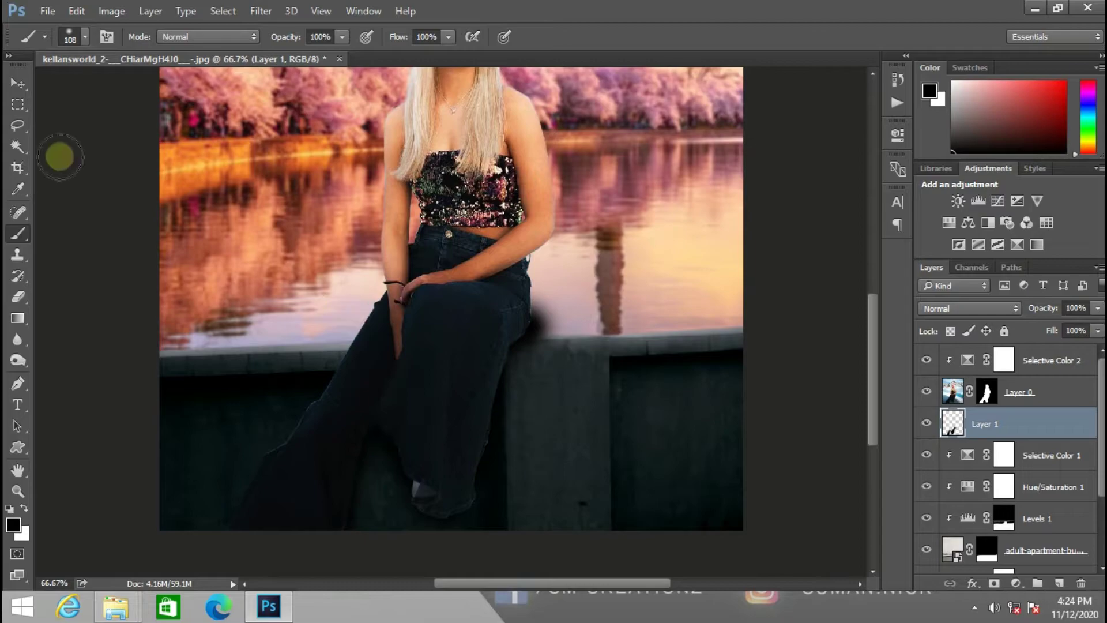
Clip the shadow layer to the wall so the shadow stays off the water
{"action": "right_click", "coordinate": [1010, 426]}
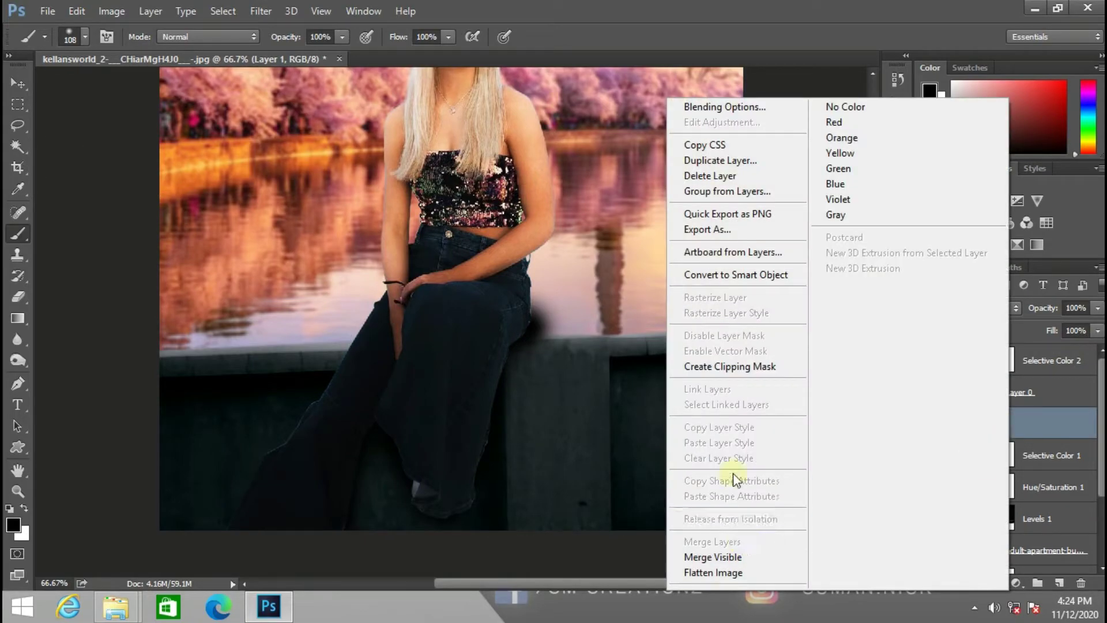
{"action": "left_click", "coordinate": [724, 364]}
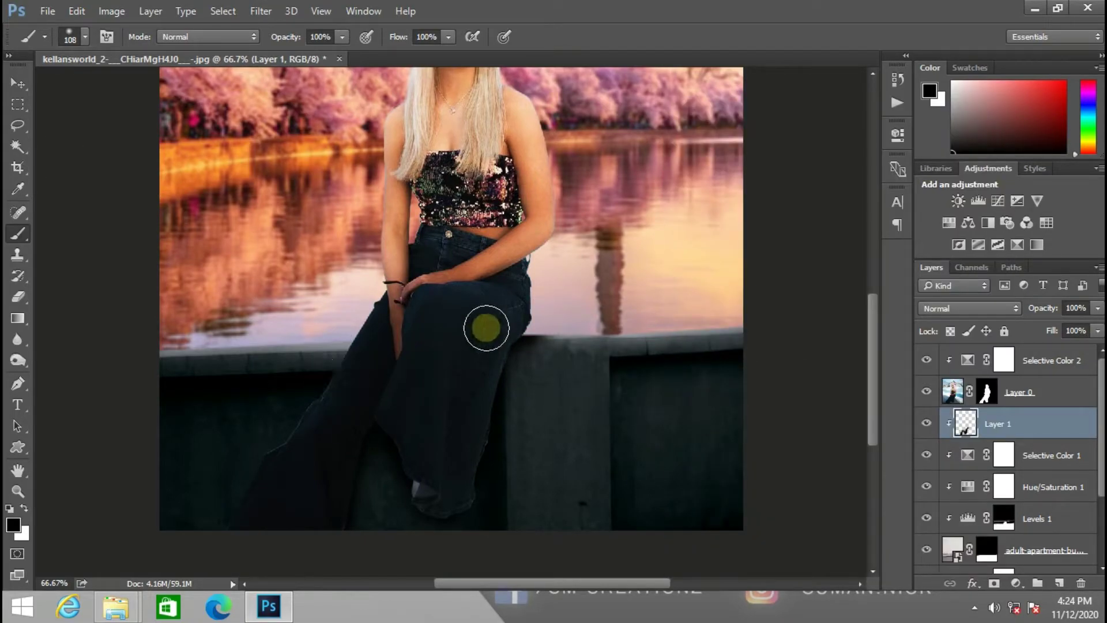
{"action": "scroll", "coordinate": [203, 328], "scroll_direction": "down", "scroll_amount": 5}
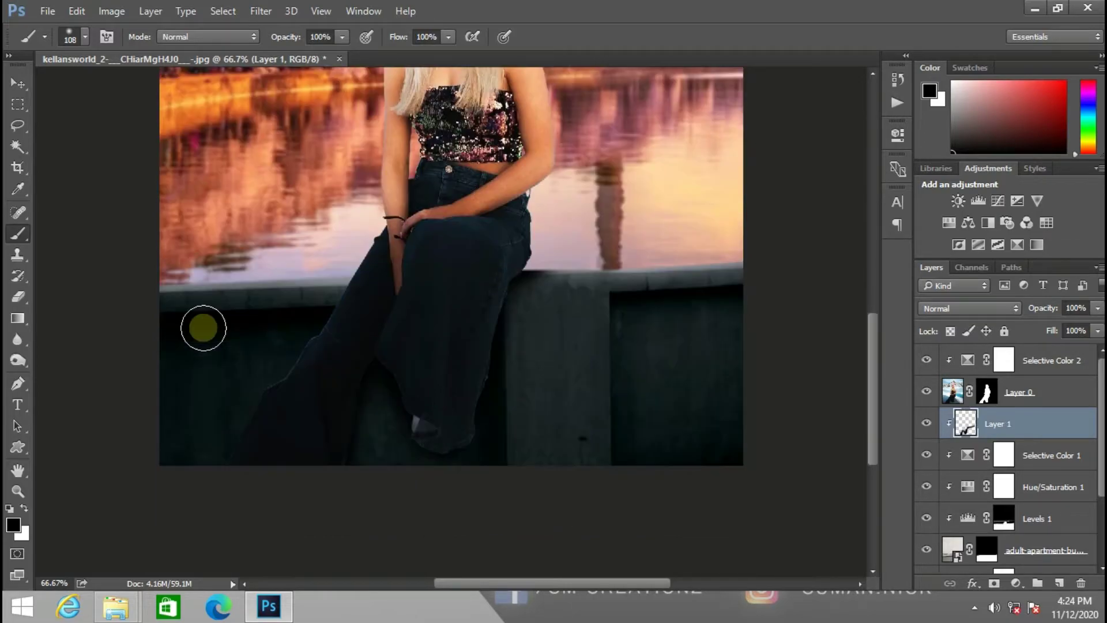
{"action": "scroll", "coordinate": [203, 327], "scroll_direction": "up", "scroll_amount": 4}
Try deepening the black shadow on the wall between the trouser legs and around the foot
{"action": "left_click", "coordinate": [438, 500]}
{"action": "mouse_move", "coordinate": [465, 498]}
{"action": "left_mouse_down"}
{"action": "mouse_move", "coordinate": [448, 523]}
{"action": "mouse_move", "coordinate": [348, 584]}
{"action": "left_mouse_up"}
{"action": "left_click_drag", "start_coordinate": [432, 491], "coordinate": [395, 562]}
{"action": "left_click_drag", "start_coordinate": [407, 470], "coordinate": [419, 551]}
{"action": "left_click_drag", "start_coordinate": [390, 447], "coordinate": [445, 567]}
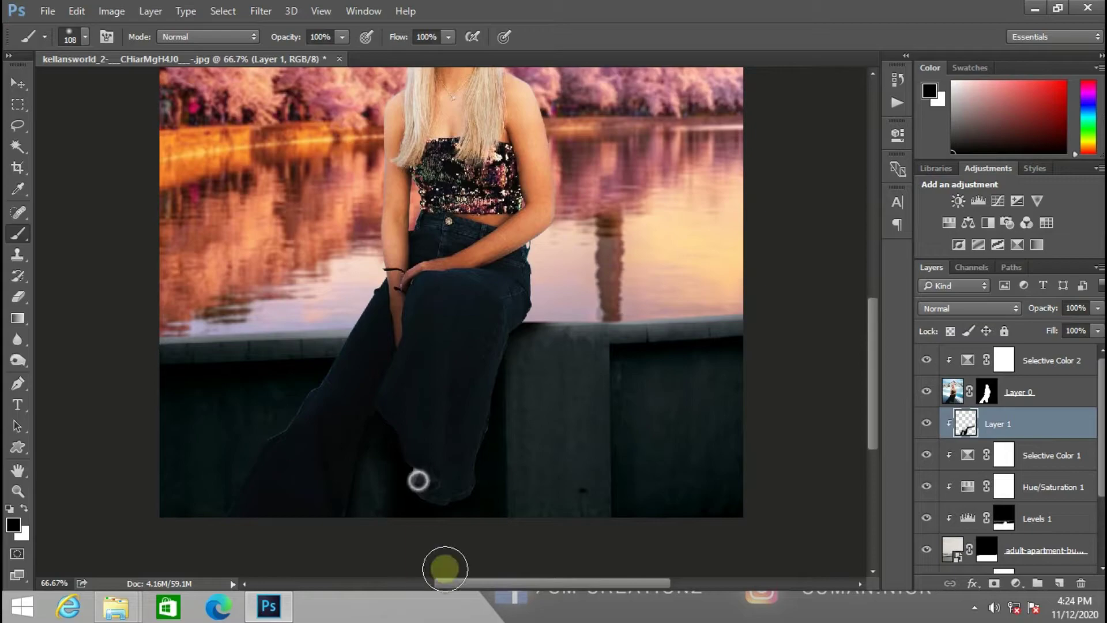
Undo the last shadow strokes around the woman's legs and foot
{"action": "left_click", "coordinate": [82, 10]}
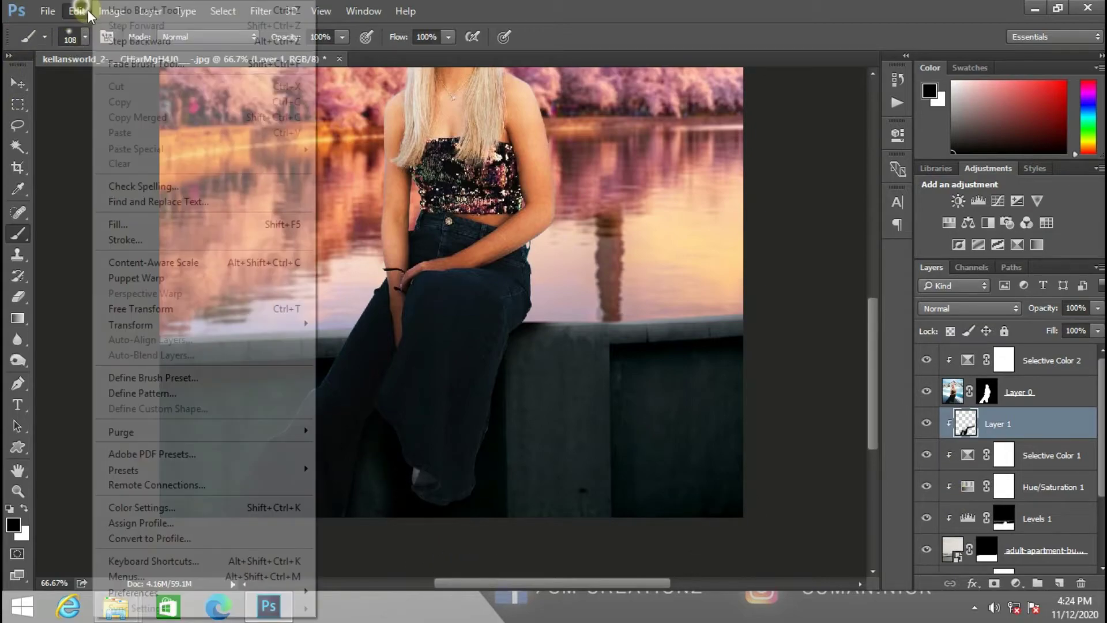
{"action": "left_click", "coordinate": [136, 40]}
{"action": "left_click", "coordinate": [76, 10]}
{"action": "left_click", "coordinate": [123, 42]}
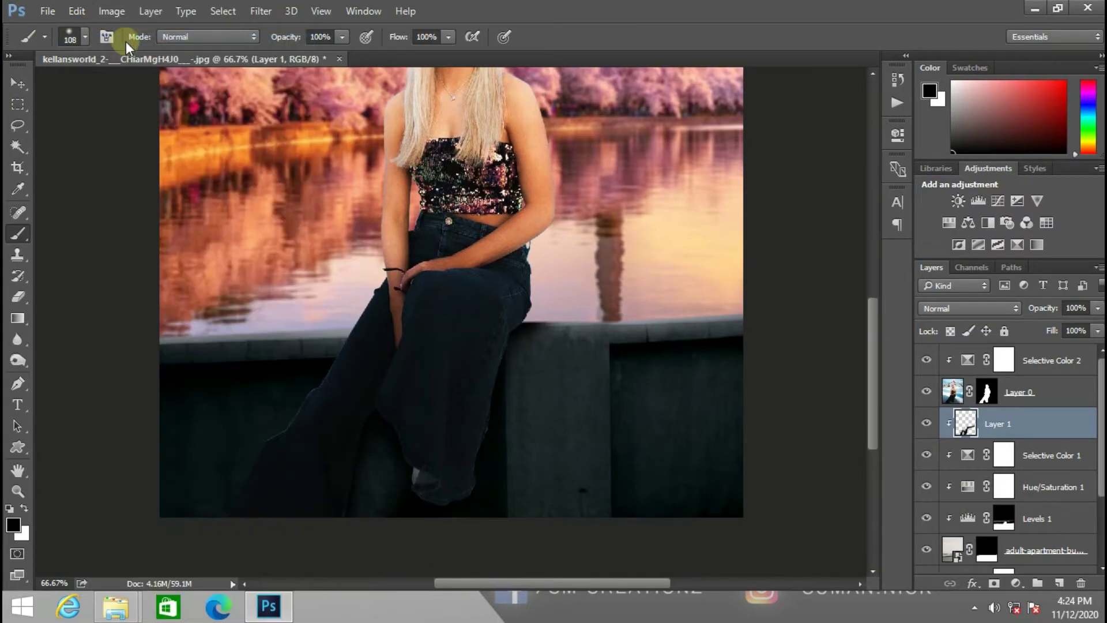
{"action": "left_click", "coordinate": [76, 12]}
{"action": "left_click", "coordinate": [120, 41]}
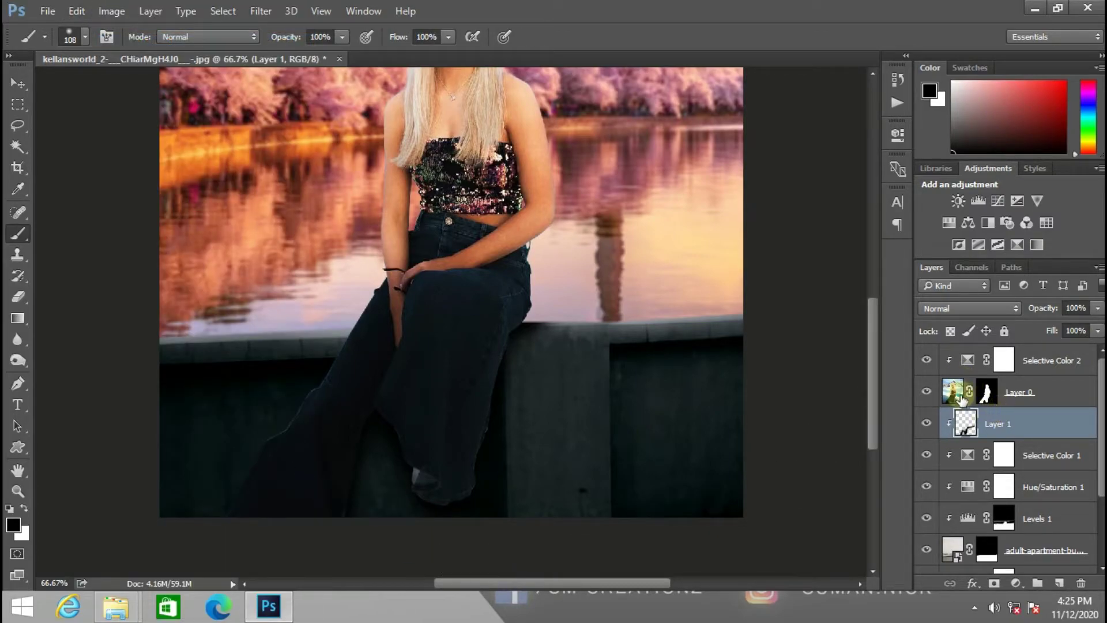
Add a new layer at the top of the layer stack, above Selective Color 2, and release its clipping mask
{"action": "left_click", "coordinate": [980, 404]}
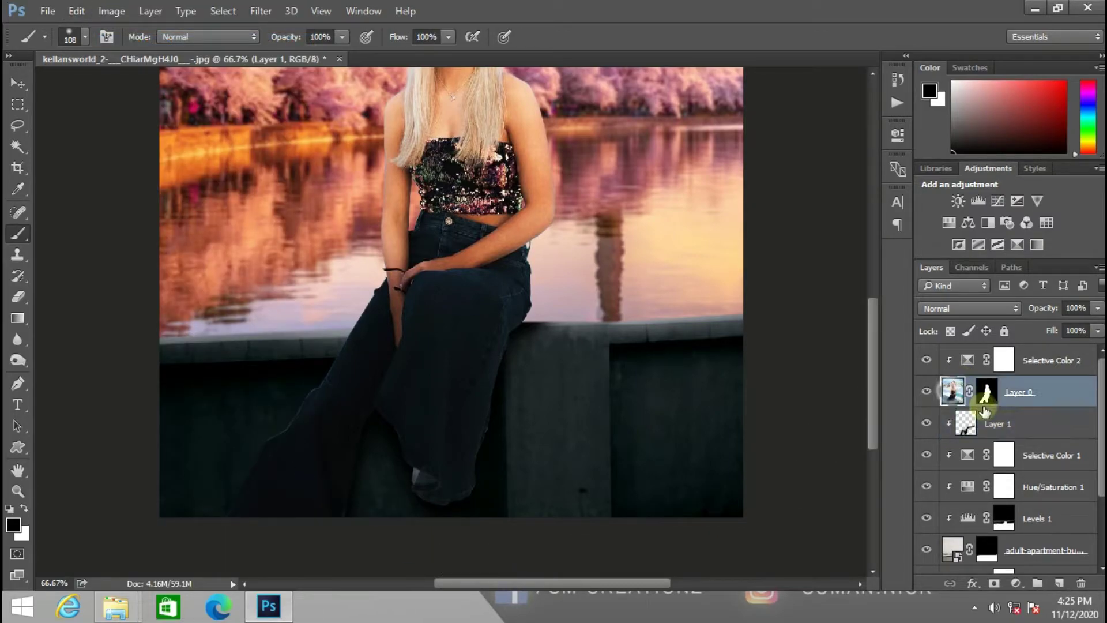
{"action": "left_click", "coordinate": [1060, 583]}
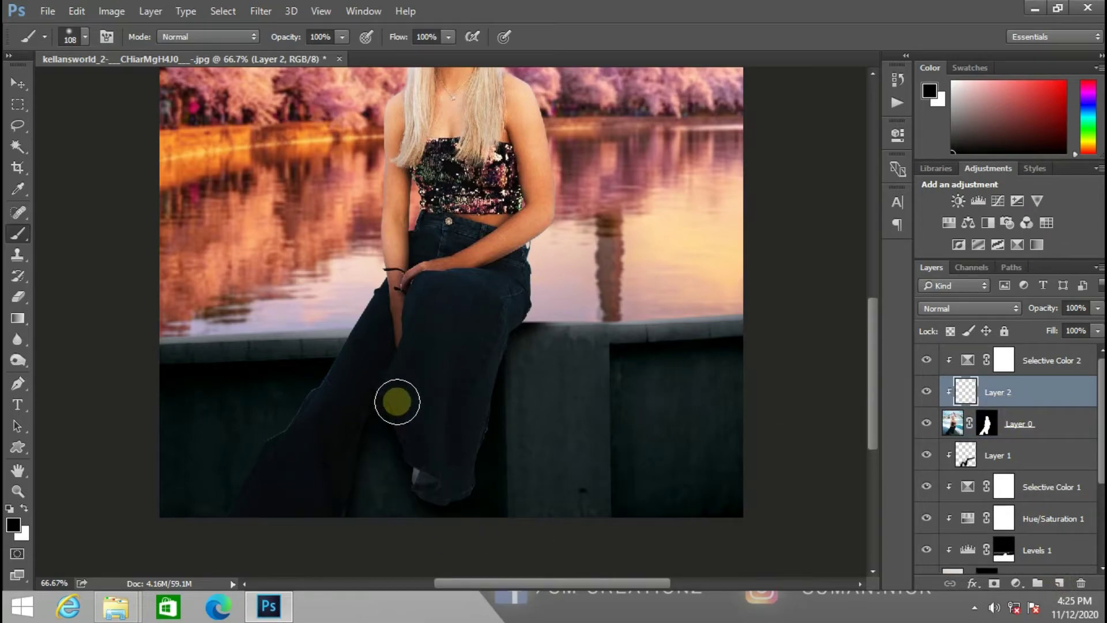
{"action": "left_click_drag", "start_coordinate": [1029, 394], "coordinate": [1021, 350]}
{"action": "right_click", "coordinate": [1021, 358]}
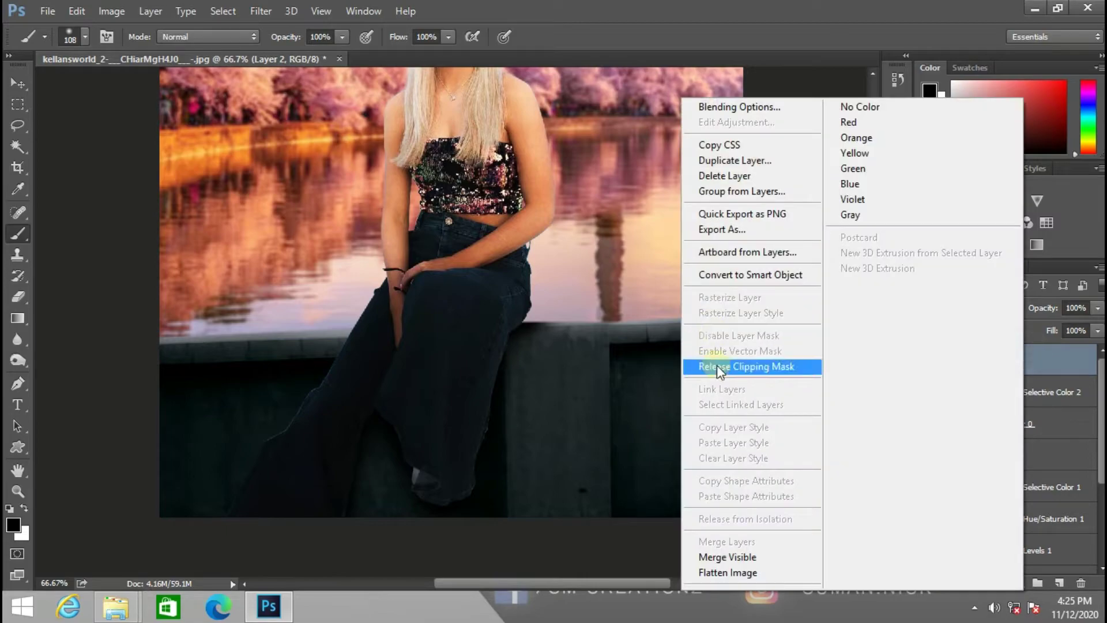
{"action": "left_click", "coordinate": [741, 375]}
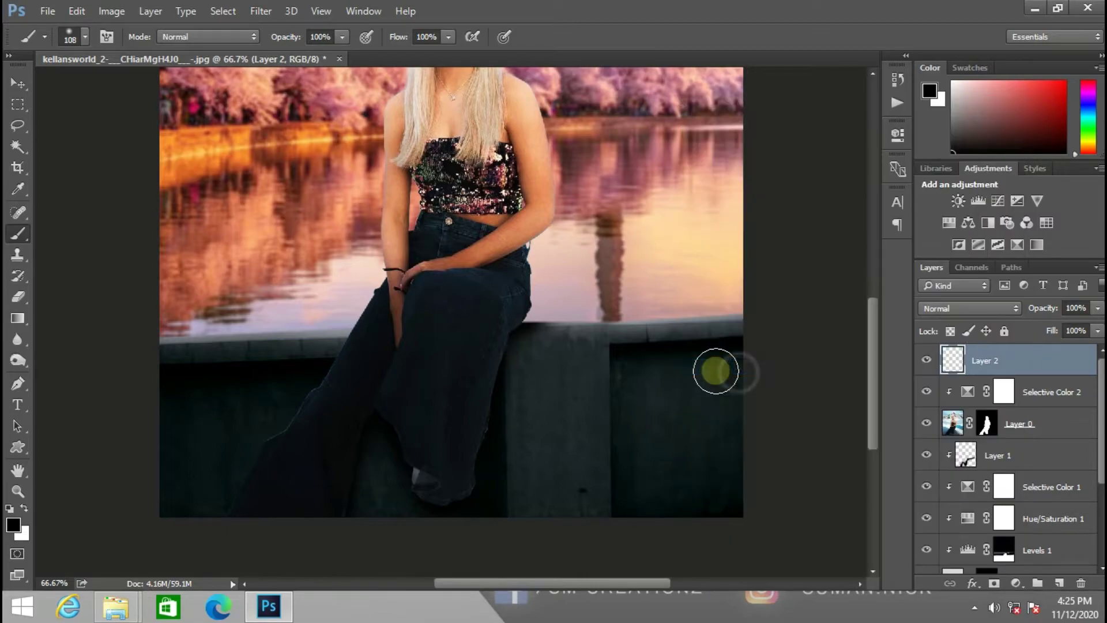
Paint black at 37% brush opacity on Layer 2 over the lower trouser legs, the gap between them and the foot
{"action": "left_click", "coordinate": [342, 39]}
{"action": "left_click", "coordinate": [290, 58]}
{"action": "mouse_move", "coordinate": [382, 437]}
{"action": "left_mouse_down"}
{"action": "mouse_move", "coordinate": [411, 501]}
{"action": "mouse_move", "coordinate": [473, 517]}
{"action": "left_mouse_up"}
{"action": "left_click", "coordinate": [469, 506]}
{"action": "left_click_drag", "start_coordinate": [408, 480], "coordinate": [436, 552]}
{"action": "left_click_drag", "start_coordinate": [409, 475], "coordinate": [353, 531]}
{"action": "mouse_move", "coordinate": [370, 471]}
{"action": "left_mouse_down"}
{"action": "mouse_move", "coordinate": [355, 535]}
{"action": "mouse_move", "coordinate": [346, 532]}
{"action": "left_mouse_up"}
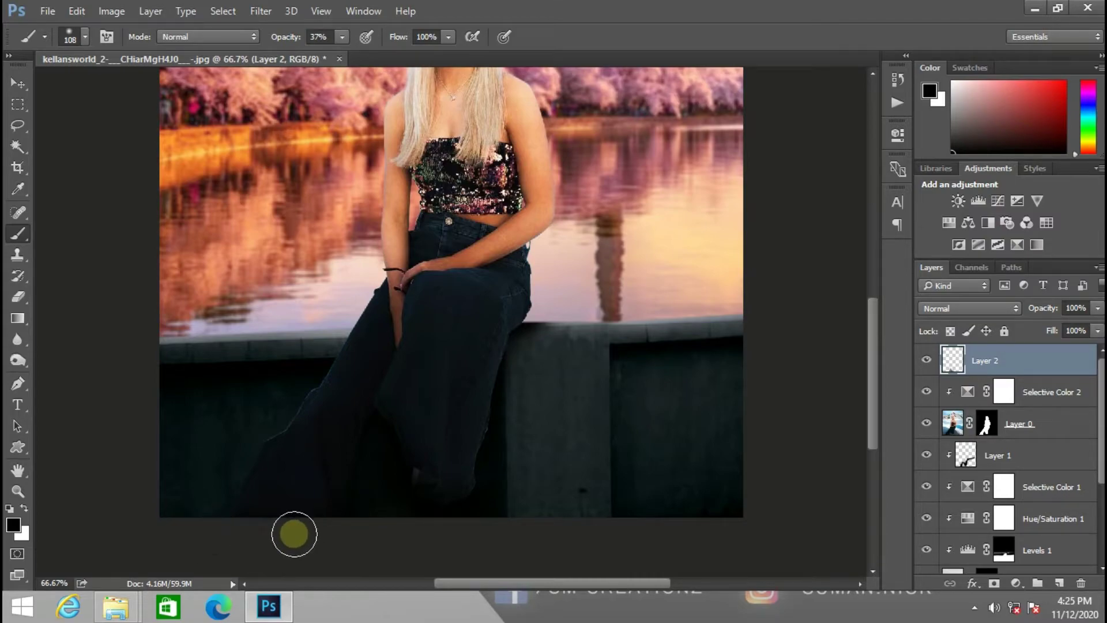
{"action": "left_click", "coordinate": [484, 494]}
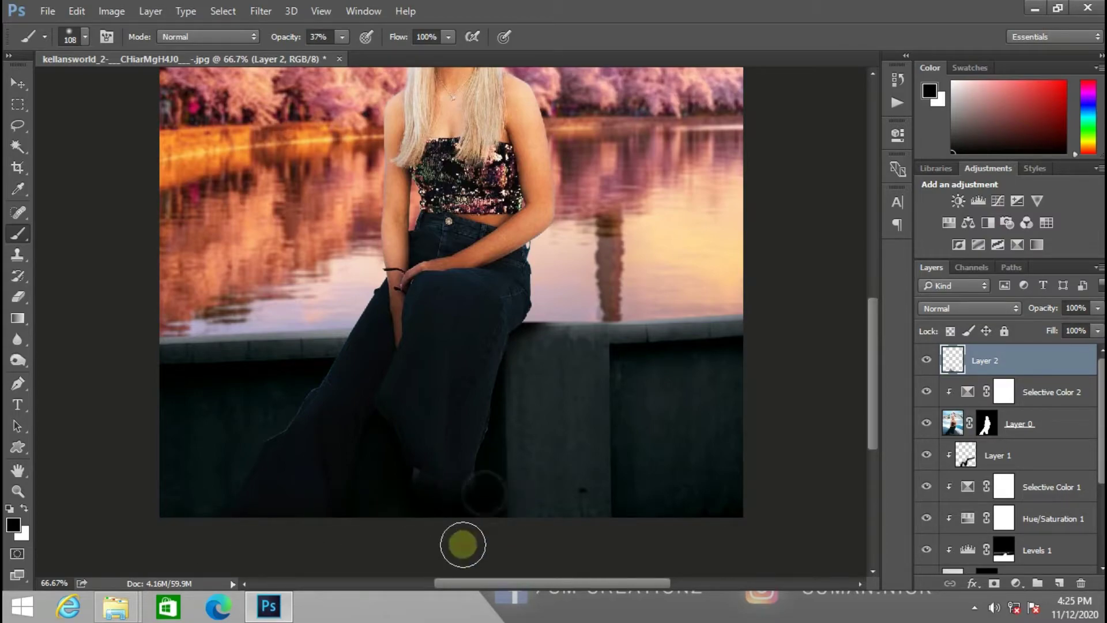
Enlarge the brush to 235 px and darken the area around the foot and trouser hems on Layer 2
{"action": "left_click", "coordinate": [78, 40]}
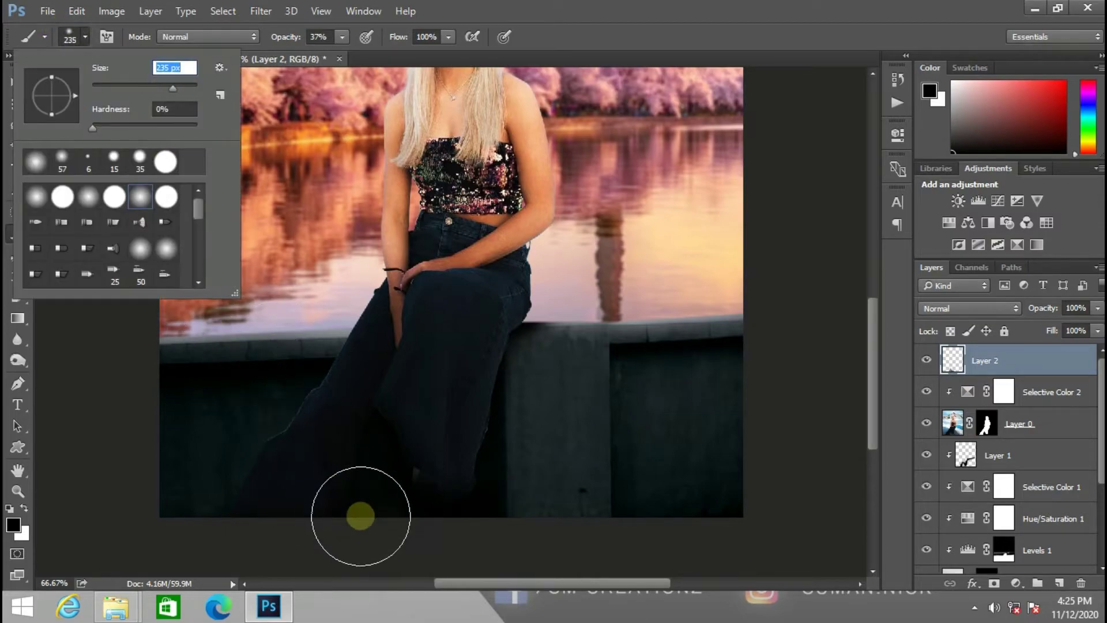
{"action": "left_click", "coordinate": [433, 533]}
{"action": "left_click", "coordinate": [389, 485]}
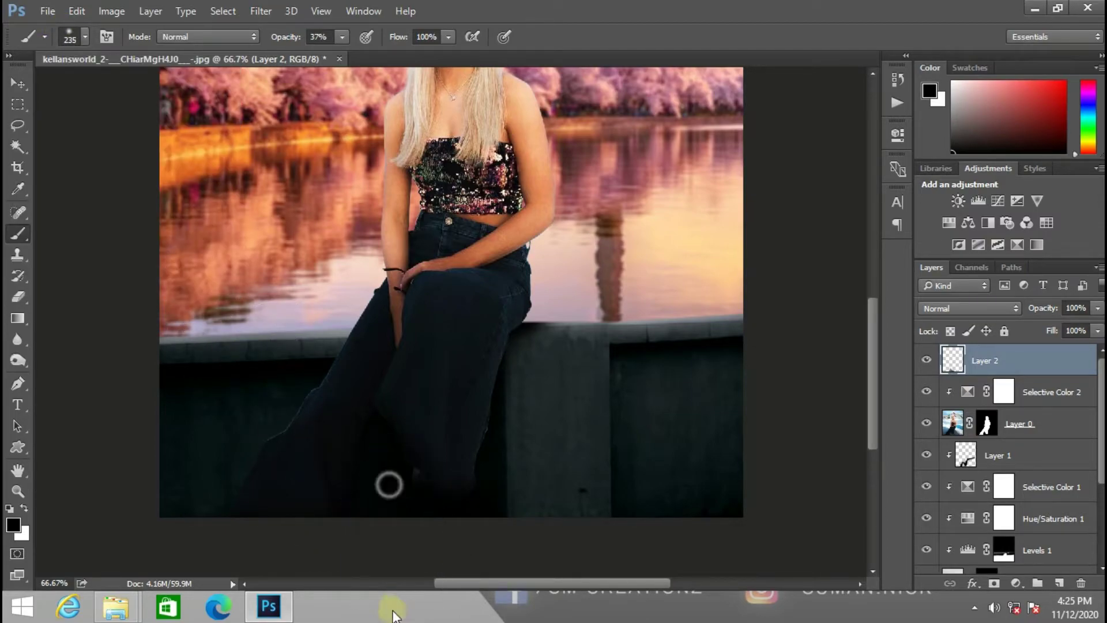
{"action": "left_click", "coordinate": [376, 467]}
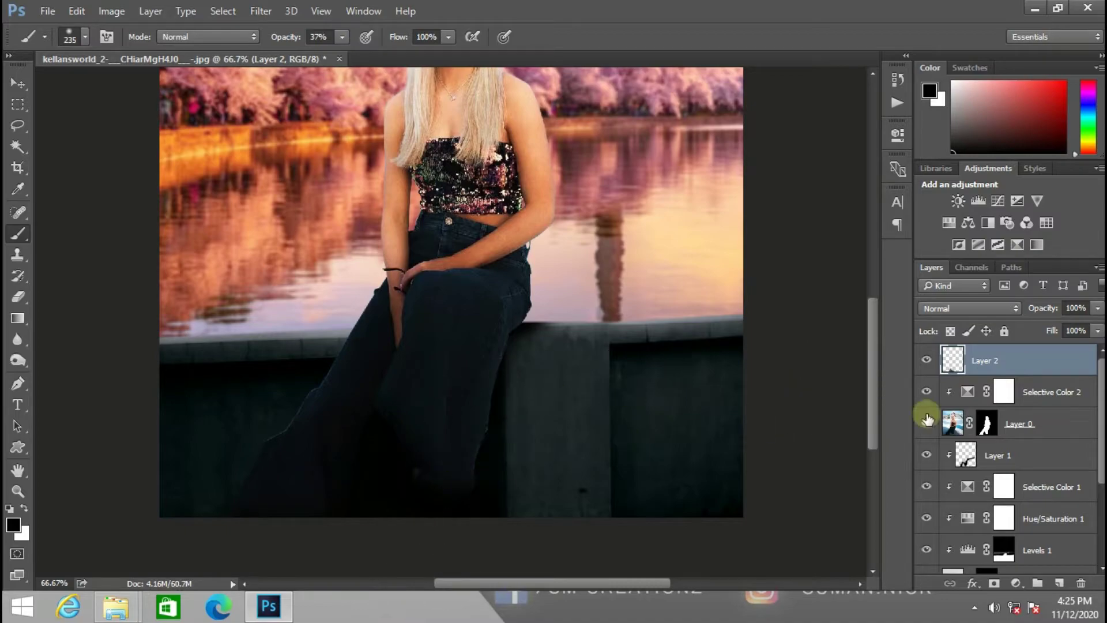
Lower Layer 2's opacity to 61% and soften its painted shadow with a Gaussian Blur
{"action": "left_click_drag", "start_coordinate": [1024, 333], "coordinate": [1018, 331]}
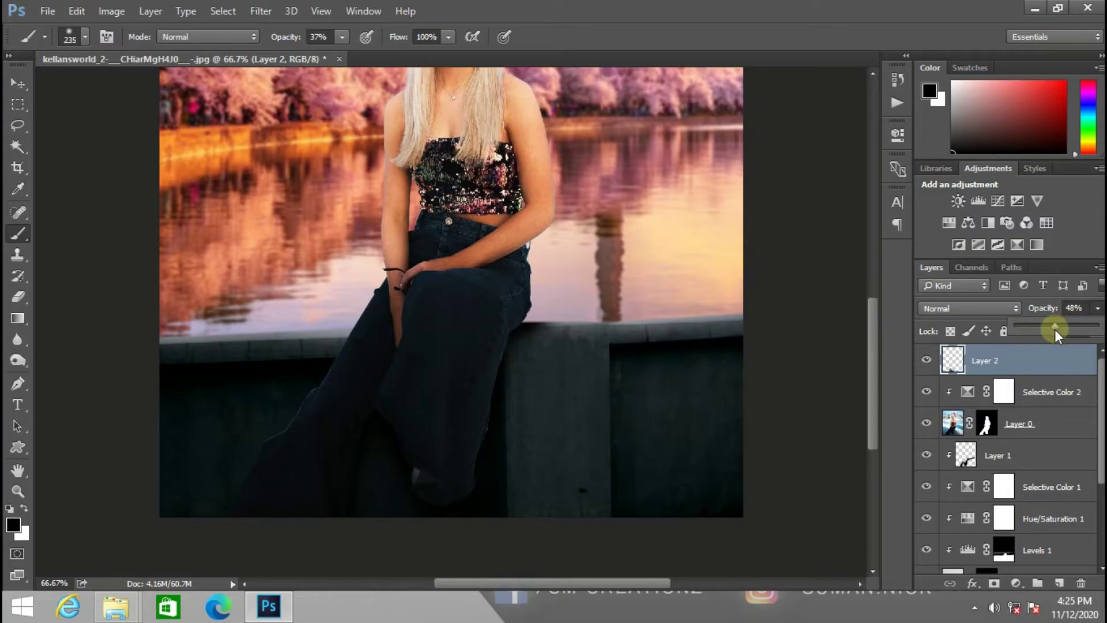
{"action": "left_click", "coordinate": [260, 11]}
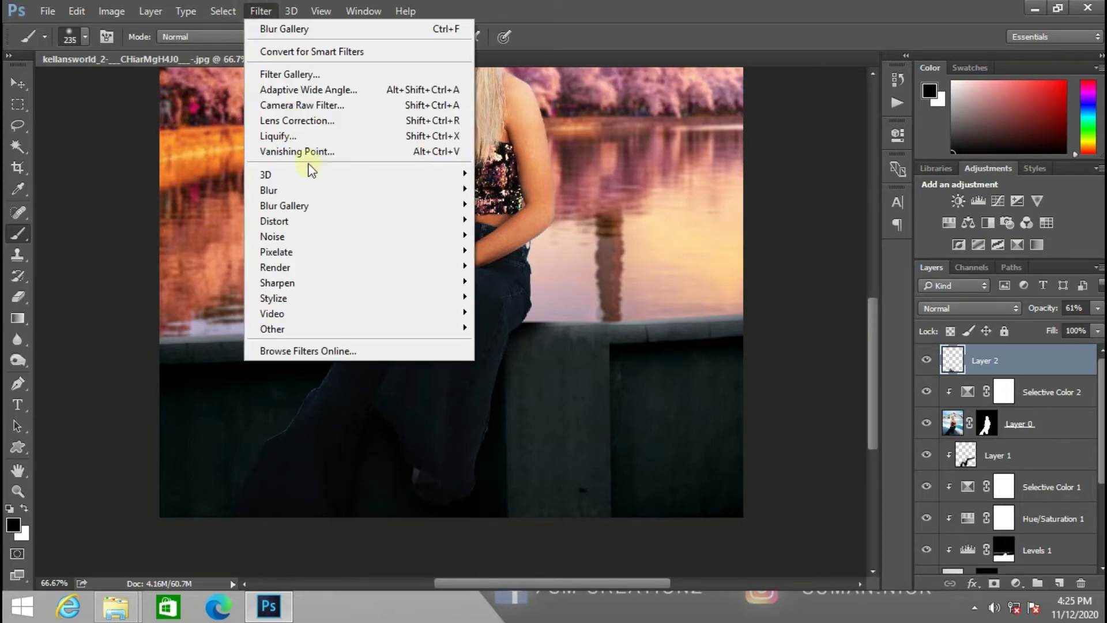
{"action": "mouse_move", "coordinate": [323, 190]}
{"action": "left_click", "coordinate": [514, 251]}
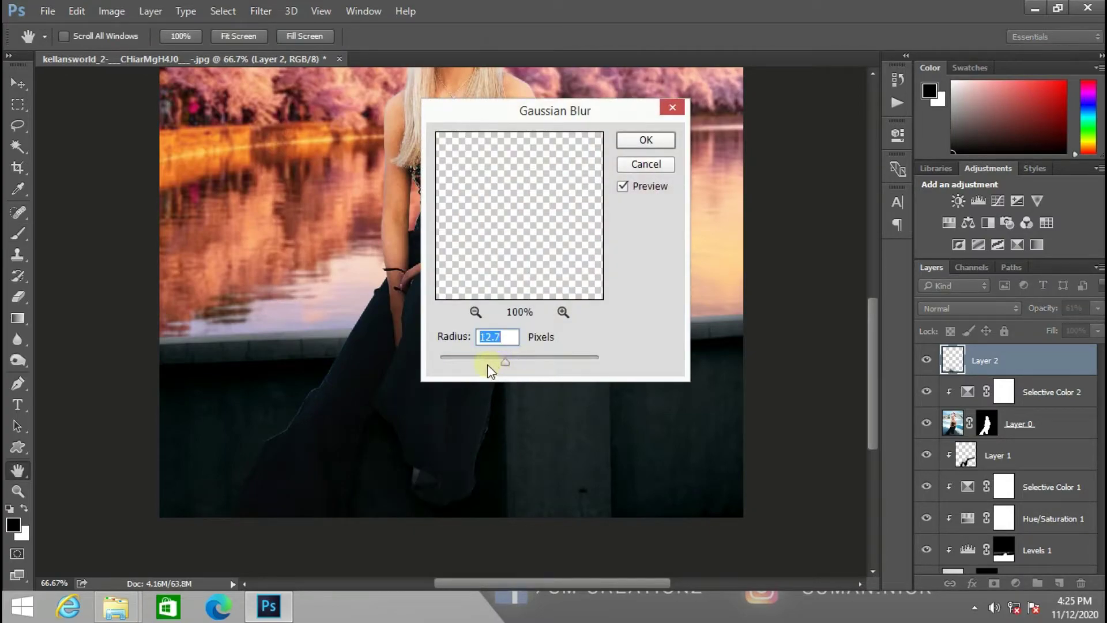
{"action": "left_click", "coordinate": [654, 141]}
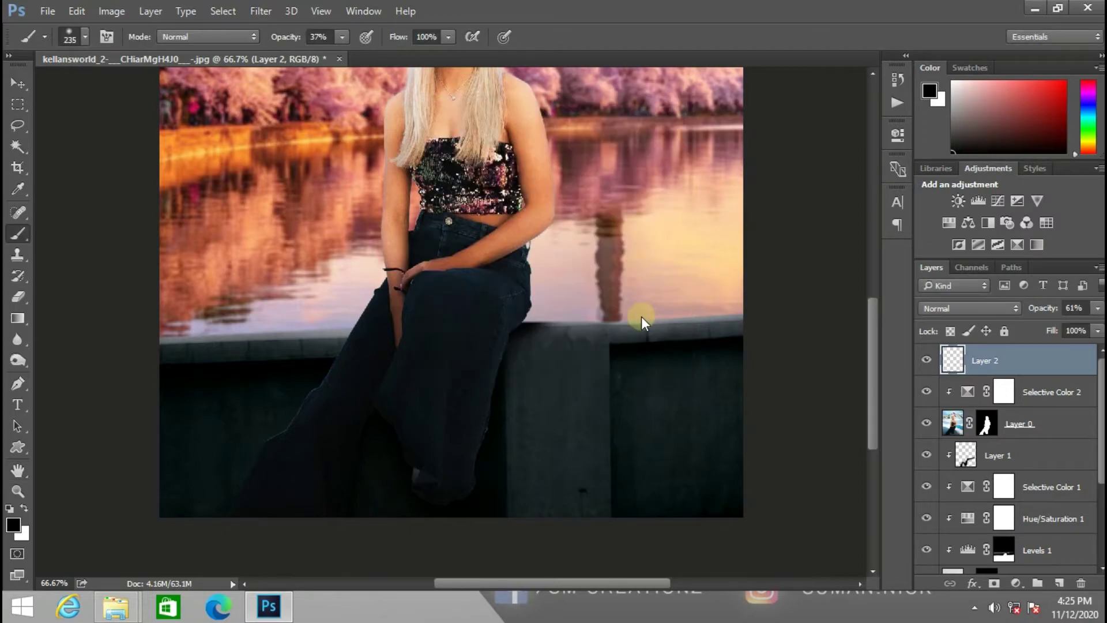
Set the opacity of the blurred shadow on Layer 2 to 76%
{"action": "scroll", "coordinate": [641, 316], "scroll_direction": "up", "scroll_amount": 1}
{"action": "left_click", "coordinate": [933, 362]}
{"action": "left_click", "coordinate": [1096, 310]}
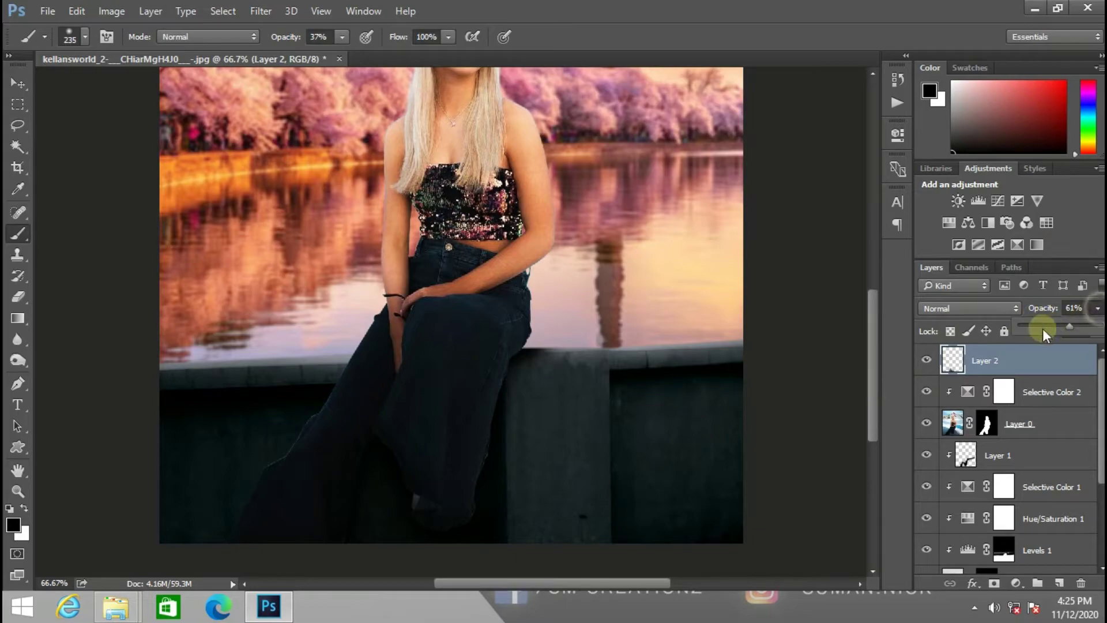
{"action": "left_click_drag", "start_coordinate": [1020, 327], "coordinate": [1040, 326]}
{"action": "left_click_drag", "start_coordinate": [1076, 330], "coordinate": [1081, 330]}
Examine the whole composite at reduced size to judge the shadow around the woman's legs
{"action": "key", "text": "ctrl+minus"}
{"action": "key", "text": "ctrl+minus"}
{"action": "key", "text": "ctrl+minus"}
{"action": "key", "text": "ctrl+minus"}
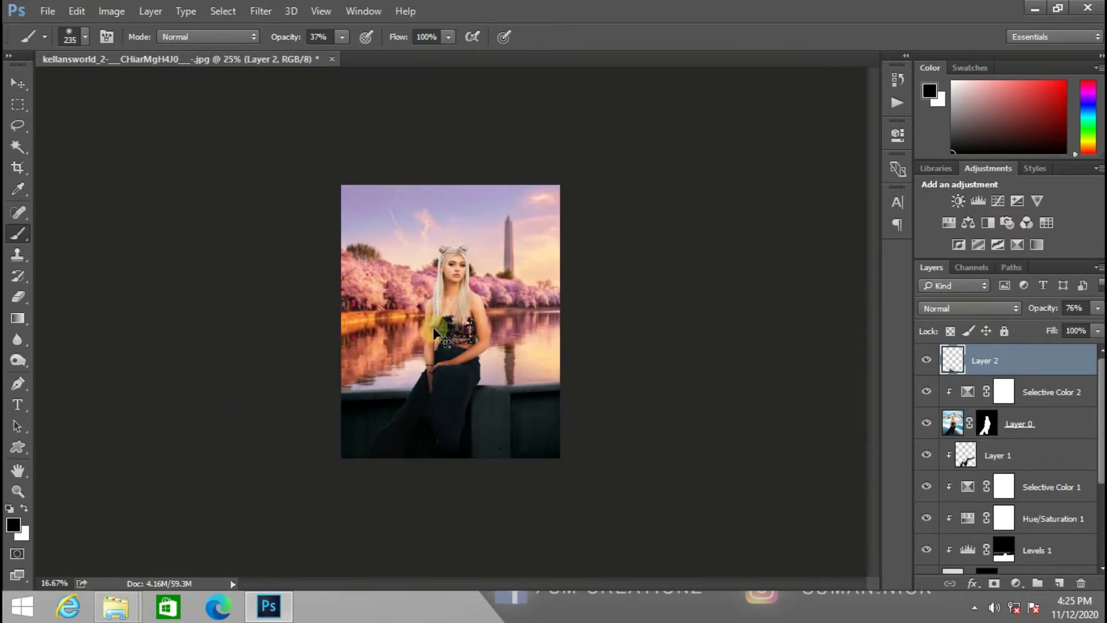
{"action": "key", "text": "ctrl+plus"}
{"action": "key", "text": "ctrl+plus"}
{"action": "key", "text": "ctrl+plus"}
{"action": "key", "text": "ctrl+plus"}
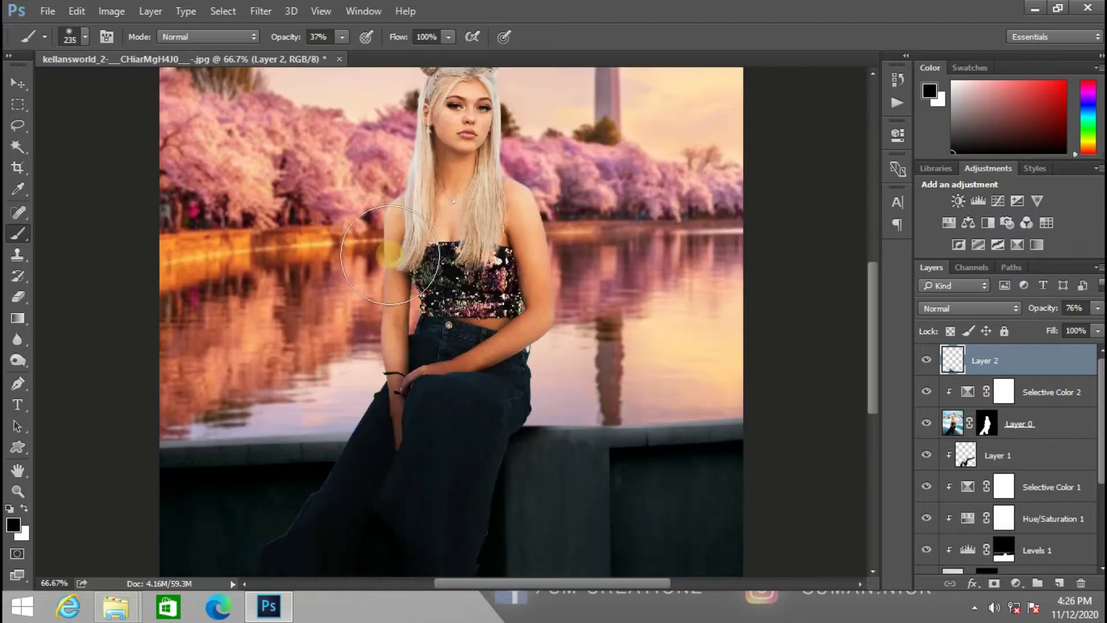
Set Layer 1's opacity to 52% to lighten the shadow on the wall
{"action": "scroll", "coordinate": [617, 440], "scroll_direction": "down", "scroll_amount": 3}
{"action": "left_click_drag", "start_coordinate": [1020, 332], "coordinate": [1067, 329]}
{"action": "left_click", "coordinate": [1020, 449]}
{"action": "left_click", "coordinate": [1020, 450]}
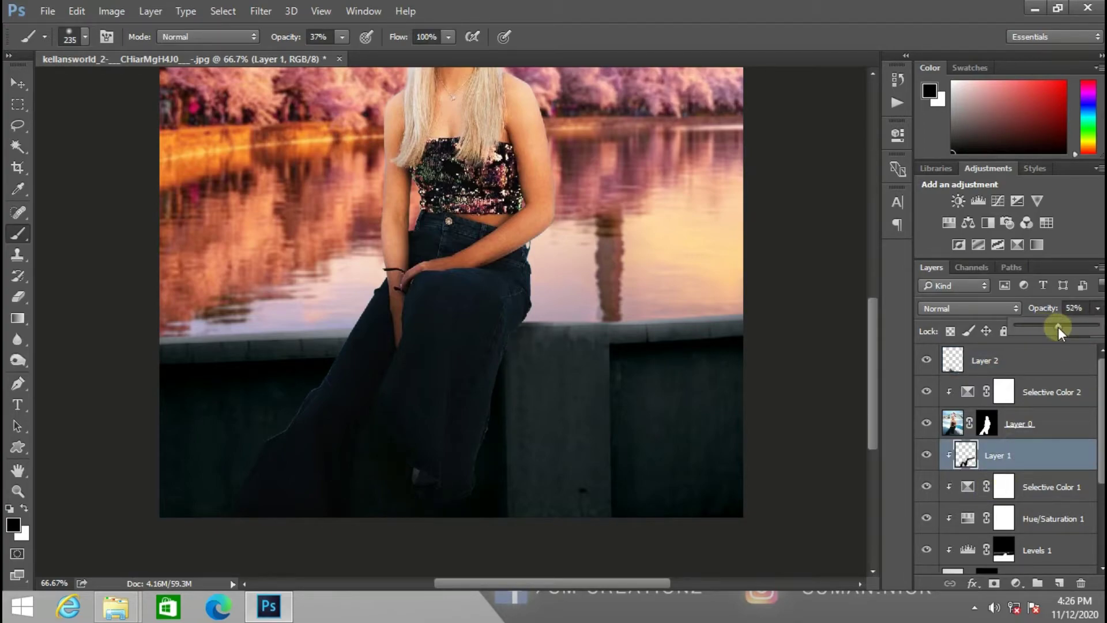
{"action": "scroll", "coordinate": [546, 397], "scroll_direction": "up", "scroll_amount": 1}
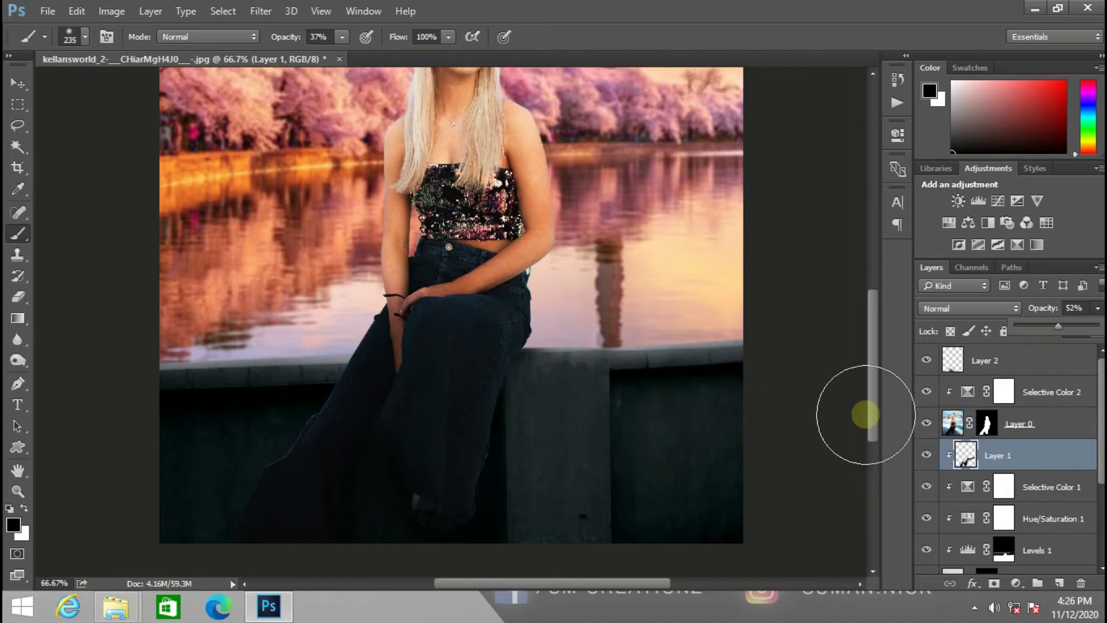
Raise Layer 2's opacity to 97% and erase its shadow over the front trouser leg with a soft 148 px eraser
{"action": "left_click", "coordinate": [1046, 372]}
{"action": "mouse_move", "coordinate": [1081, 327]}
{"action": "left_mouse_down"}
{"action": "mouse_move", "coordinate": [1103, 327]}
{"action": "mouse_move", "coordinate": [1061, 340]}
{"action": "left_mouse_up"}
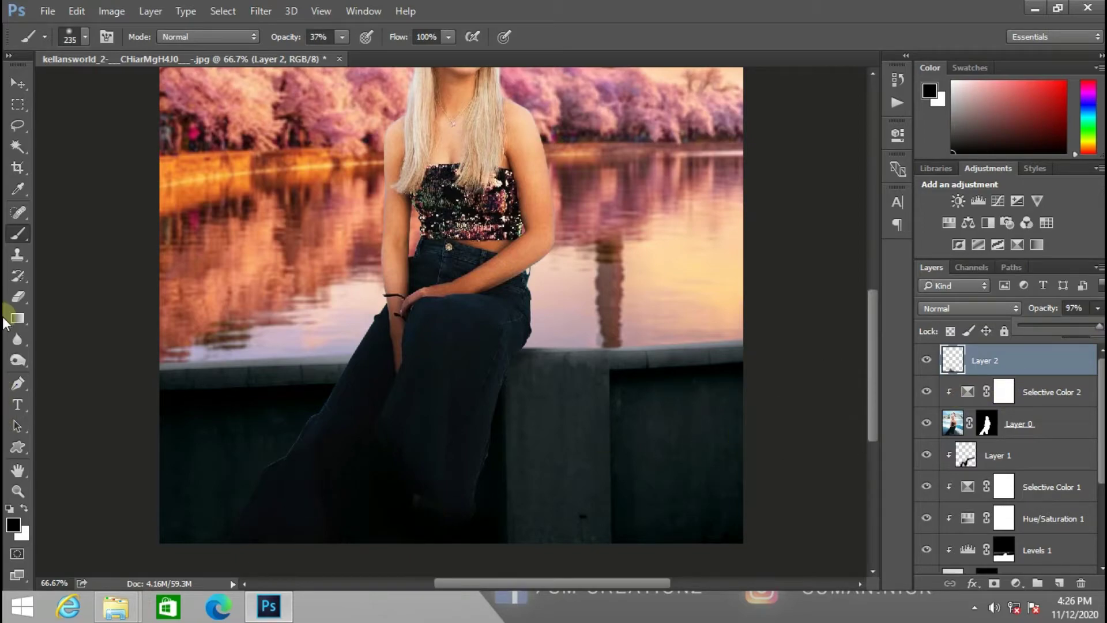
{"action": "left_click", "coordinate": [25, 304]}
{"action": "left_click", "coordinate": [85, 36]}
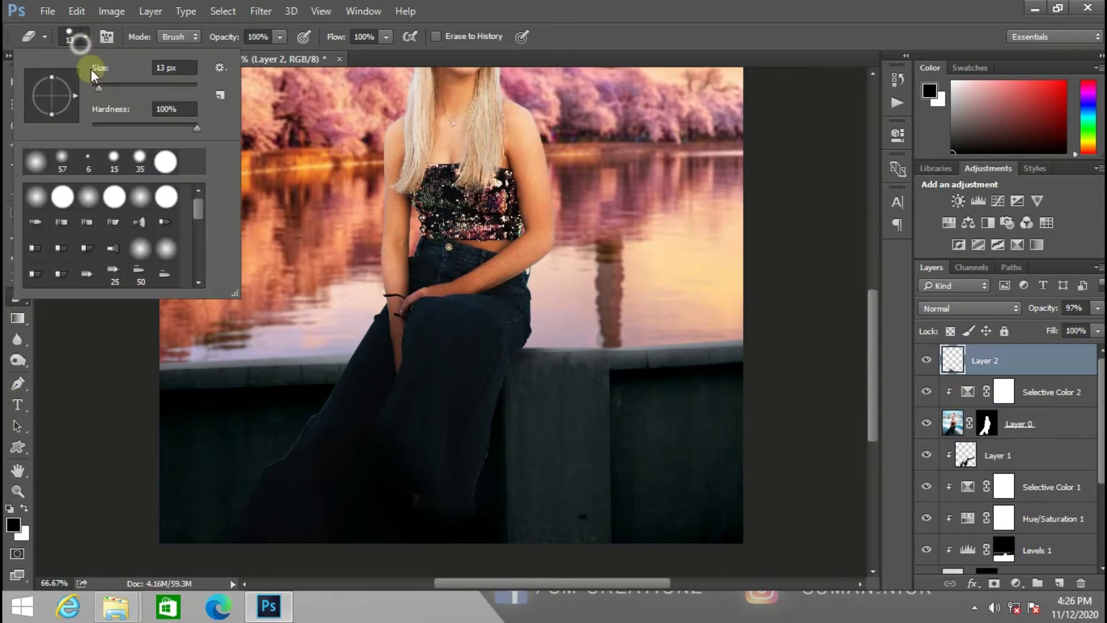
{"action": "left_click", "coordinate": [157, 86]}
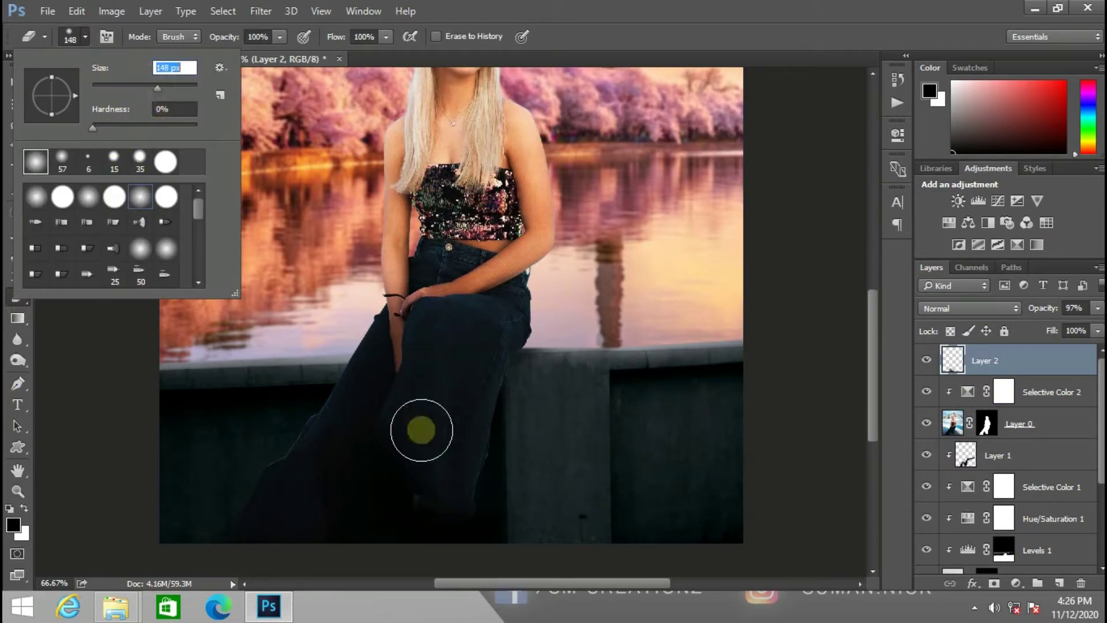
{"action": "left_click", "coordinate": [447, 480]}
{"action": "left_click", "coordinate": [447, 496]}
{"action": "left_click", "coordinate": [427, 452]}
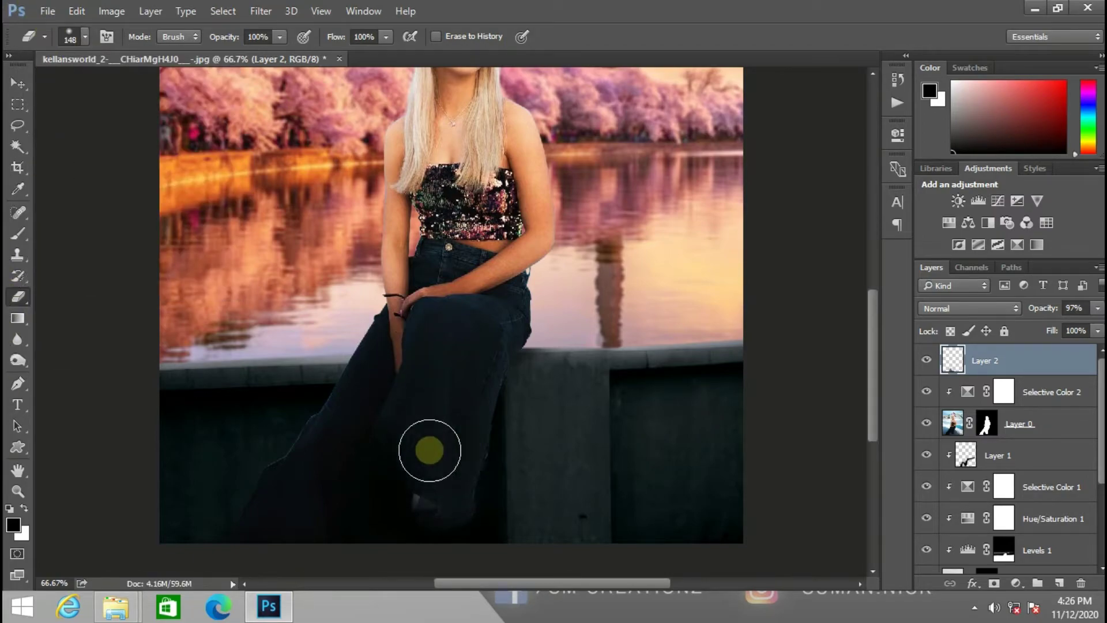
Make white the foreground color and undo the last eraser stroke on Layer 2
{"action": "left_click", "coordinate": [23, 509]}
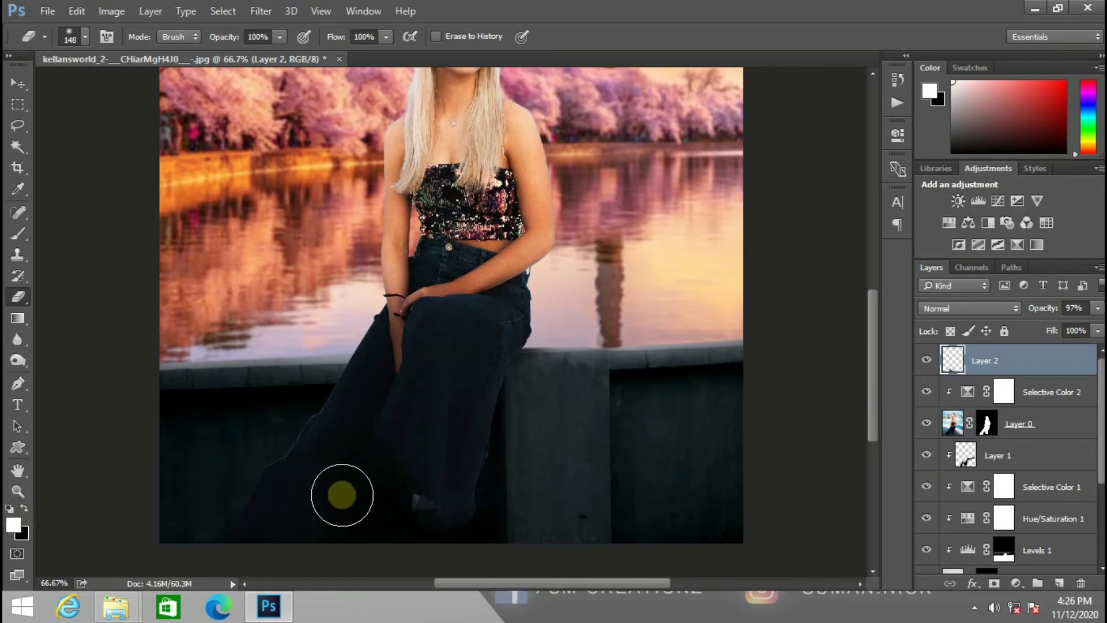
{"action": "left_click", "coordinate": [85, 12]}
{"action": "left_click", "coordinate": [127, 42]}
Erase more of Layer 2's shadow along the front trouser leg between the knee and the foot
{"action": "left_click", "coordinate": [446, 442]}
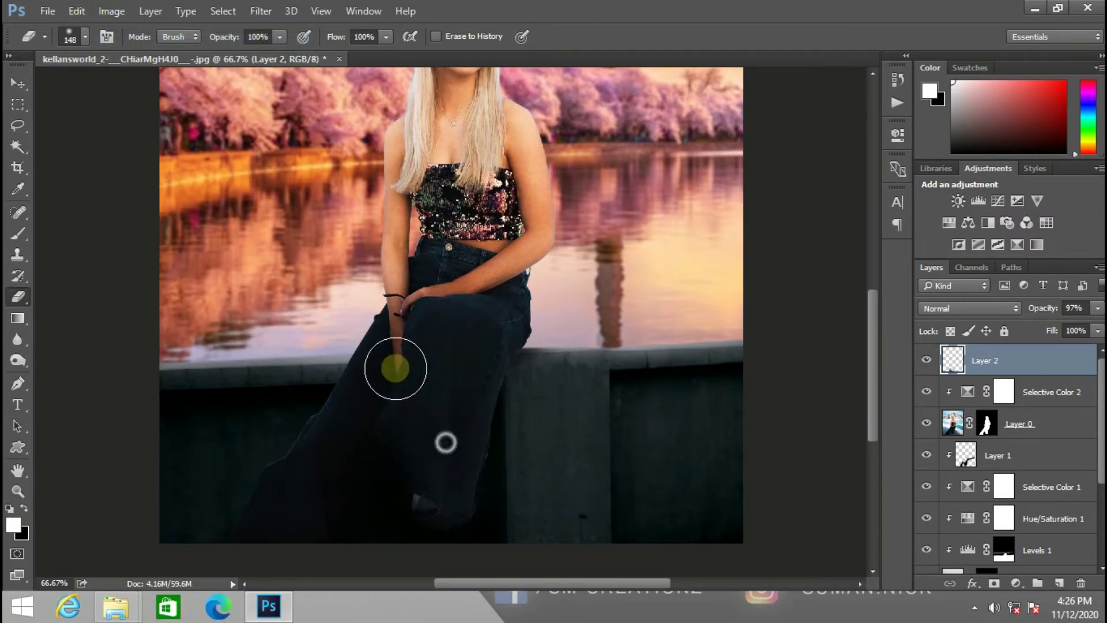
{"action": "left_click", "coordinate": [423, 428]}
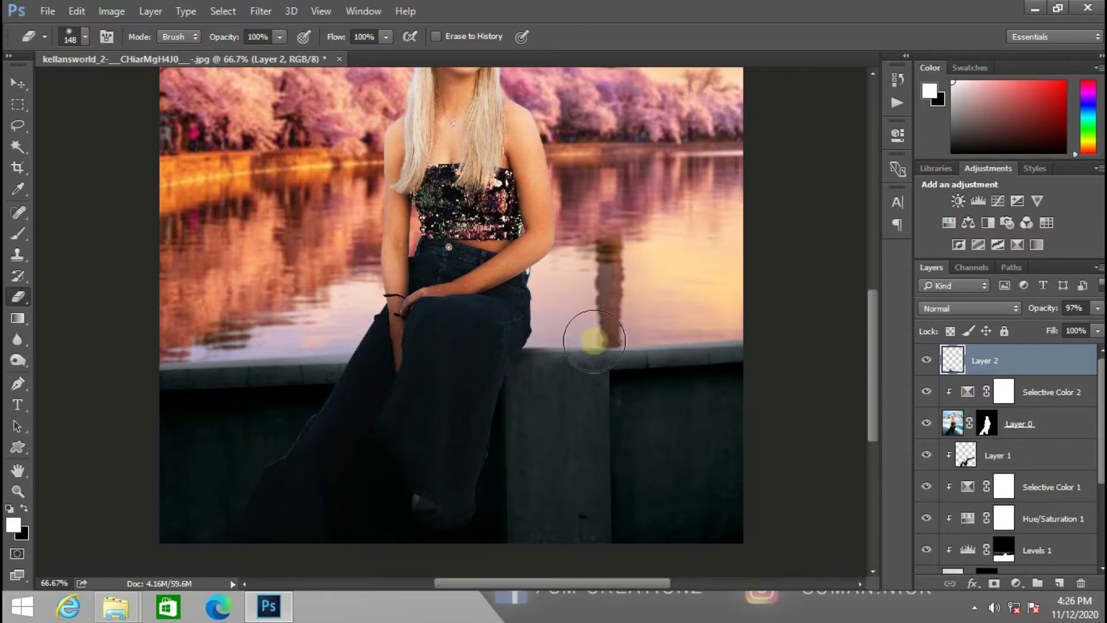
{"action": "left_click", "coordinate": [434, 448]}
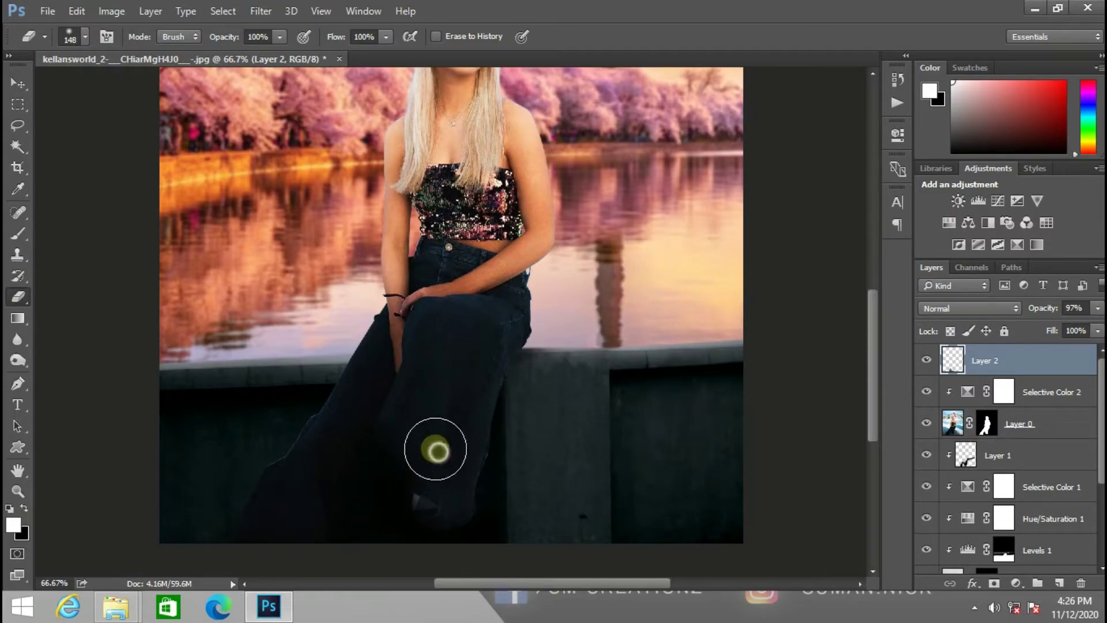
{"action": "left_click", "coordinate": [425, 450]}
{"action": "left_click", "coordinate": [416, 410]}
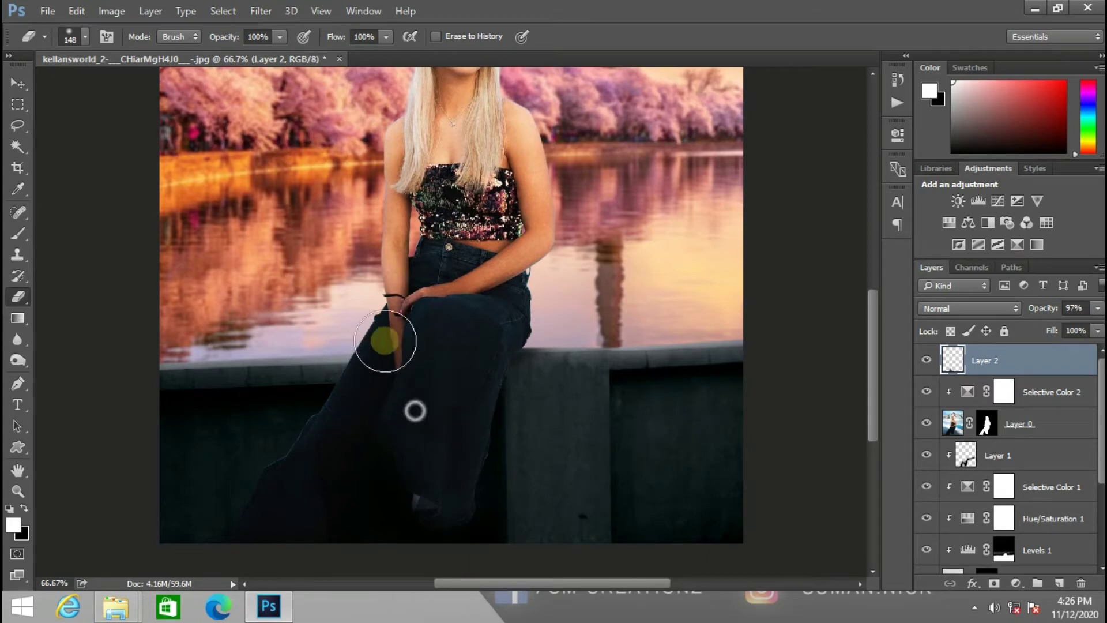
Undo the last erasing on Layer 2 and dab the eraser on the rear trouser leg instead
{"action": "scroll", "coordinate": [474, 304], "scroll_direction": "down", "scroll_amount": 2}
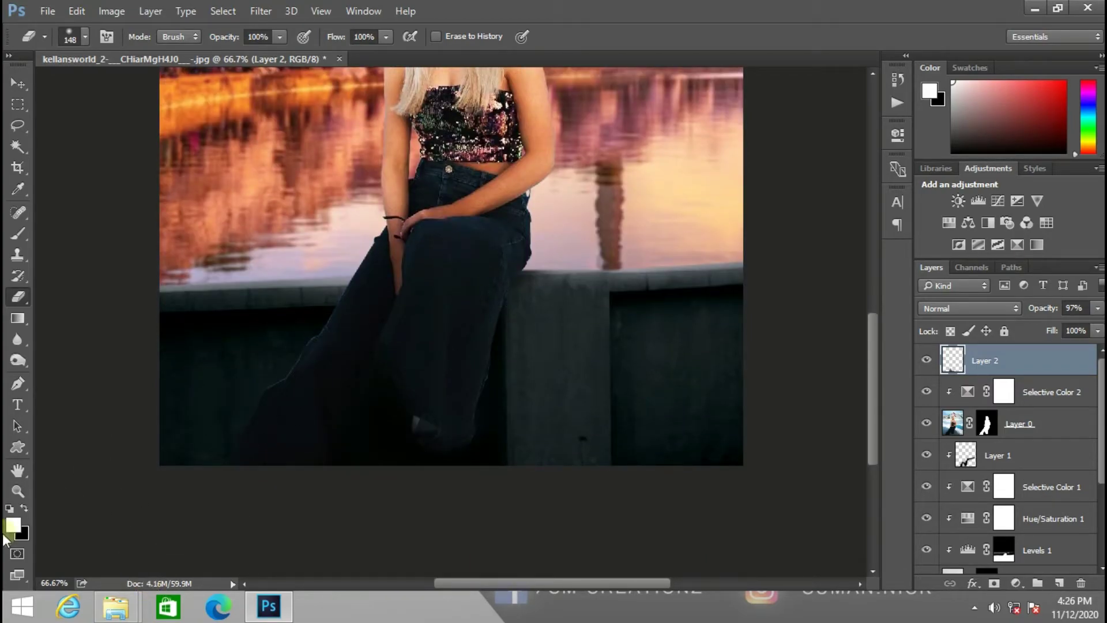
{"action": "left_click", "coordinate": [78, 12]}
{"action": "left_click", "coordinate": [113, 43]}
{"action": "left_click", "coordinate": [330, 342]}
{"action": "scroll", "coordinate": [616, 420], "scroll_direction": "up", "scroll_amount": 2}
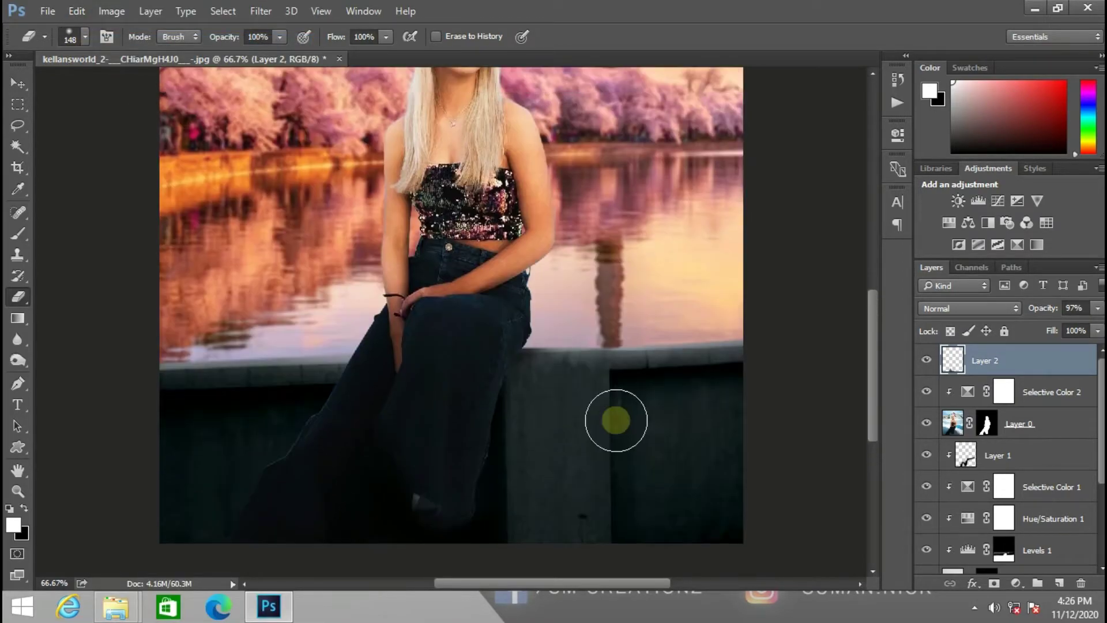
Set Layer 2's opacity to 79%
{"action": "left_click_drag", "start_coordinate": [1049, 331], "coordinate": [1066, 328]}
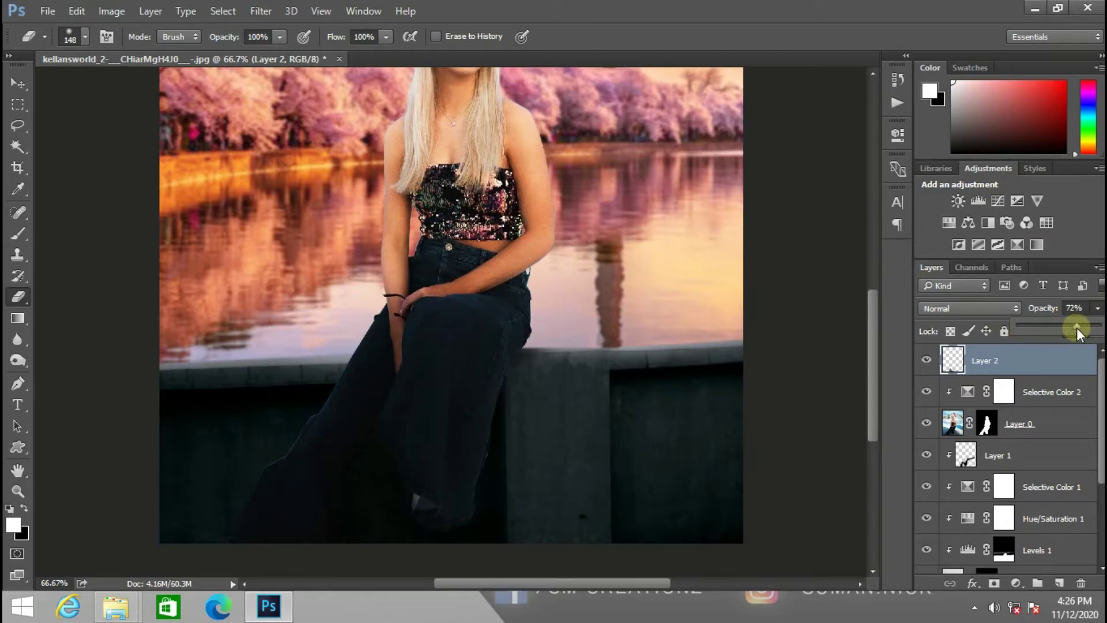
{"action": "left_click_drag", "start_coordinate": [1082, 327], "coordinate": [1101, 326]}
{"action": "left_click_drag", "start_coordinate": [1078, 325], "coordinate": [1082, 325]}
Burn the midtones of Layer 0 at 50% exposure with a 57 px brush over the lower trouser legs and foot
{"action": "left_click", "coordinate": [958, 433]}
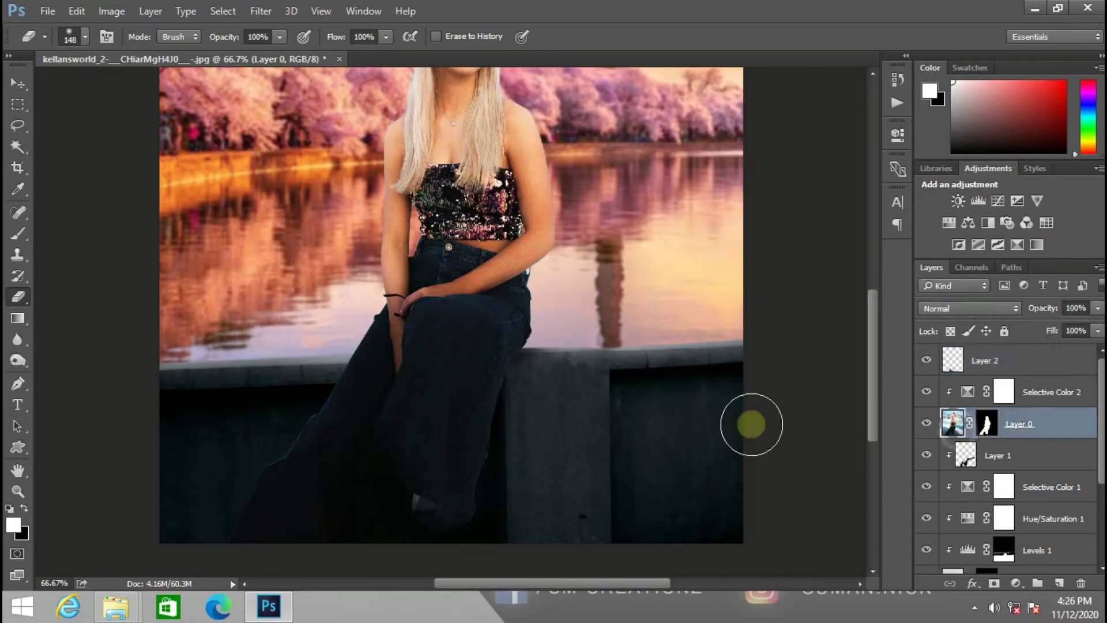
{"action": "left_click", "coordinate": [18, 358]}
{"action": "mouse_move", "coordinate": [391, 465]}
{"action": "left_mouse_down"}
{"action": "mouse_move", "coordinate": [417, 519]}
{"action": "mouse_move", "coordinate": [429, 516]}
{"action": "mouse_move", "coordinate": [390, 483]}
{"action": "mouse_move", "coordinate": [458, 535]}
{"action": "mouse_move", "coordinate": [397, 482]}
{"action": "mouse_move", "coordinate": [466, 518]}
{"action": "mouse_move", "coordinate": [423, 526]}
{"action": "mouse_move", "coordinate": [427, 544]}
{"action": "mouse_move", "coordinate": [502, 503]}
{"action": "mouse_move", "coordinate": [485, 500]}
{"action": "mouse_move", "coordinate": [494, 463]}
{"action": "left_mouse_up"}
{"action": "mouse_move", "coordinate": [506, 395]}
{"action": "left_mouse_down"}
{"action": "mouse_move", "coordinate": [497, 411]}
{"action": "mouse_move", "coordinate": [529, 329]}
{"action": "mouse_move", "coordinate": [494, 444]}
{"action": "left_mouse_up"}
{"action": "left_click_drag", "start_coordinate": [513, 373], "coordinate": [475, 507]}
{"action": "left_click_drag", "start_coordinate": [501, 435], "coordinate": [474, 536]}
{"action": "mouse_move", "coordinate": [480, 479]}
{"action": "left_mouse_down"}
{"action": "mouse_move", "coordinate": [447, 565]}
{"action": "mouse_move", "coordinate": [395, 525]}
{"action": "left_mouse_up"}
{"action": "left_click_drag", "start_coordinate": [398, 494], "coordinate": [339, 568]}
{"action": "mouse_move", "coordinate": [353, 510]}
{"action": "left_mouse_down"}
{"action": "mouse_move", "coordinate": [291, 567]}
{"action": "mouse_move", "coordinate": [248, 551]}
{"action": "left_mouse_up"}
{"action": "left_click_drag", "start_coordinate": [325, 540], "coordinate": [438, 513]}
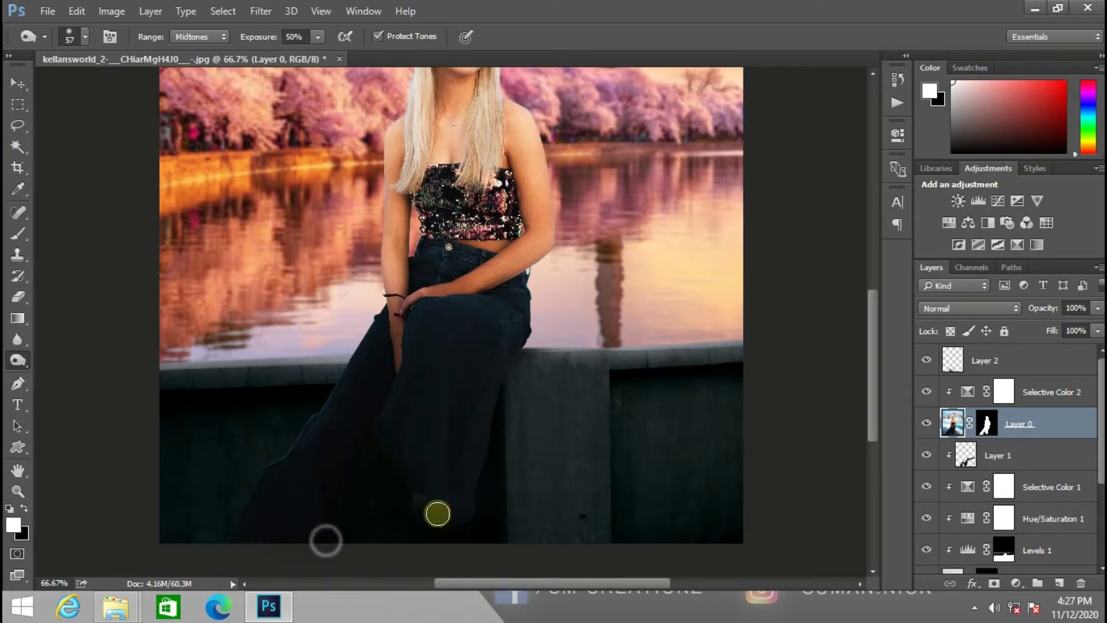
Burn the front trouser leg, its outer edge and the foot further on Layer 0
{"action": "scroll", "coordinate": [494, 446], "scroll_direction": "up", "scroll_amount": 1}
{"action": "mouse_move", "coordinate": [502, 433]}
{"action": "left_mouse_down"}
{"action": "mouse_move", "coordinate": [481, 494]}
{"action": "mouse_move", "coordinate": [497, 463]}
{"action": "mouse_move", "coordinate": [492, 447]}
{"action": "mouse_move", "coordinate": [490, 486]}
{"action": "mouse_move", "coordinate": [495, 419]}
{"action": "left_mouse_up"}
{"action": "left_click", "coordinate": [490, 486]}
{"action": "left_click_drag", "start_coordinate": [497, 442], "coordinate": [465, 564]}
{"action": "mouse_move", "coordinate": [489, 475]}
{"action": "left_mouse_down"}
{"action": "mouse_move", "coordinate": [472, 501]}
{"action": "mouse_move", "coordinate": [345, 578]}
{"action": "left_mouse_up"}
{"action": "left_click_drag", "start_coordinate": [376, 478], "coordinate": [431, 542]}
{"action": "left_click_drag", "start_coordinate": [423, 509], "coordinate": [439, 545]}
{"action": "mouse_move", "coordinate": [448, 440]}
{"action": "left_mouse_down"}
{"action": "mouse_move", "coordinate": [447, 492]}
{"action": "mouse_move", "coordinate": [428, 551]}
{"action": "left_mouse_up"}
{"action": "left_click_drag", "start_coordinate": [448, 380], "coordinate": [420, 548]}
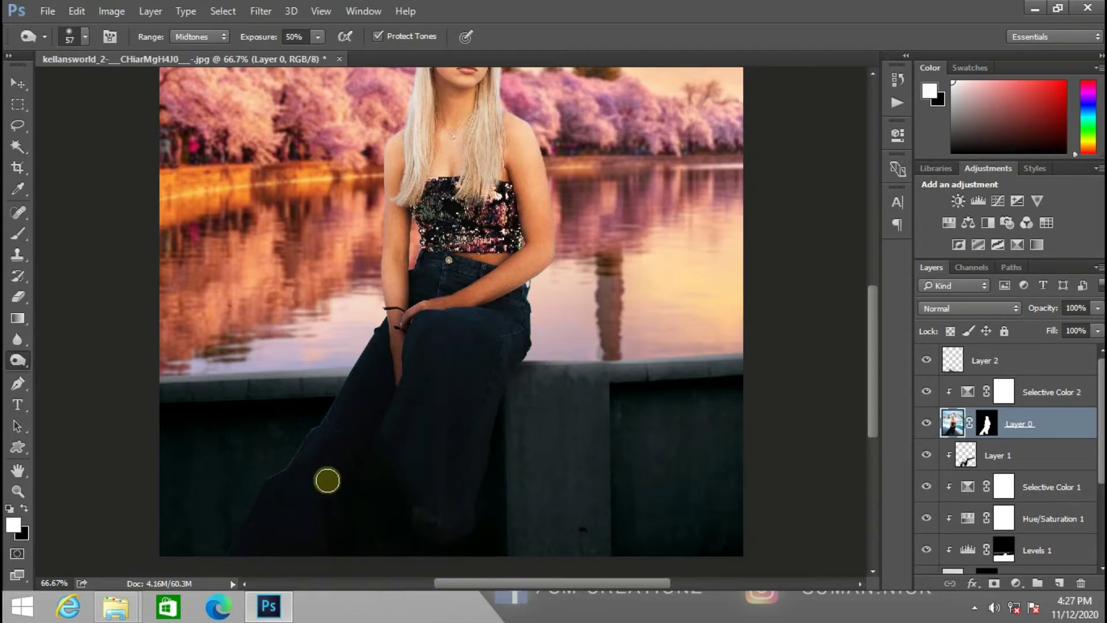
{"action": "scroll", "coordinate": [391, 462], "scroll_direction": "up", "scroll_amount": 5}
{"action": "scroll", "coordinate": [396, 464], "scroll_direction": "down", "scroll_amount": 5}
{"action": "scroll", "coordinate": [398, 464], "scroll_direction": "up", "scroll_amount": 4}
{"action": "scroll", "coordinate": [397, 464], "scroll_direction": "down", "scroll_amount": 2}
{"action": "scroll", "coordinate": [398, 464], "scroll_direction": "down", "scroll_amount": 3}
{"action": "scroll", "coordinate": [397, 464], "scroll_direction": "up", "scroll_amount": 3}
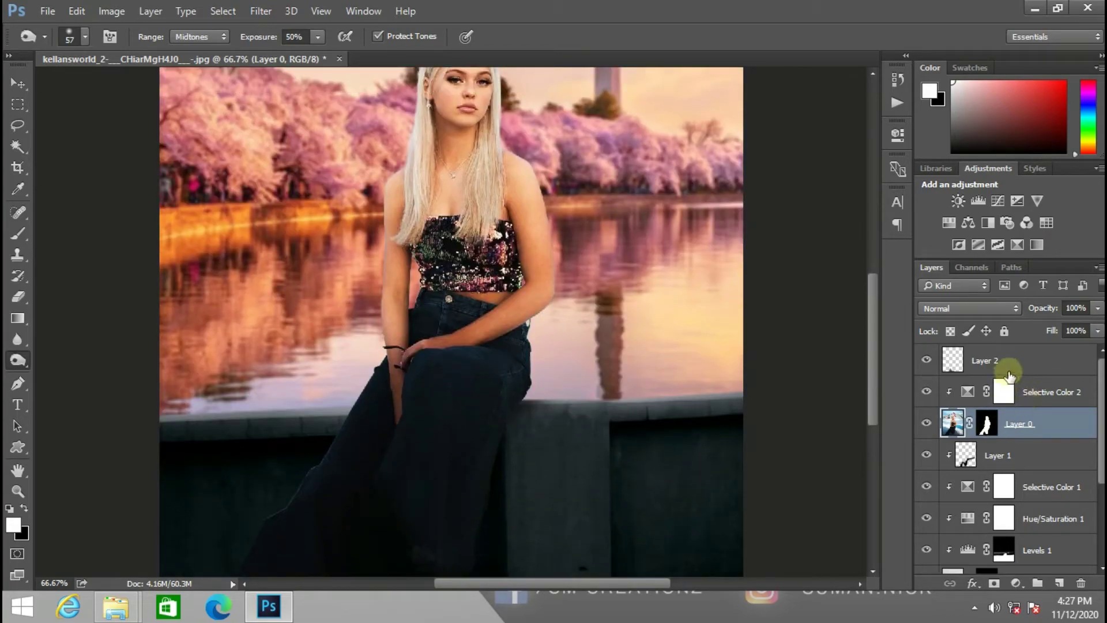
Add a Hue/Saturation adjustment above Selective Color 2 with Colorize on, tuned to a very light yellow tint
{"action": "left_click", "coordinate": [1017, 363]}
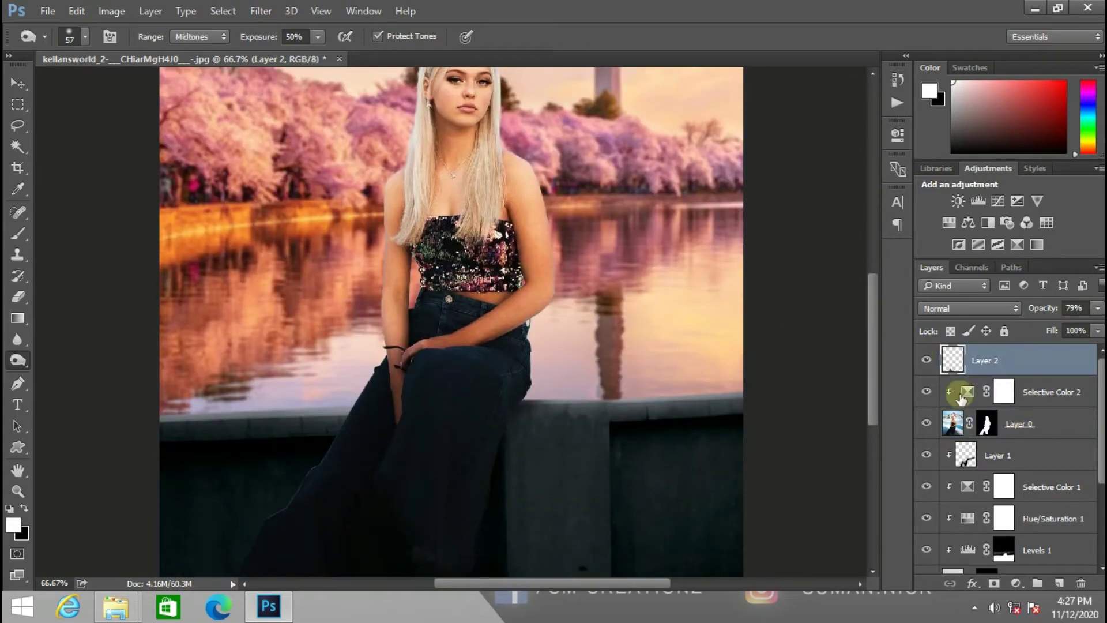
{"action": "left_click", "coordinate": [1030, 392]}
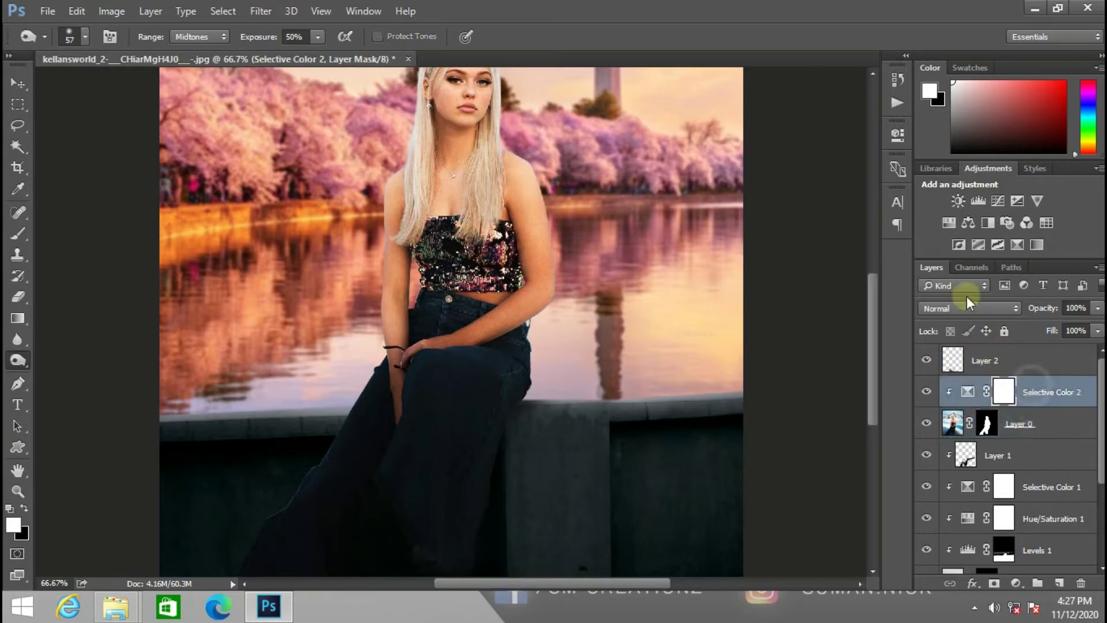
{"action": "left_click", "coordinate": [949, 223]}
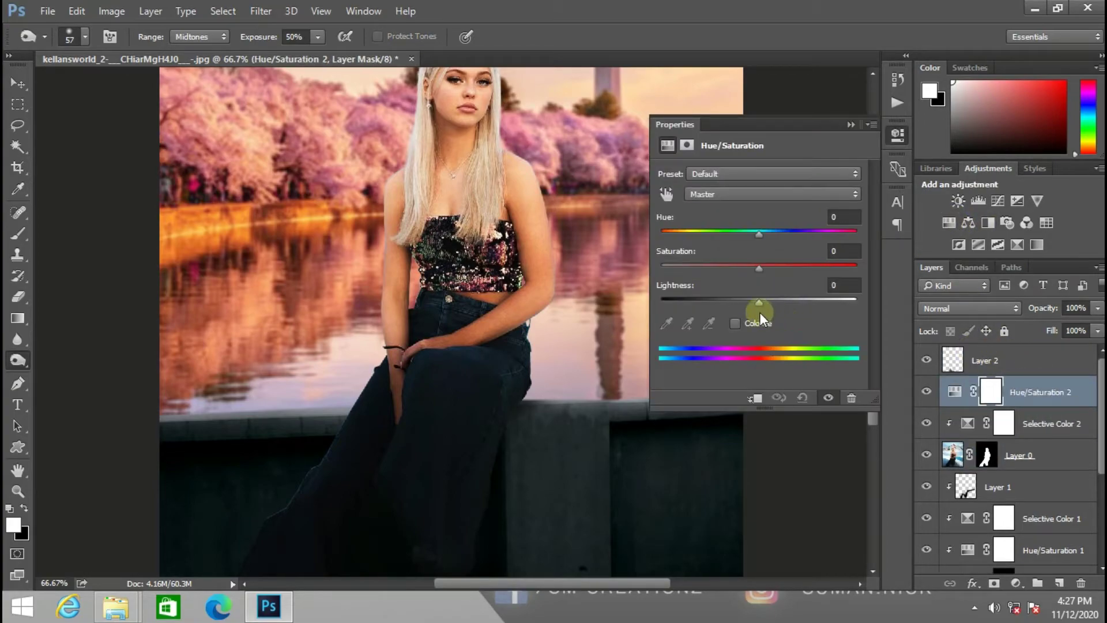
{"action": "left_click", "coordinate": [734, 323]}
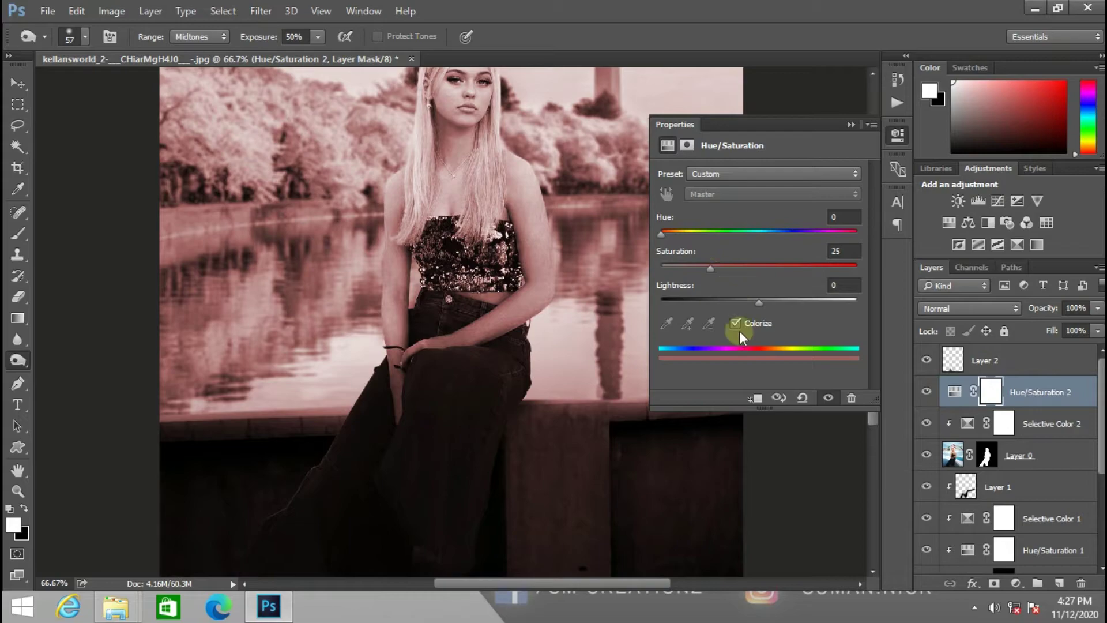
{"action": "left_click_drag", "start_coordinate": [727, 300], "coordinate": [835, 305]}
{"action": "left_click_drag", "start_coordinate": [673, 234], "coordinate": [771, 268]}
{"action": "left_click_drag", "start_coordinate": [730, 234], "coordinate": [687, 232]}
{"action": "left_click", "coordinate": [851, 124]}
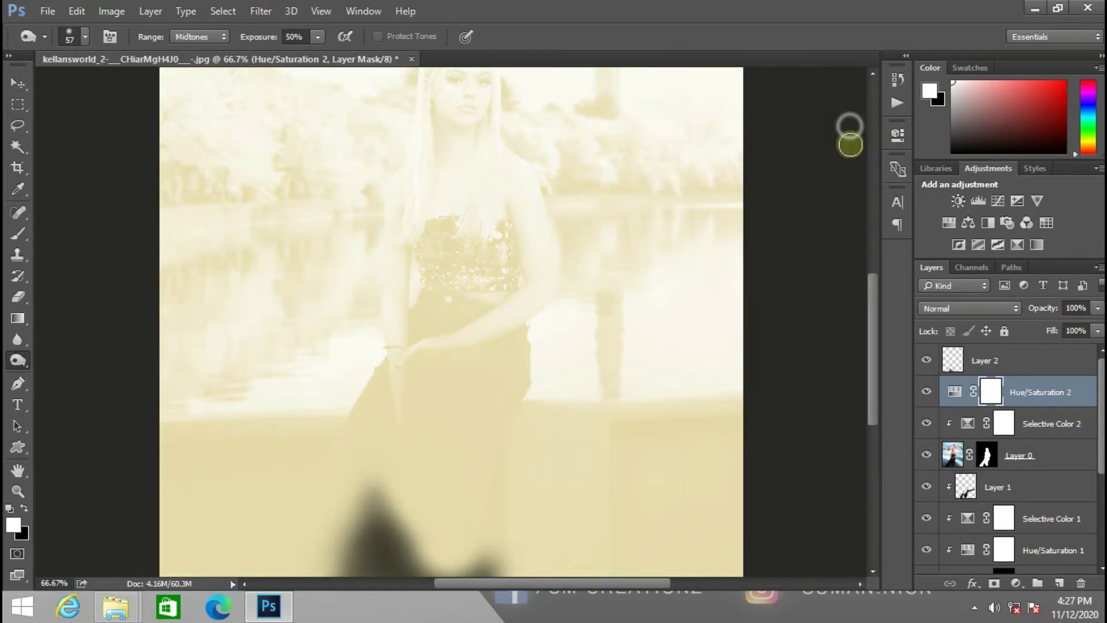
Invert the Hue/Saturation 2 mask to black and clip the adjustment to the woman's layer
{"action": "key", "text": "ctrl+i"}
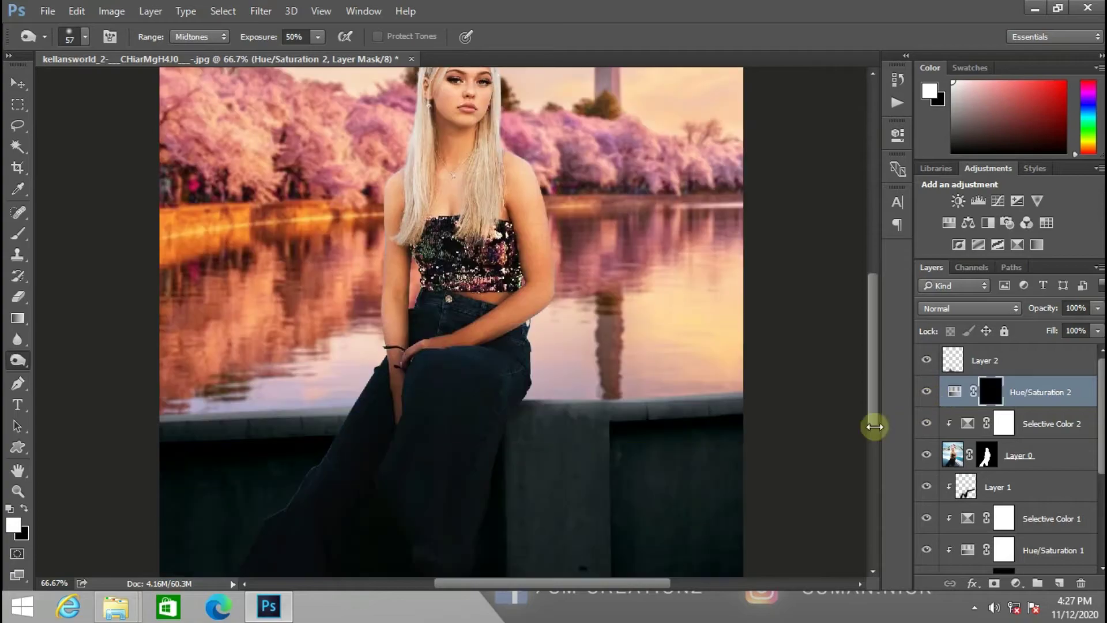
{"action": "left_click", "coordinate": [12, 235]}
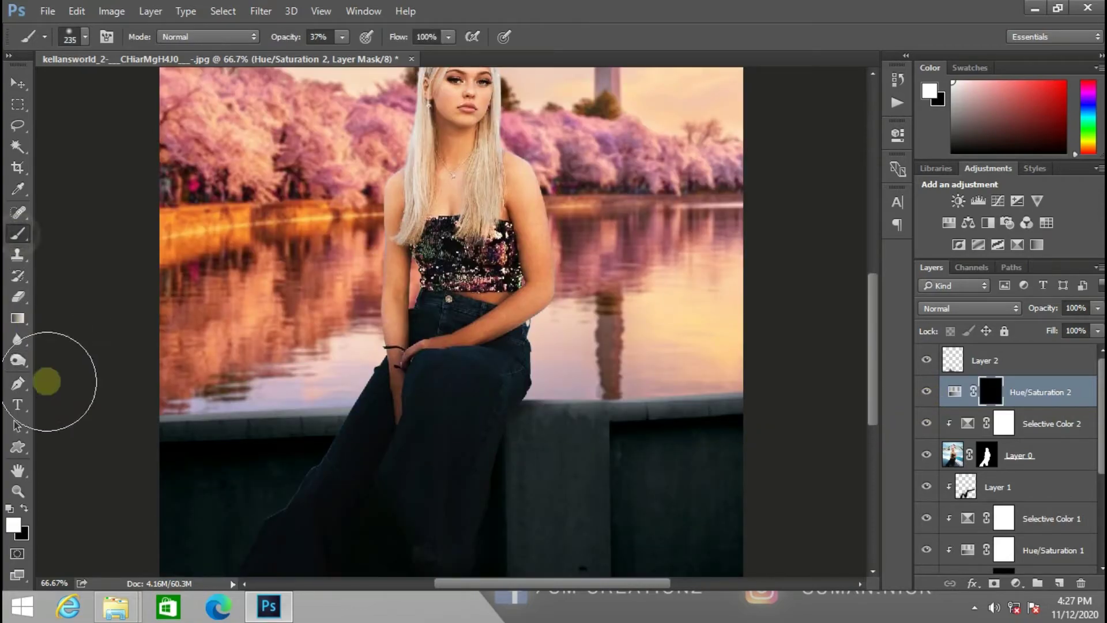
{"action": "left_click", "coordinate": [71, 34]}
{"action": "left_click", "coordinate": [99, 86]}
{"action": "left_click", "coordinate": [959, 381]}
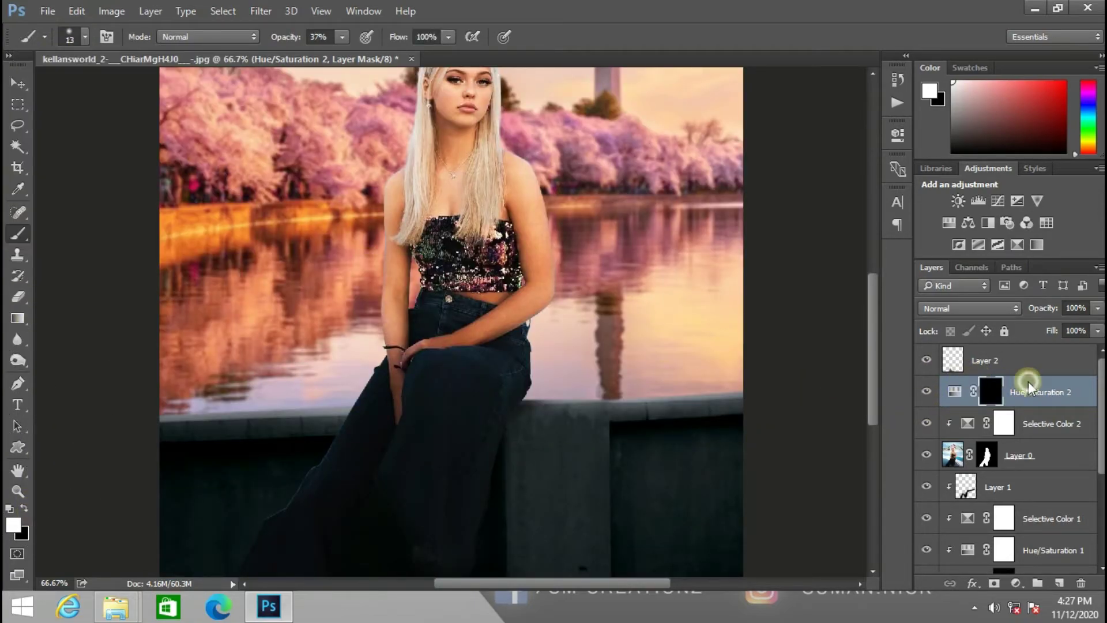
{"action": "right_click", "coordinate": [944, 385]}
{"action": "left_click", "coordinate": [755, 357]}
Paint white on the Hue/Saturation 2 mask along the outer edge of the woman's right arm with a 55 px brush at 37% opacity
{"action": "scroll", "coordinate": [359, 276], "scroll_direction": "up", "scroll_amount": 3}
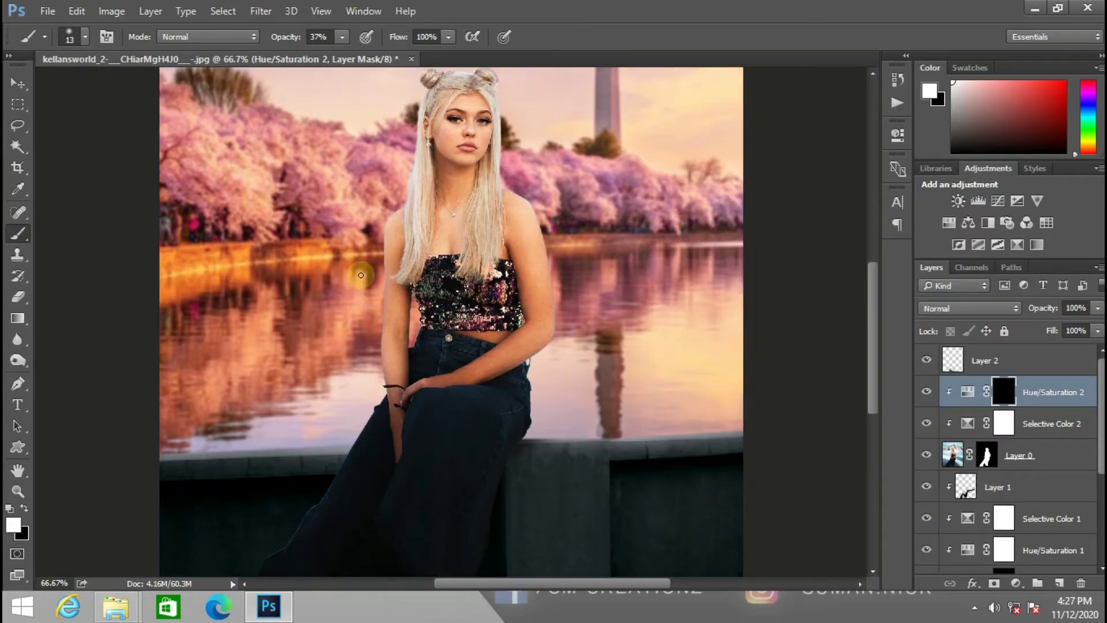
{"action": "key", "text": "ctrl+plus"}
{"action": "key", "text": "ctrl+plus"}
{"action": "scroll", "coordinate": [351, 268], "scroll_direction": "up", "scroll_amount": 5}
{"action": "left_click", "coordinate": [76, 42]}
{"action": "left_click", "coordinate": [121, 87]}
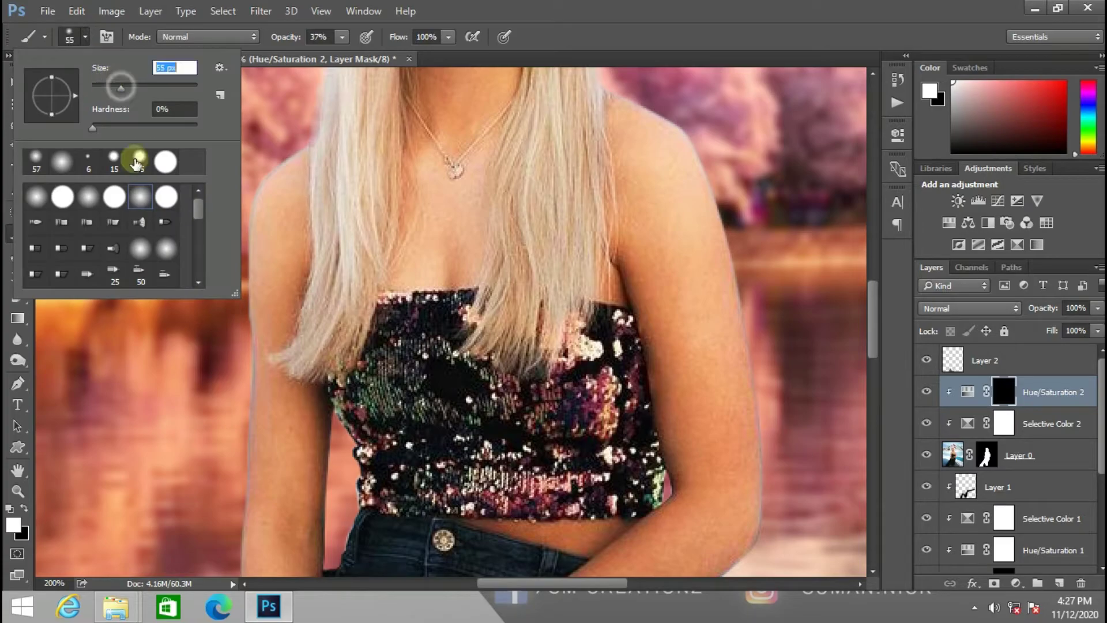
{"action": "left_click", "coordinate": [199, 404]}
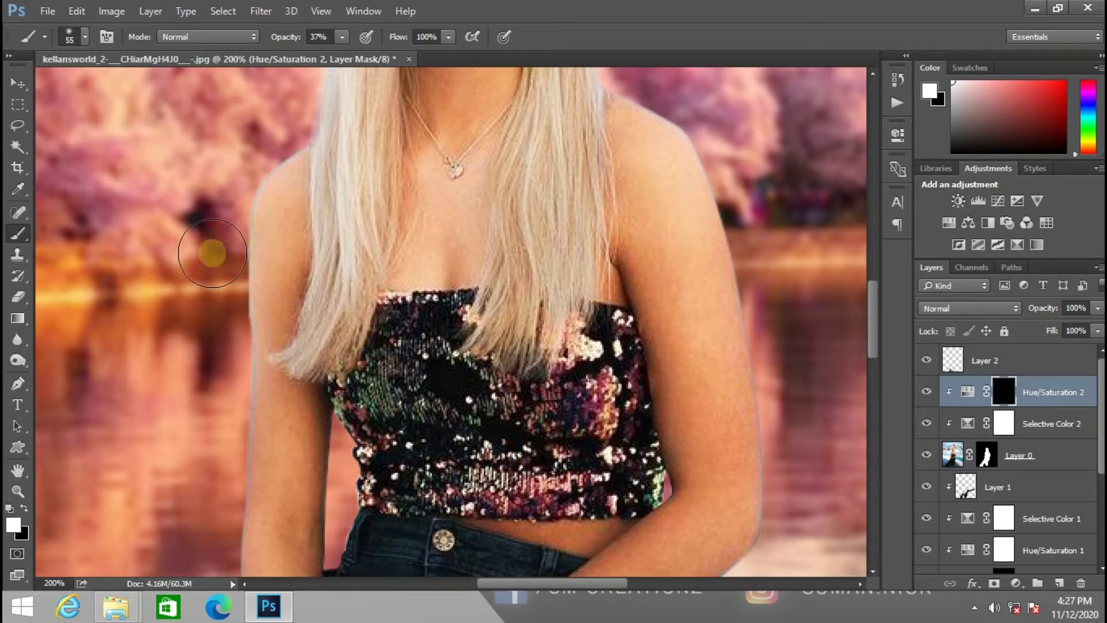
{"action": "left_click_drag", "start_coordinate": [226, 371], "coordinate": [219, 441]}
{"action": "scroll", "coordinate": [209, 496], "scroll_direction": "down", "scroll_amount": 3}
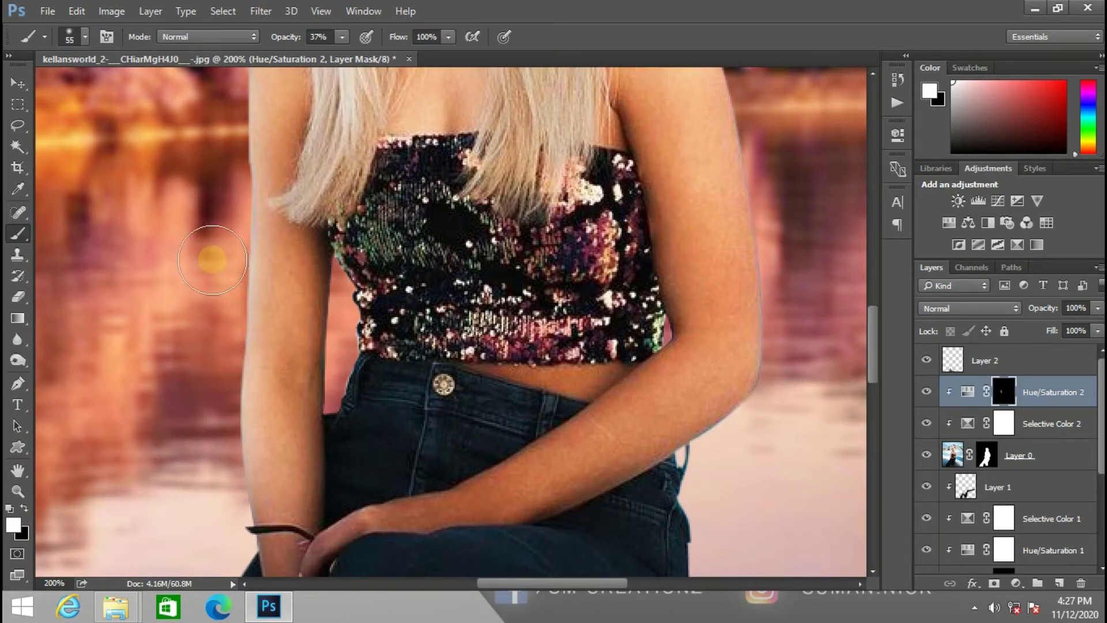
Raise the brush opacity to 100% and paint the light tint along the woman's right shoulder and the hair on that side
{"action": "scroll", "coordinate": [213, 340], "scroll_direction": "up", "scroll_amount": 5}
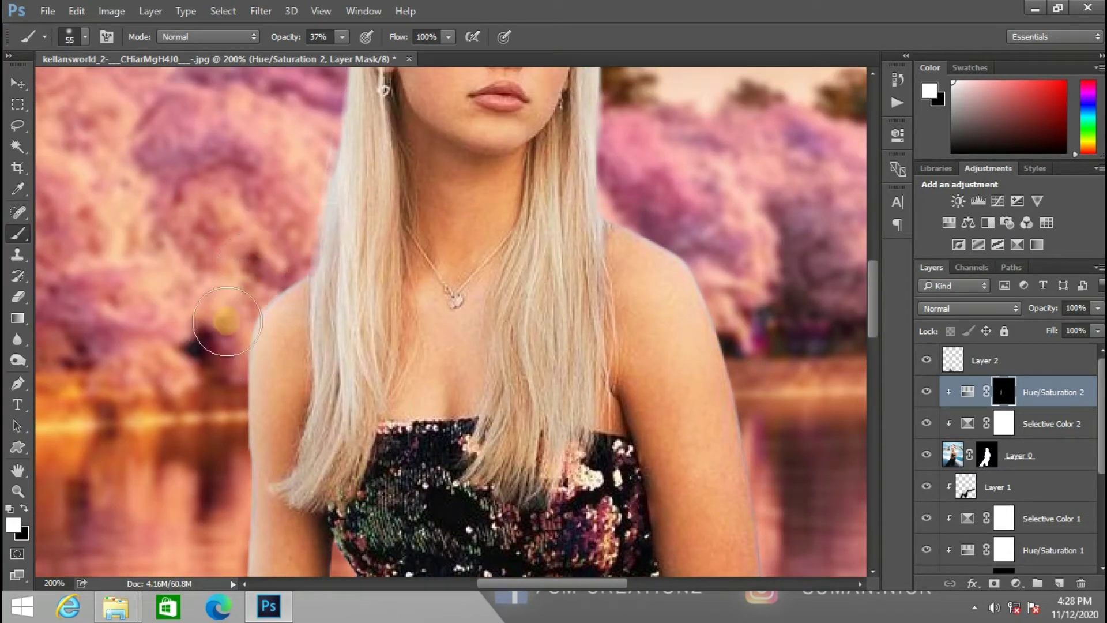
{"action": "left_click", "coordinate": [343, 40]}
{"action": "left_click_drag", "start_coordinate": [355, 54], "coordinate": [426, 59]}
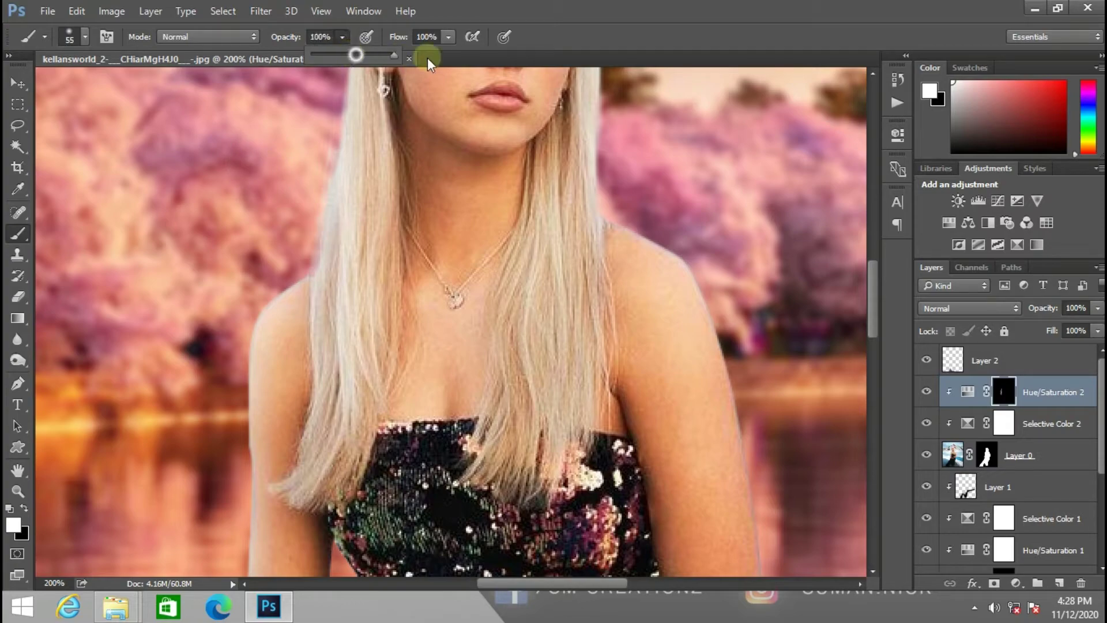
{"action": "left_click", "coordinate": [247, 238]}
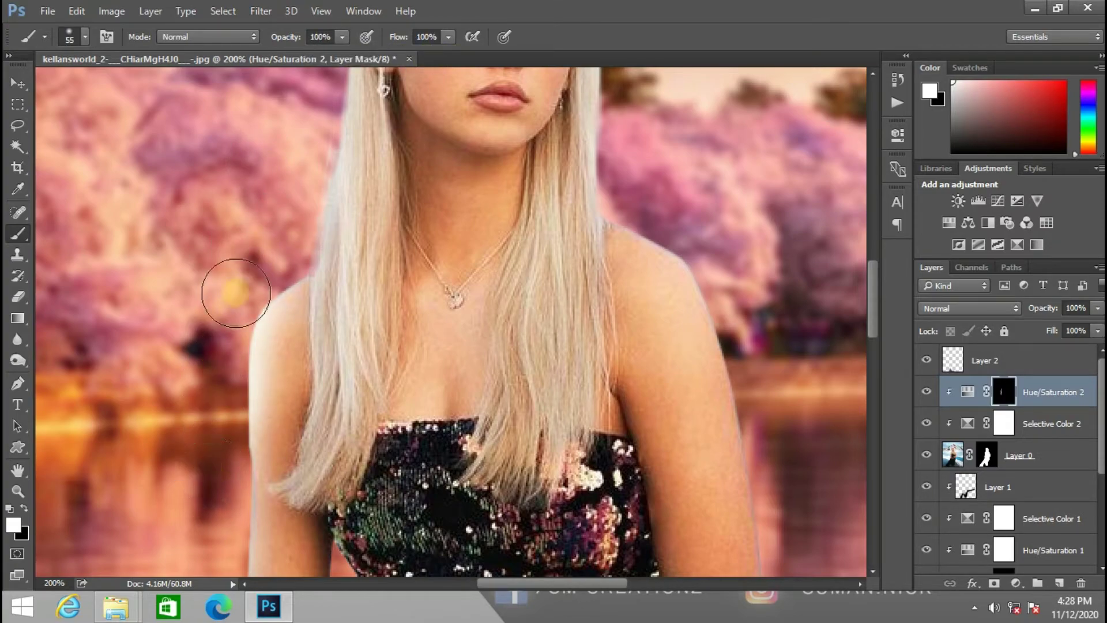
{"action": "scroll", "coordinate": [285, 246], "scroll_direction": "up", "scroll_amount": 2}
{"action": "scroll", "coordinate": [285, 246], "scroll_direction": "up", "scroll_amount": 2}
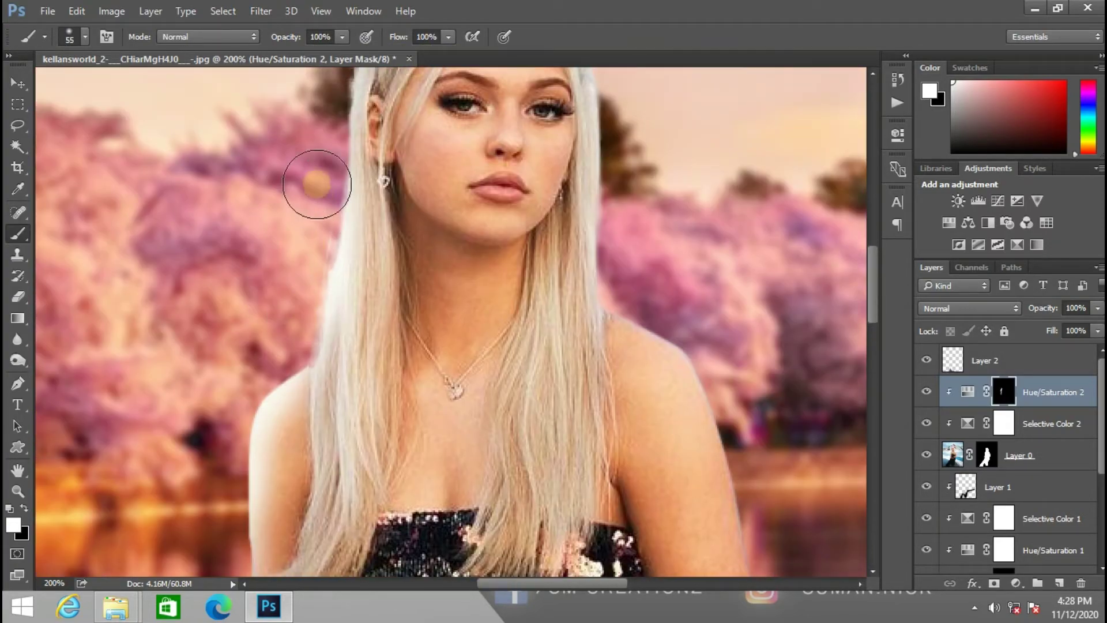
{"action": "scroll", "coordinate": [289, 247], "scroll_direction": "up", "scroll_amount": 2}
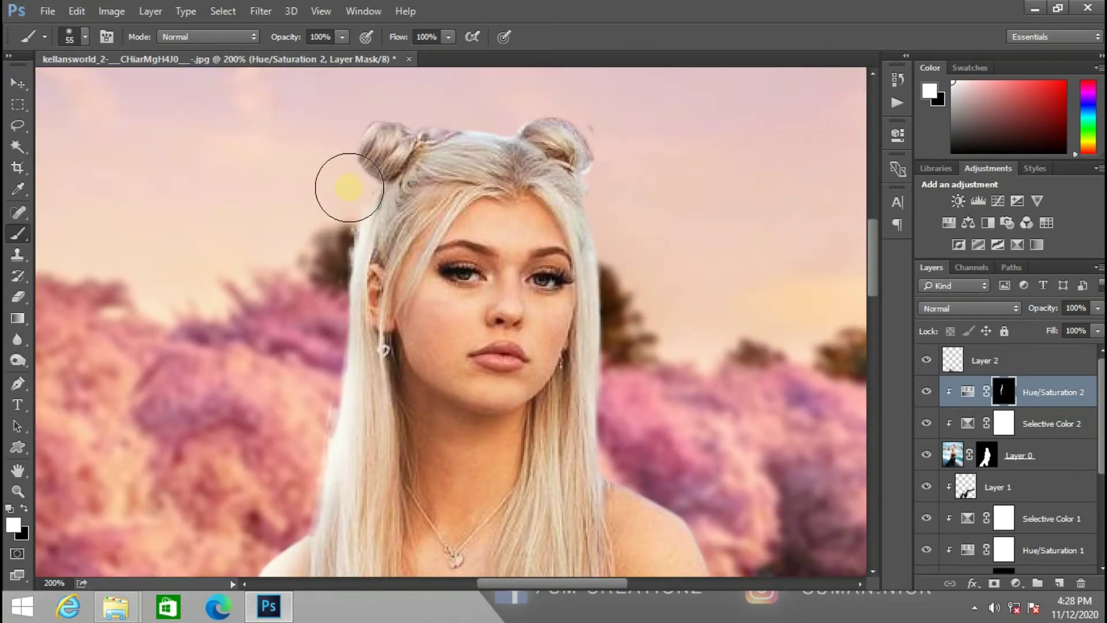
Paint the light tint over the hair buns and the top of the head, and down the hair, shoulder and arm on her left side
{"action": "scroll", "coordinate": [404, 133], "scroll_direction": "up", "scroll_amount": 2}
{"action": "mouse_move", "coordinate": [456, 162]}
{"action": "left_mouse_down"}
{"action": "mouse_move", "coordinate": [519, 184]}
{"action": "mouse_move", "coordinate": [568, 164]}
{"action": "left_mouse_up"}
{"action": "scroll", "coordinate": [599, 202], "scroll_direction": "down", "scroll_amount": 2}
{"action": "scroll", "coordinate": [635, 265], "scroll_direction": "down", "scroll_amount": 3}
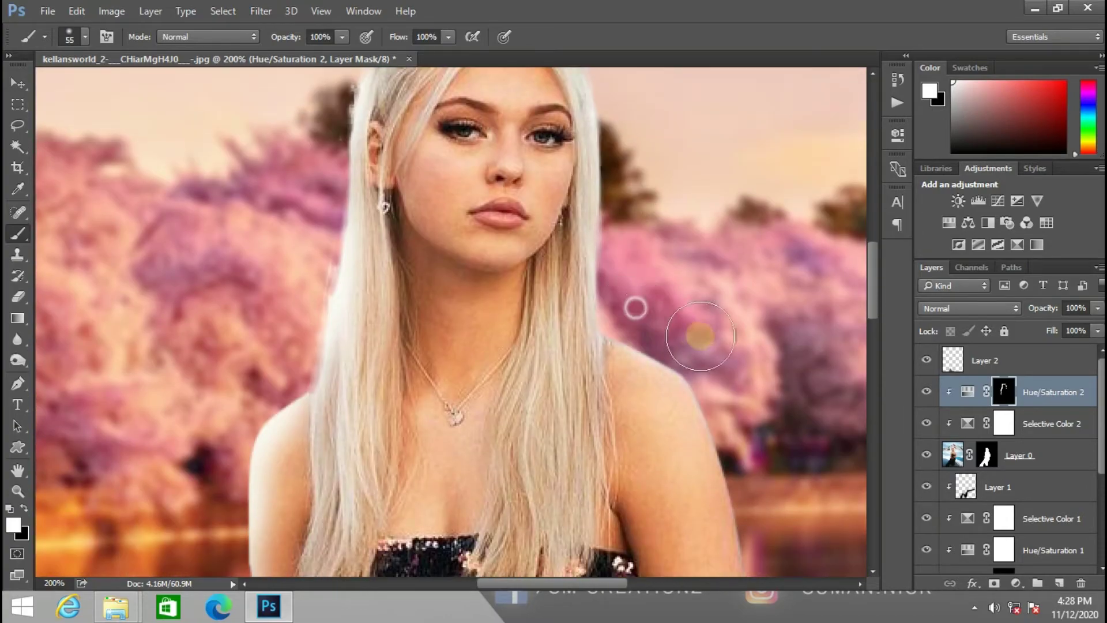
{"action": "scroll", "coordinate": [734, 375], "scroll_direction": "down", "scroll_amount": 3}
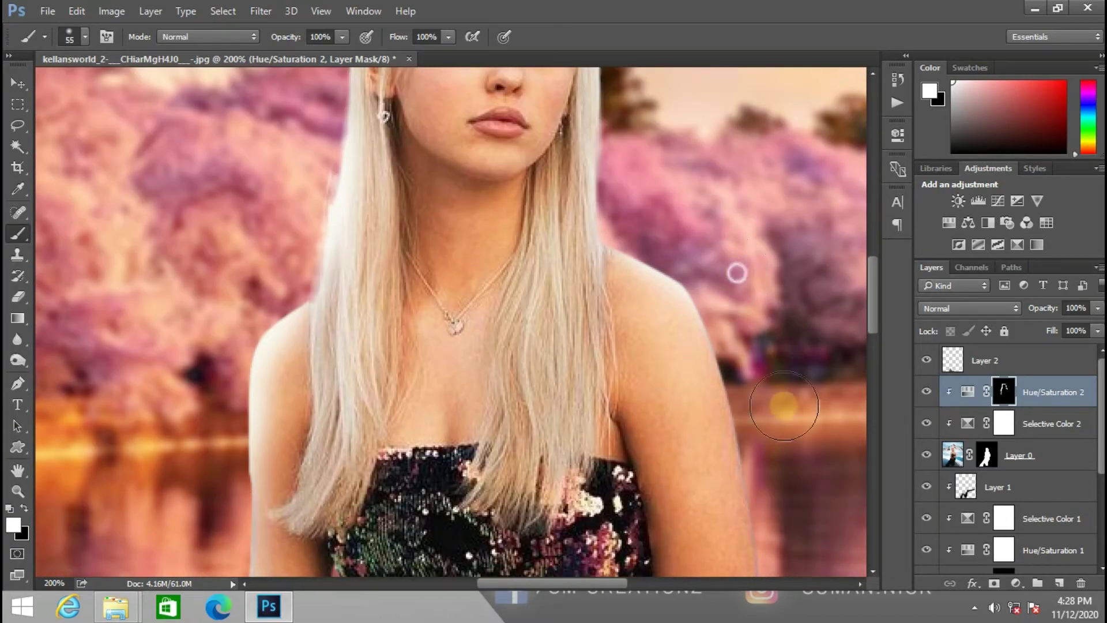
{"action": "scroll", "coordinate": [770, 432], "scroll_direction": "down", "scroll_amount": 2}
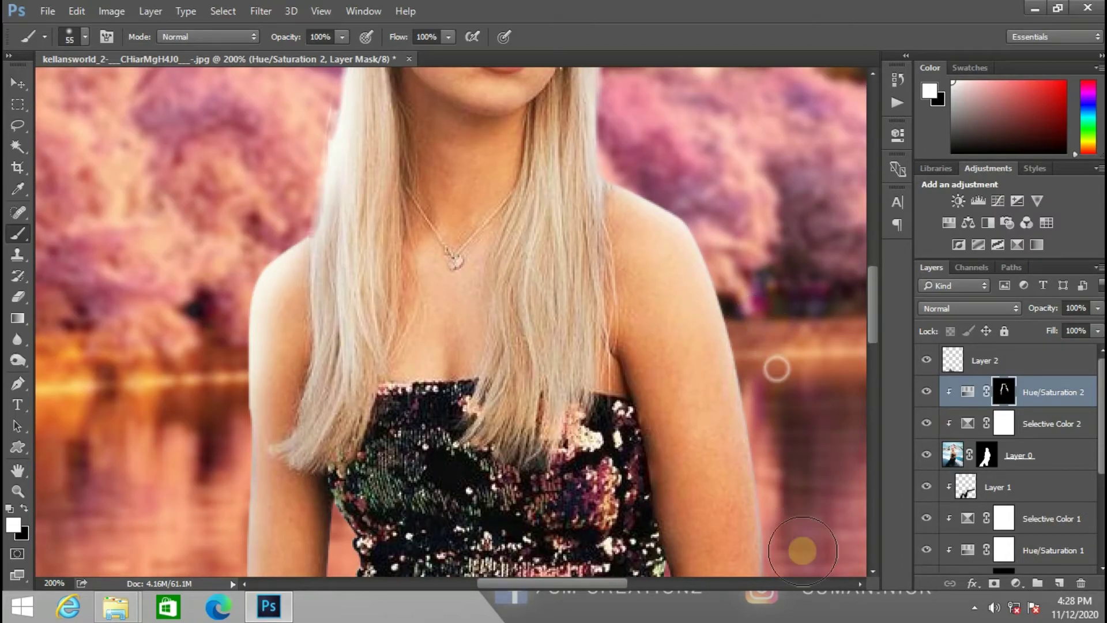
{"action": "scroll", "coordinate": [791, 406], "scroll_direction": "down", "scroll_amount": 5}
Try painting the light tint along the outer edge of the rear trouser leg
{"action": "key", "text": "ctrl+minus"}
{"action": "key", "text": "ctrl+minus"}
{"action": "key", "text": "ctrl+minus"}
{"action": "key", "text": "ctrl+minus"}
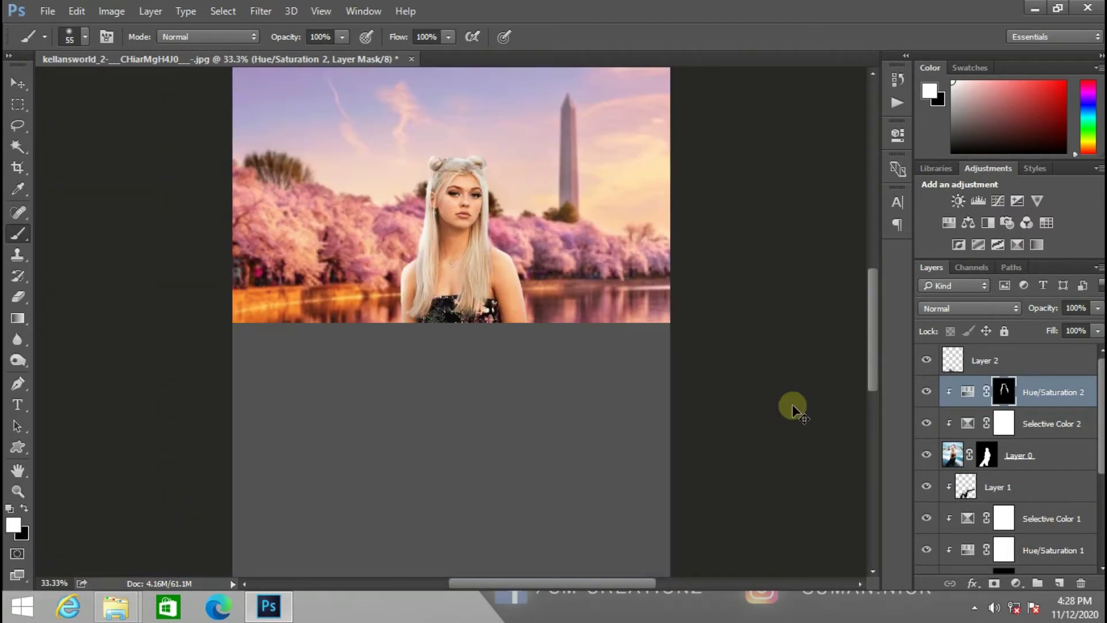
{"action": "key", "text": "ctrl+plus"}
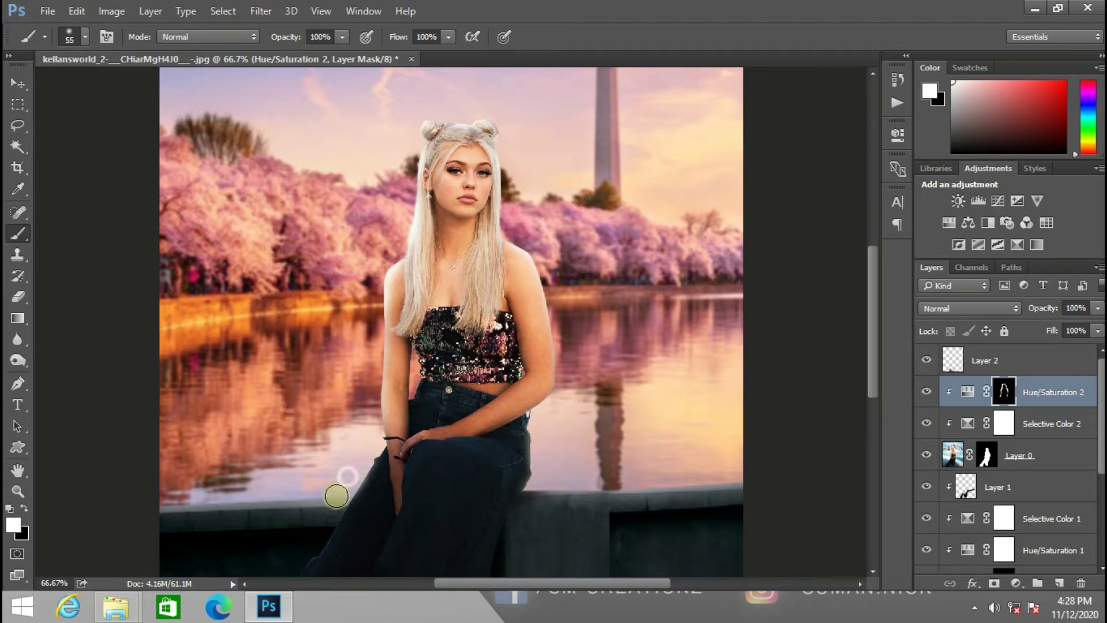
{"action": "scroll", "coordinate": [347, 477], "scroll_direction": "down", "scroll_amount": 3}
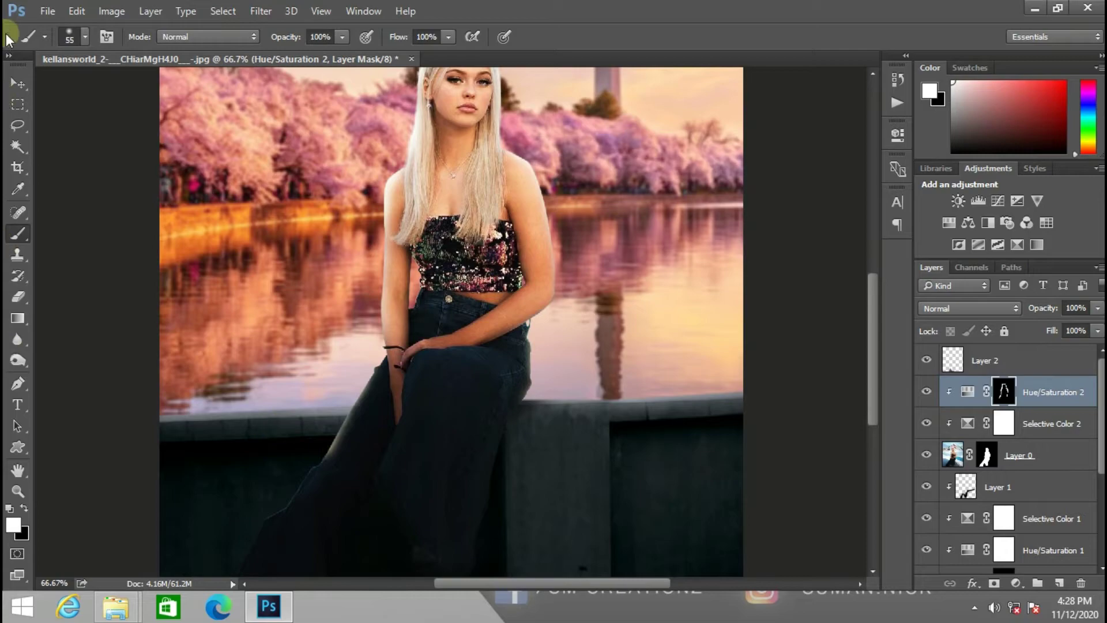
{"action": "left_click", "coordinate": [82, 12]}
{"action": "left_click", "coordinate": [111, 41]}
Step back through the latest brush strokes on the Hue/Saturation 2 mask
{"action": "scroll", "coordinate": [289, 366], "scroll_direction": "down", "scroll_amount": 2}
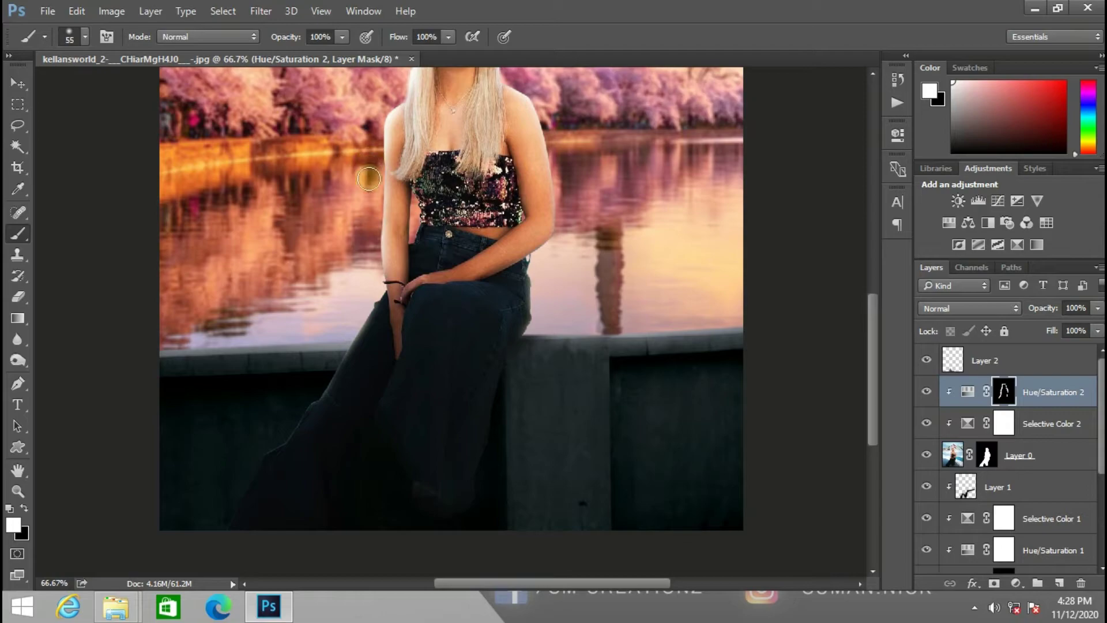
{"action": "scroll", "coordinate": [368, 253], "scroll_direction": "up", "scroll_amount": 1}
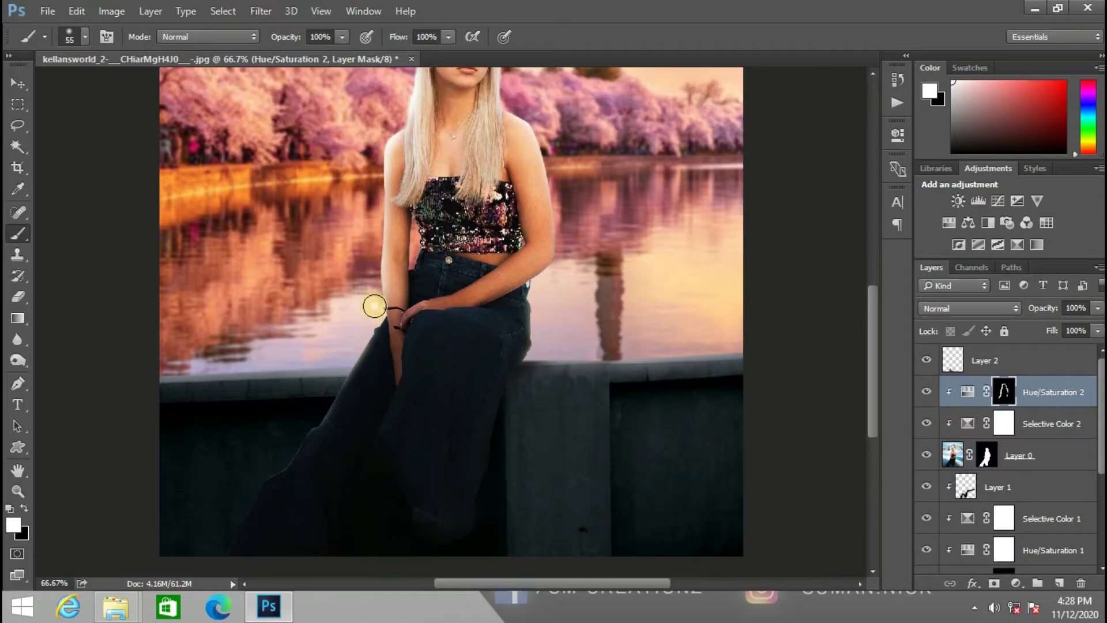
{"action": "scroll", "coordinate": [193, 257], "scroll_direction": "up", "scroll_amount": 2}
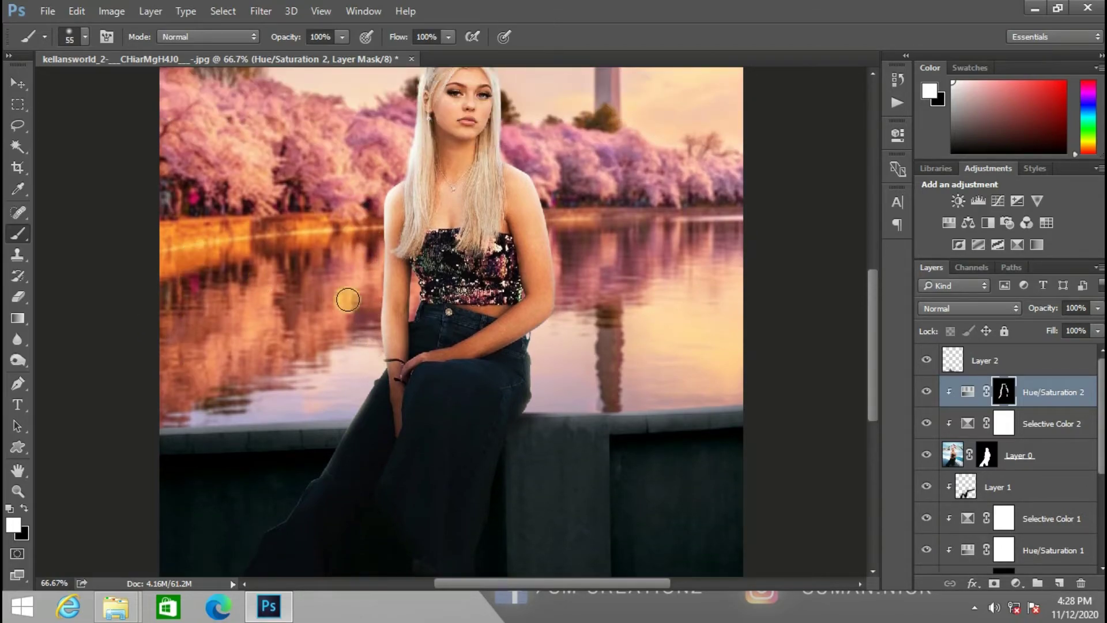
{"action": "left_click", "coordinate": [74, 13]}
{"action": "left_click", "coordinate": [85, 34]}
{"action": "left_click", "coordinate": [78, 14]}
{"action": "left_click", "coordinate": [106, 39]}
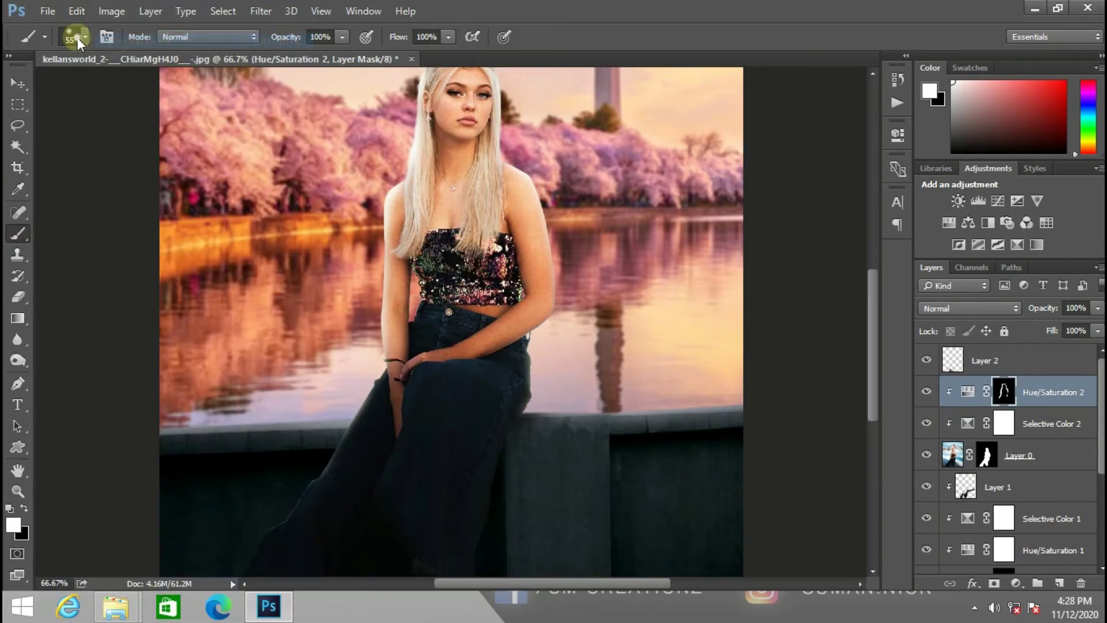
Try painting the light tint in the gap between the woman's right arm and waist with a 26 px brush
{"action": "left_click", "coordinate": [77, 39]}
{"action": "left_click", "coordinate": [99, 86]}
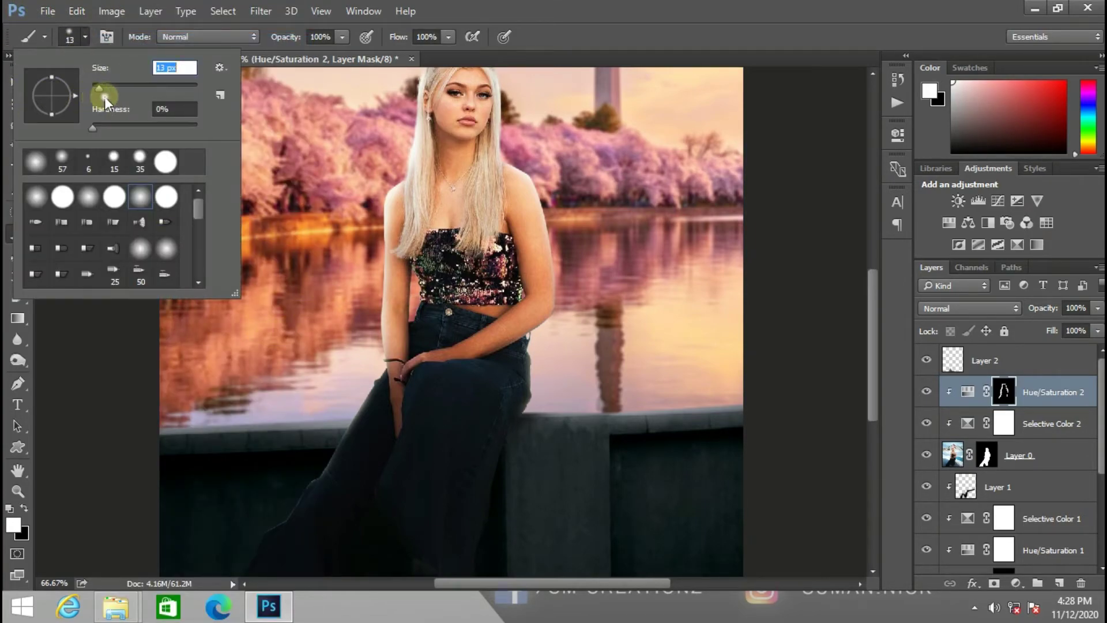
{"action": "mouse_move", "coordinate": [414, 279]}
{"action": "left_mouse_down"}
{"action": "mouse_move", "coordinate": [411, 319]}
{"action": "mouse_move", "coordinate": [431, 292]}
{"action": "mouse_move", "coordinate": [415, 271]}
{"action": "left_mouse_up"}
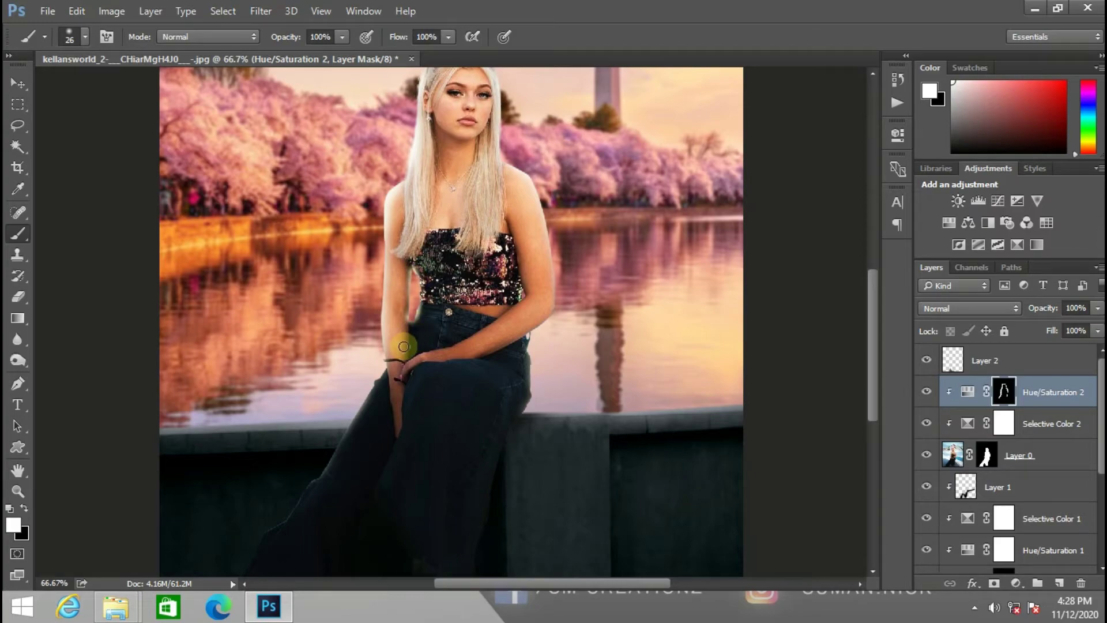
{"action": "scroll", "coordinate": [400, 343], "scroll_direction": "up", "scroll_amount": 3}
{"action": "left_click", "coordinate": [77, 11]}
{"action": "left_click", "coordinate": [110, 43]}
{"action": "left_click", "coordinate": [84, 11]}
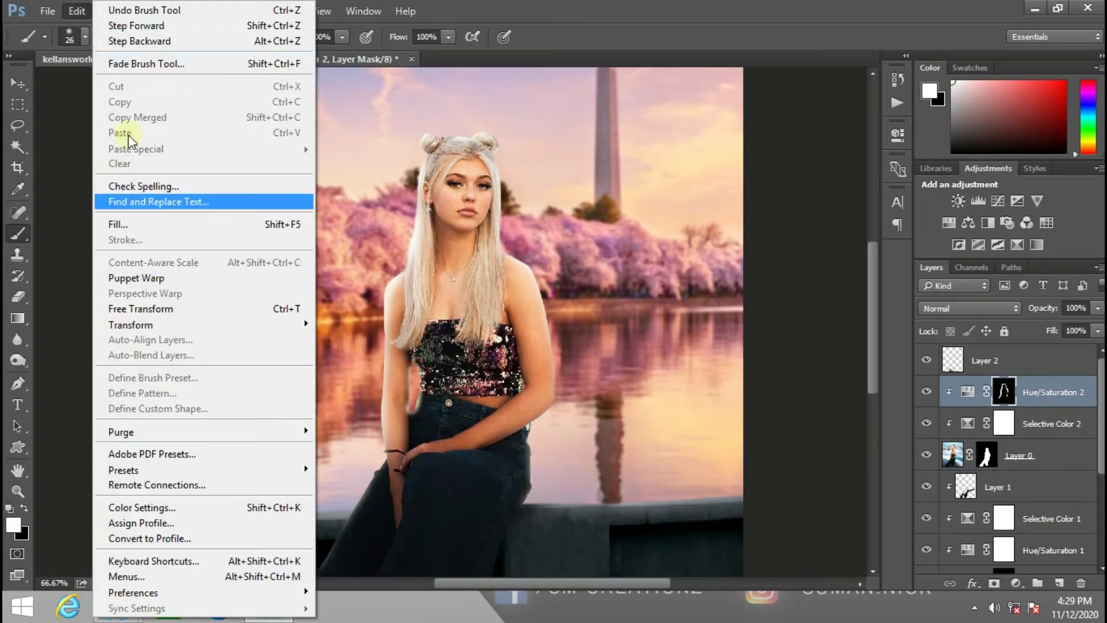
{"action": "left_click", "coordinate": [143, 41]}
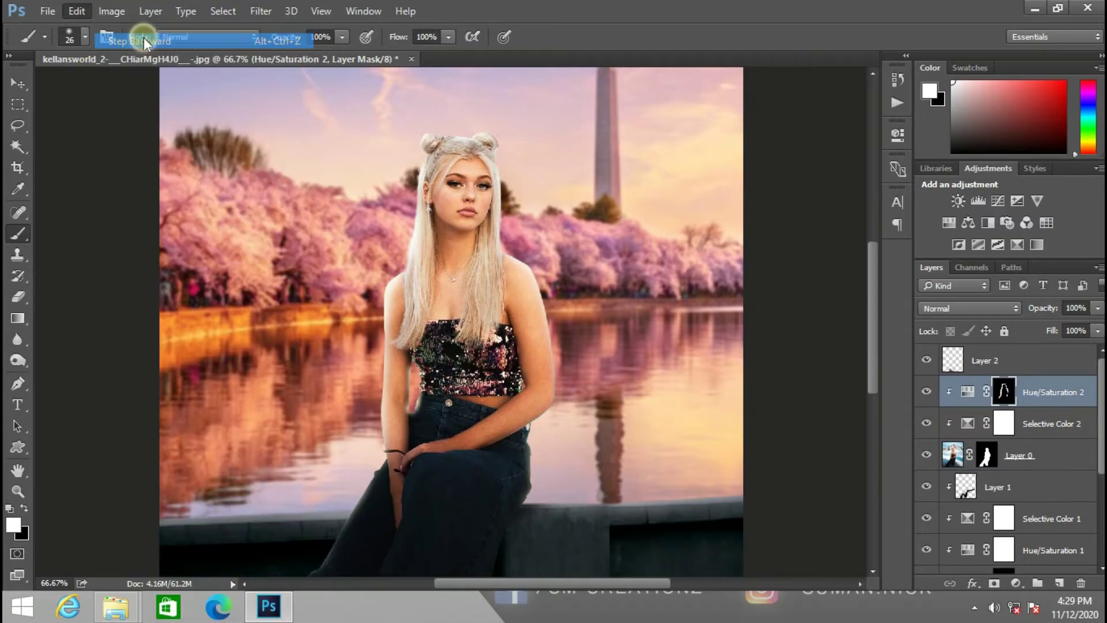
Try limiting the Hue/Saturation 2 tint with Blend If, moving the Underlying Layer black point to 24 and other values, and cancel the layer style
{"action": "double_click", "coordinate": [1079, 392]}
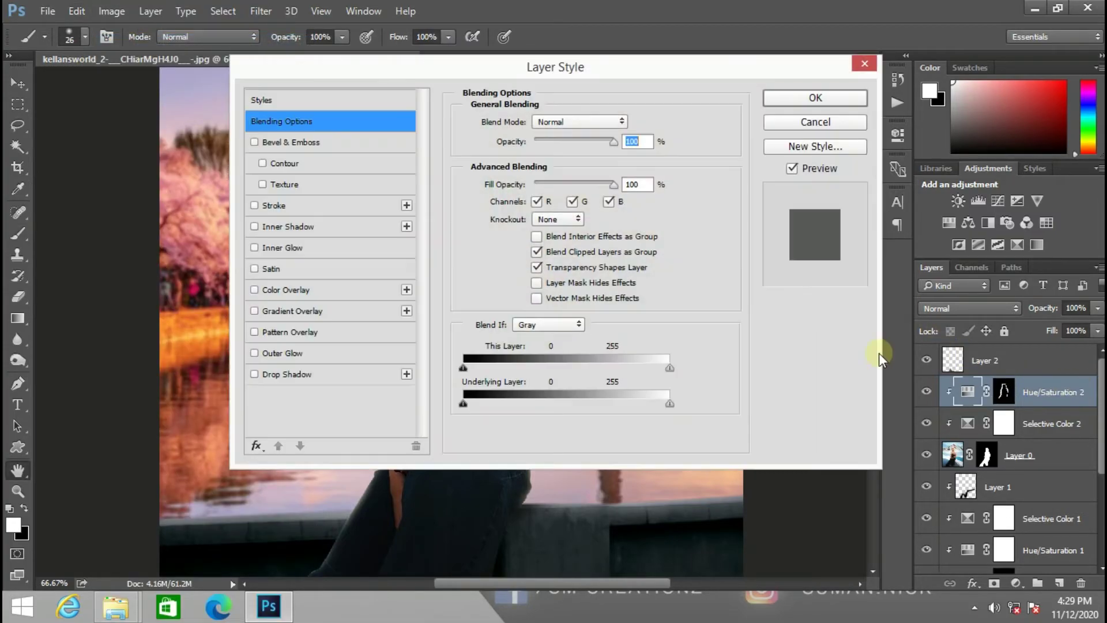
{"action": "left_click_drag", "start_coordinate": [526, 27], "coordinate": [930, 15]}
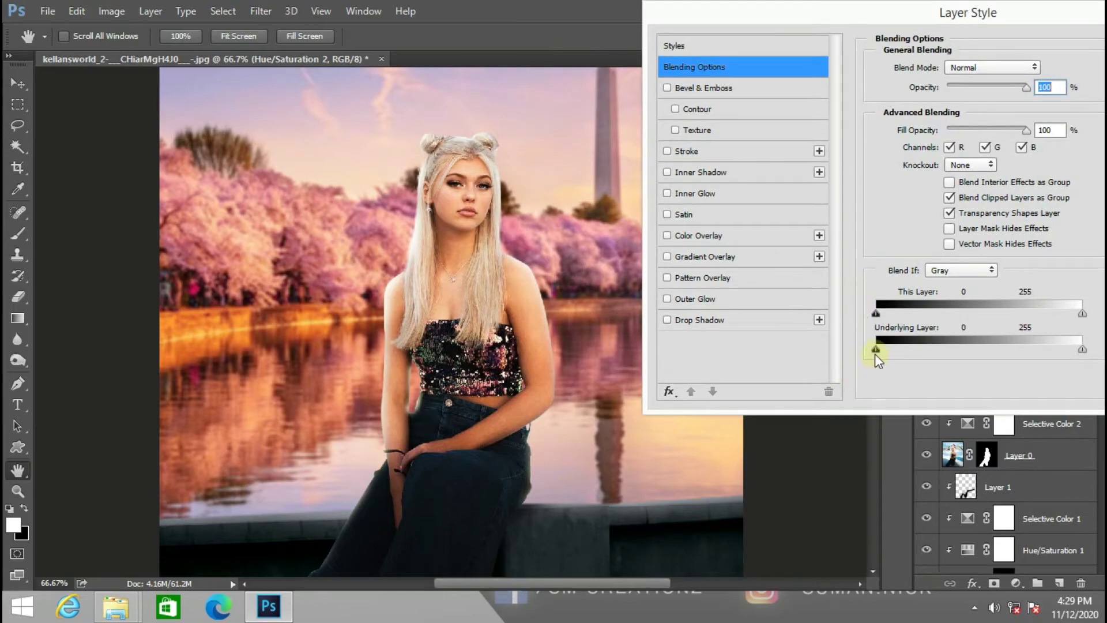
{"action": "mouse_move", "coordinate": [878, 353]}
{"action": "left_mouse_down"}
{"action": "mouse_move", "coordinate": [942, 353]}
{"action": "mouse_move", "coordinate": [872, 342]}
{"action": "mouse_move", "coordinate": [898, 342]}
{"action": "left_mouse_up"}
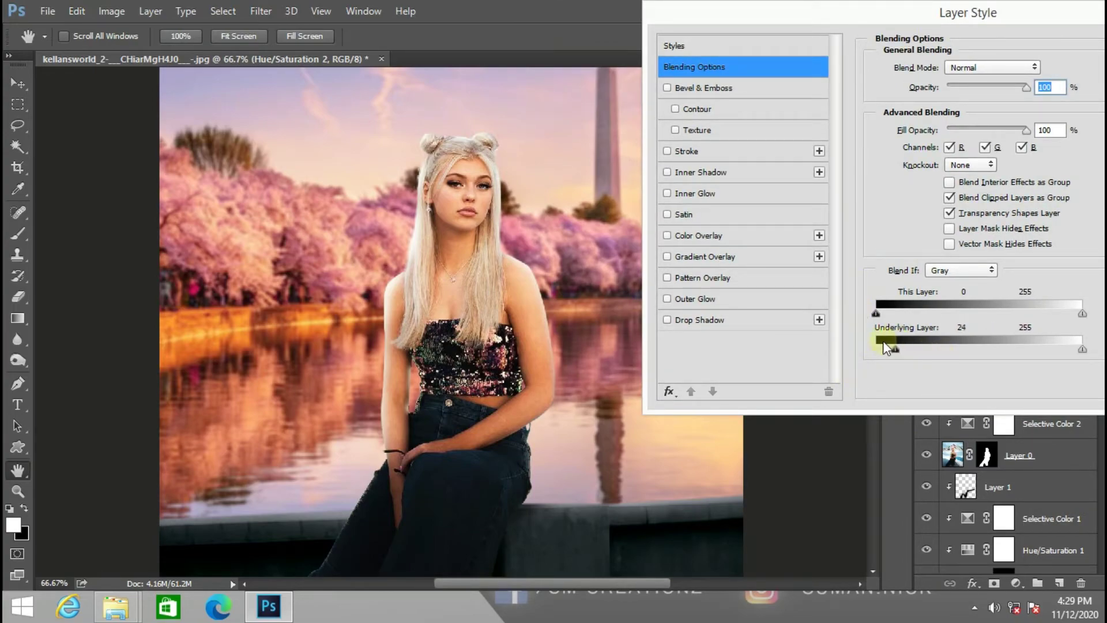
{"action": "left_click_drag", "start_coordinate": [878, 351], "coordinate": [1058, 360]}
{"action": "left_click_drag", "start_coordinate": [814, 348], "coordinate": [870, 354]}
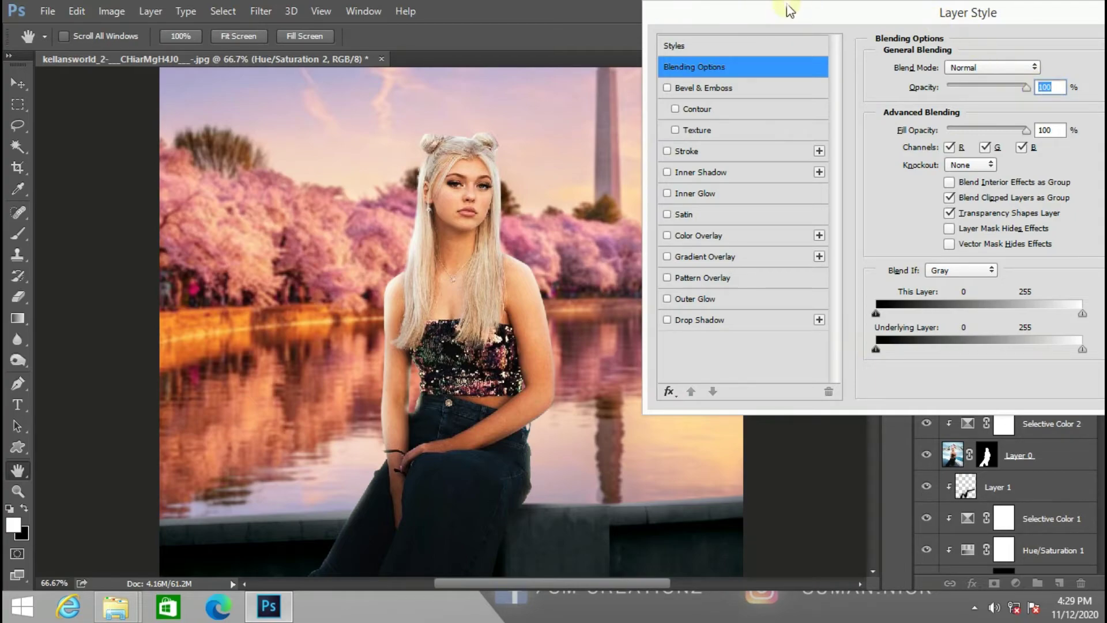
{"action": "left_click_drag", "start_coordinate": [790, 10], "coordinate": [516, 10]}
{"action": "left_click", "coordinate": [931, 71]}
Undo the tint strokes painted beside the woman's waist
{"action": "left_click", "coordinate": [79, 14]}
{"action": "left_click", "coordinate": [128, 46]}
{"action": "left_click", "coordinate": [53, 8]}
{"action": "mouse_move", "coordinate": [77, 11]}
{"action": "left_click", "coordinate": [122, 44]}
{"action": "left_click", "coordinate": [79, 10]}
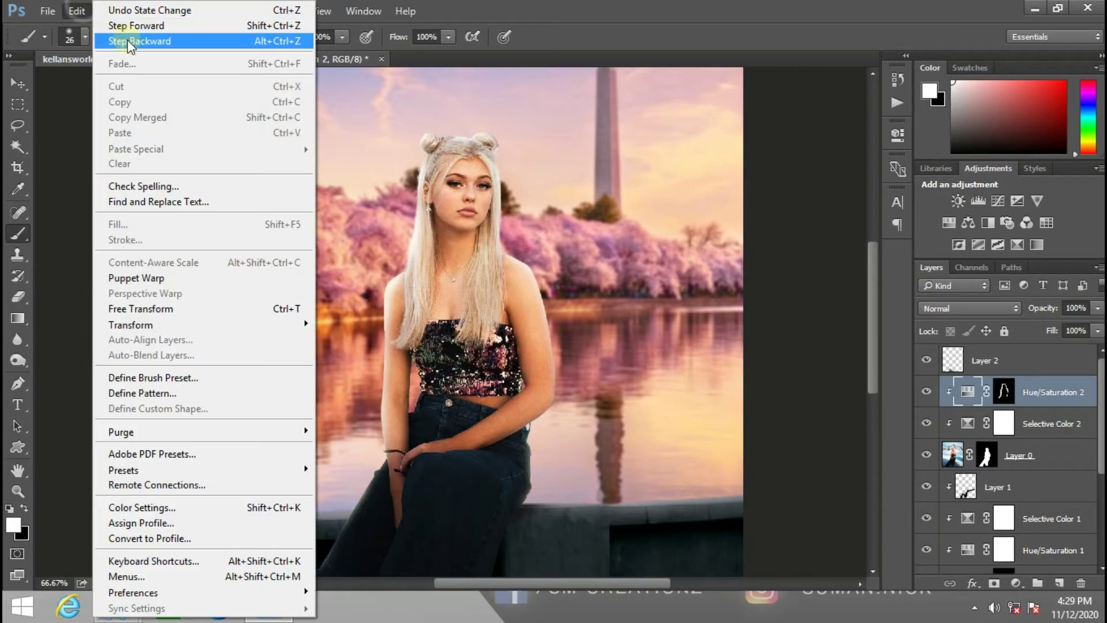
{"action": "left_click", "coordinate": [600, 278]}
Check the light tint on the woman against the background across the whole composite
{"action": "key", "text": "ctrl+minus"}
{"action": "key", "text": "ctrl+minus"}
{"action": "key", "text": "ctrl+minus"}
{"action": "key", "text": "ctrl+minus"}
{"action": "key", "text": "ctrl+plus"}
{"action": "key", "text": "ctrl+plus"}
{"action": "key", "text": "ctrl+plus"}
{"action": "key", "text": "ctrl+minus"}
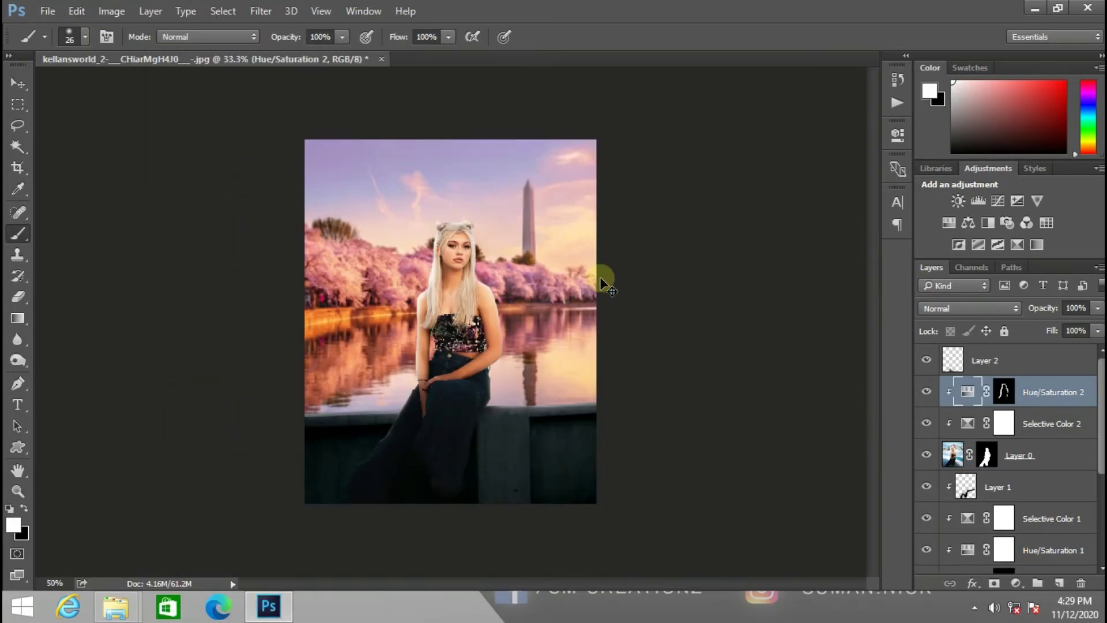
{"action": "key", "text": "ctrl+plus"}
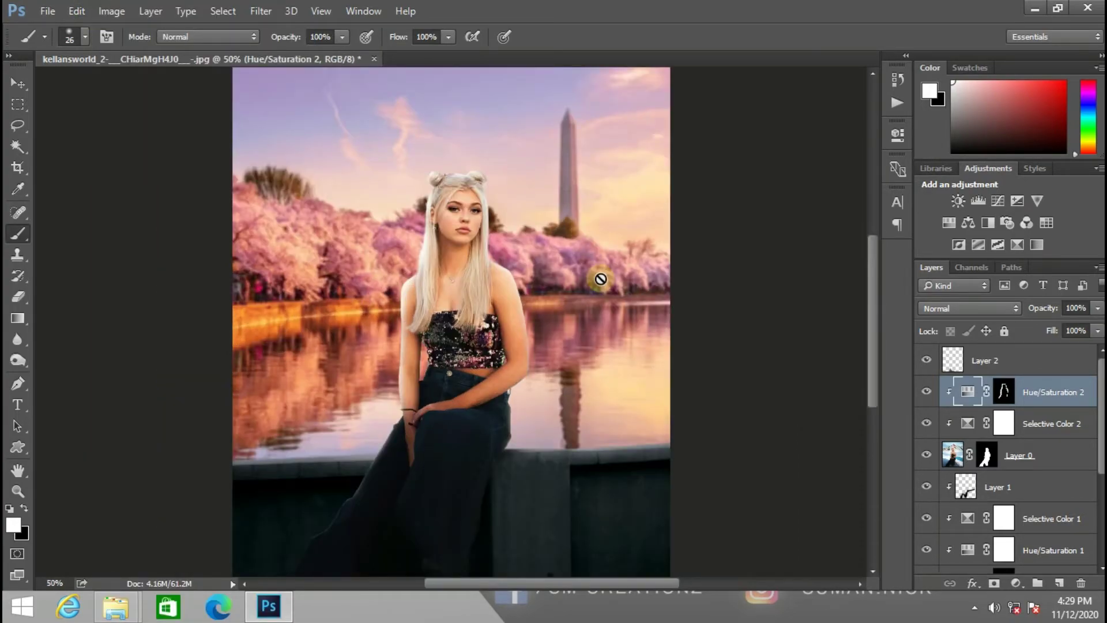
Add a Curves adjustment above Layer 2 and shape the Red channel with raised midtones, slightly lowered shadows and lifted highlights
{"action": "left_click", "coordinate": [1012, 368]}
{"action": "left_click", "coordinate": [998, 208]}
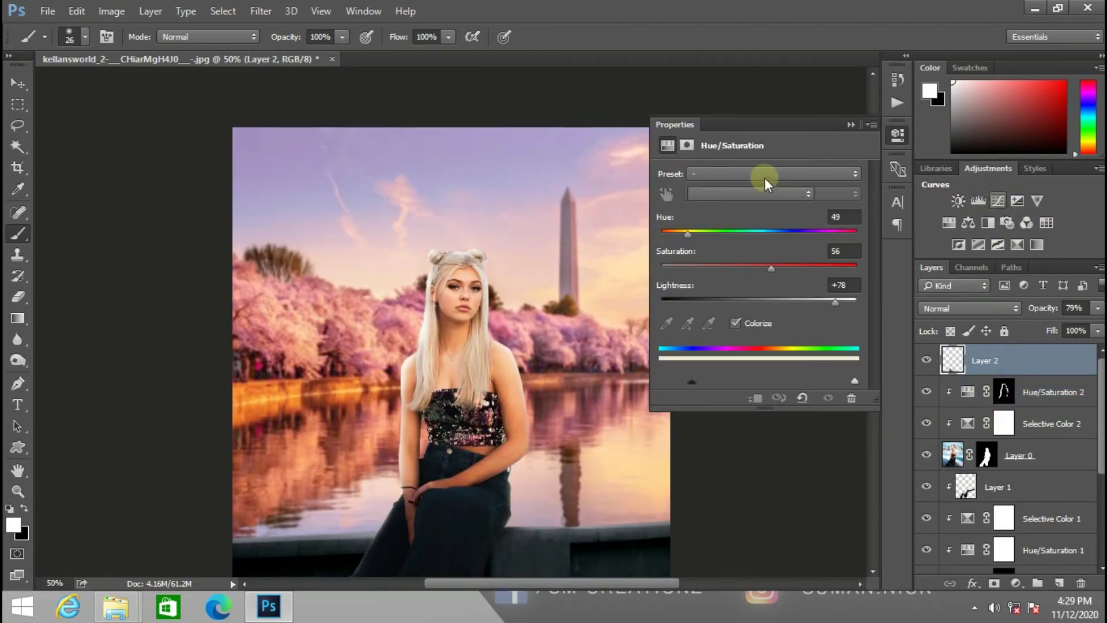
{"action": "left_click", "coordinate": [699, 196]}
{"action": "left_click", "coordinate": [713, 219]}
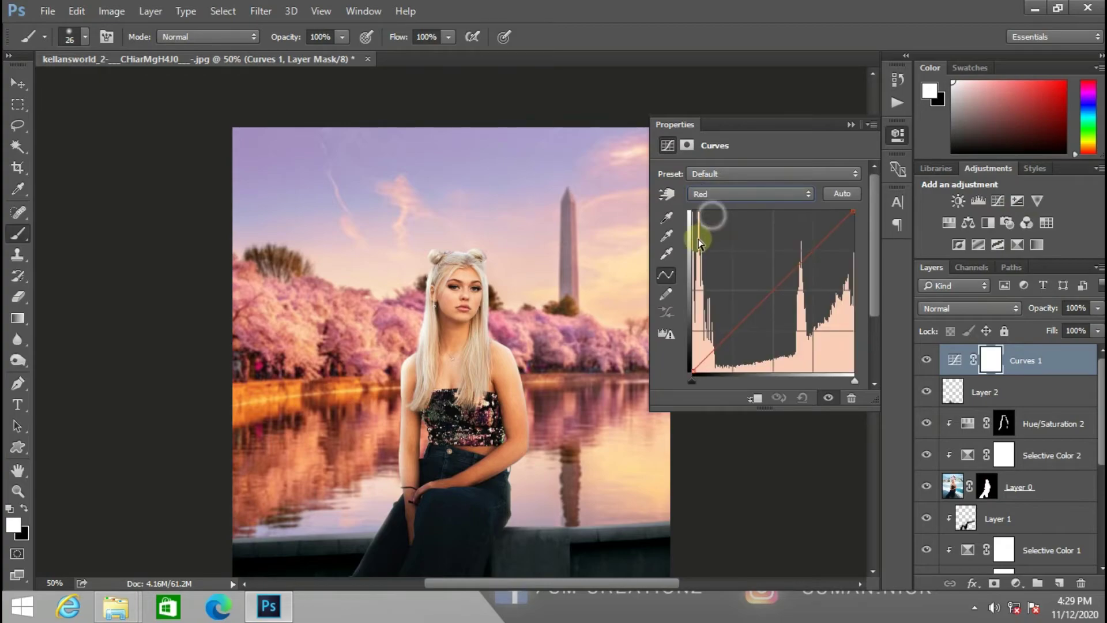
{"action": "mouse_move", "coordinate": [773, 293]}
{"action": "left_mouse_down"}
{"action": "mouse_move", "coordinate": [781, 300]}
{"action": "mouse_move", "coordinate": [770, 283]}
{"action": "left_mouse_up"}
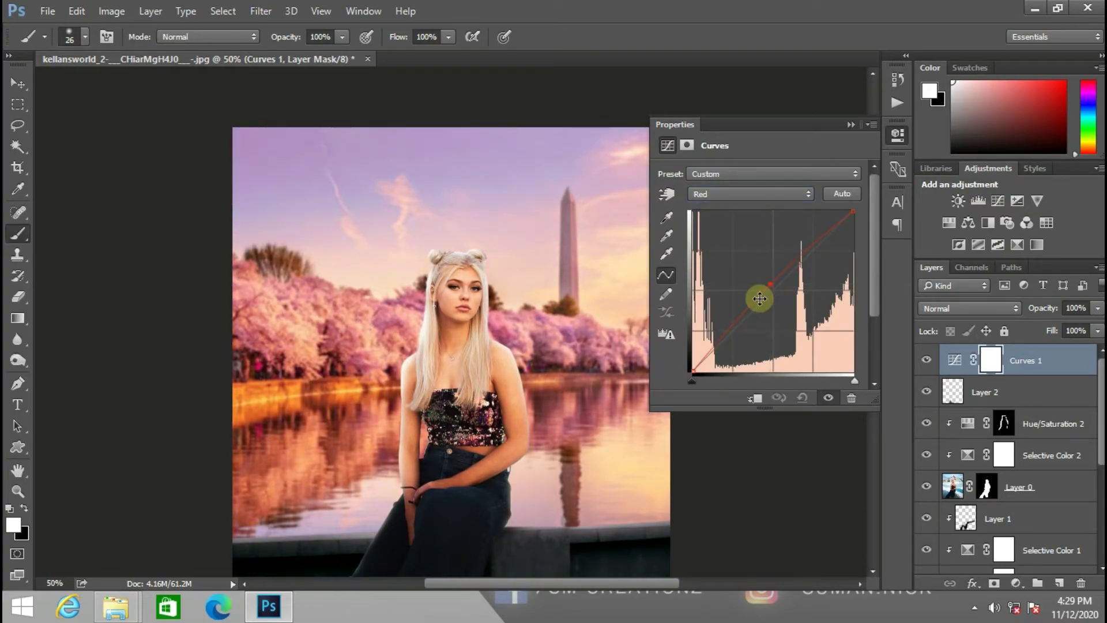
{"action": "left_click_drag", "start_coordinate": [733, 330], "coordinate": [735, 333]}
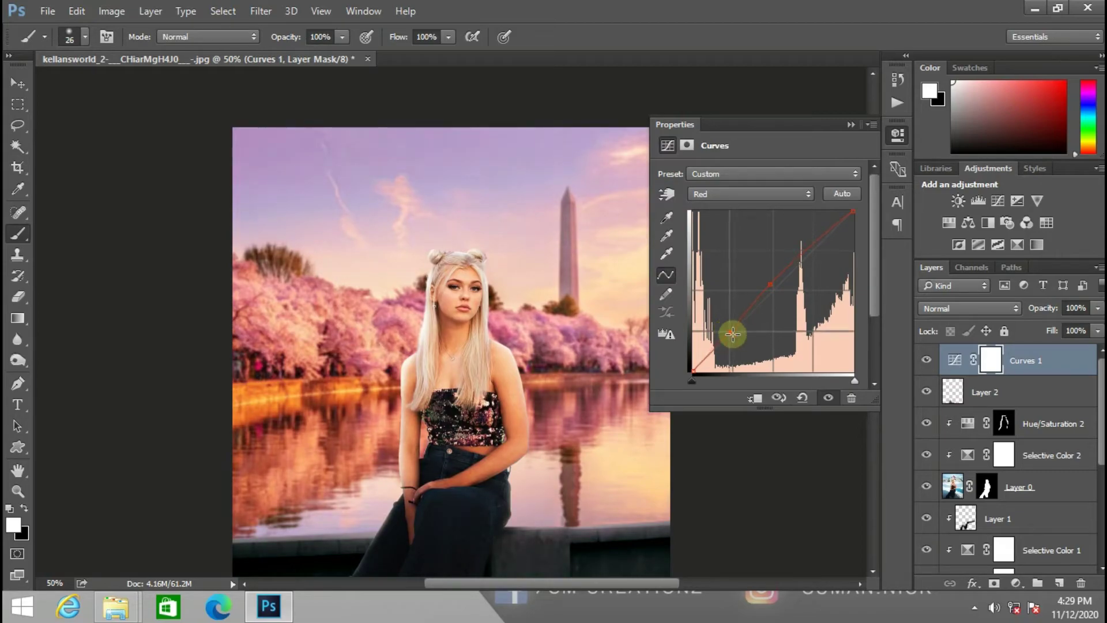
{"action": "left_click_drag", "start_coordinate": [811, 241], "coordinate": [813, 243]}
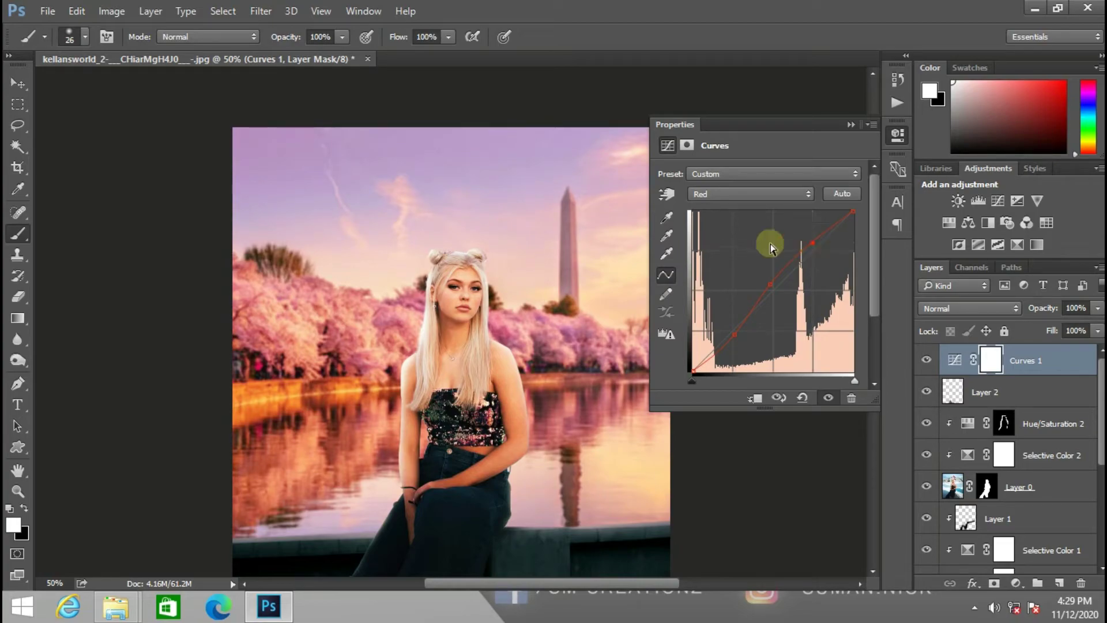
Shape the Blue channel curve with slightly raised midtones, a shadow point near the baseline and slightly lowered highlights
{"action": "left_click", "coordinate": [733, 191]}
{"action": "left_click", "coordinate": [720, 219]}
{"action": "left_click", "coordinate": [722, 193]}
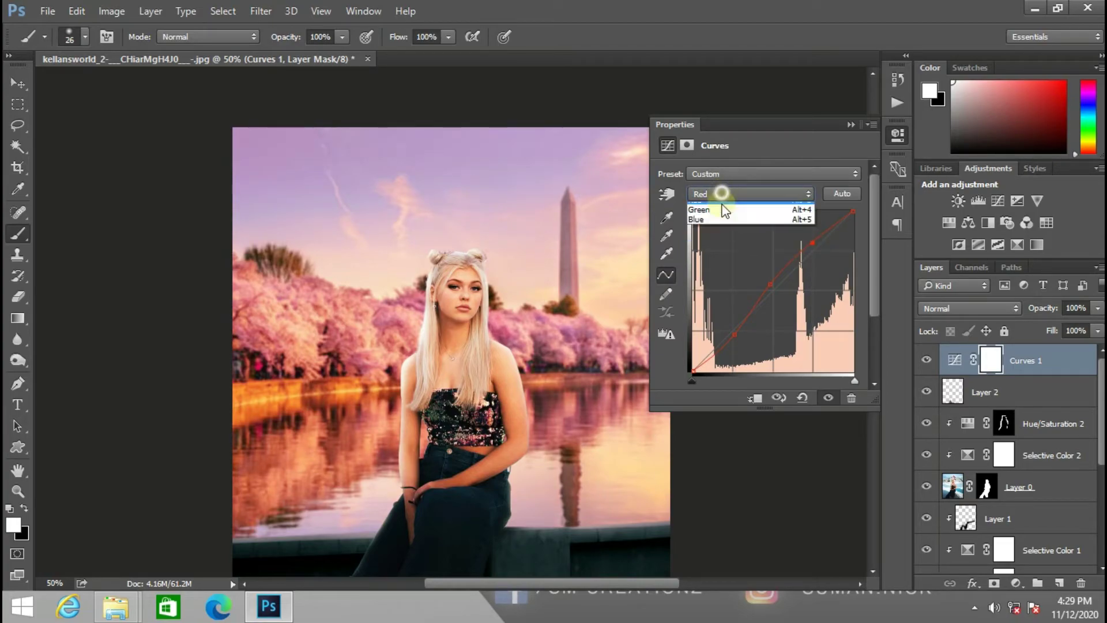
{"action": "left_click", "coordinate": [725, 220]}
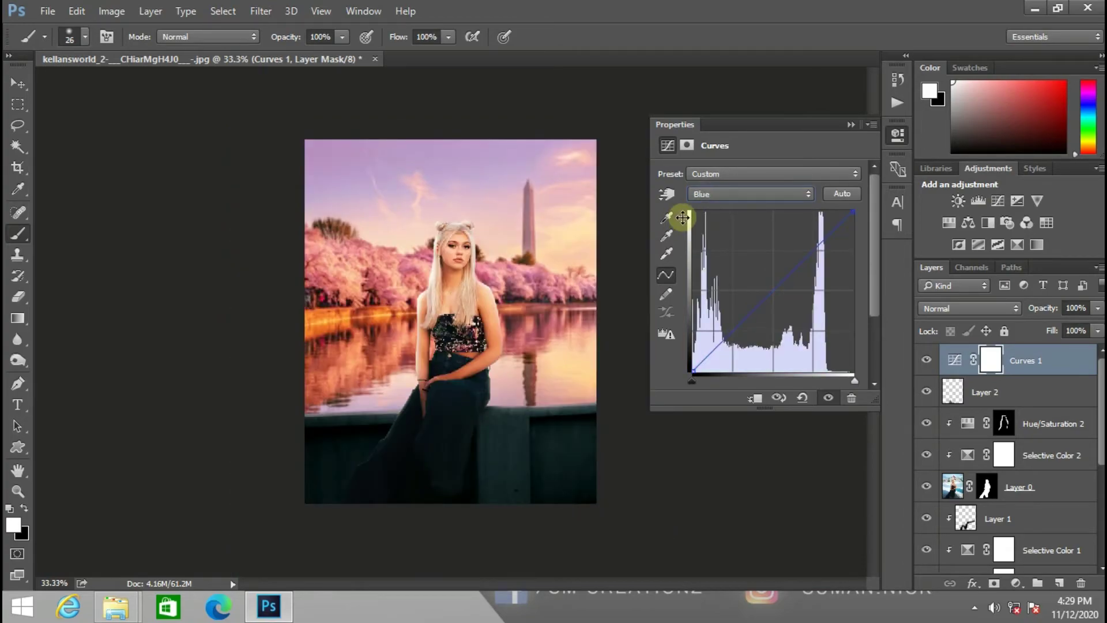
{"action": "key", "text": "ctrl+plus"}
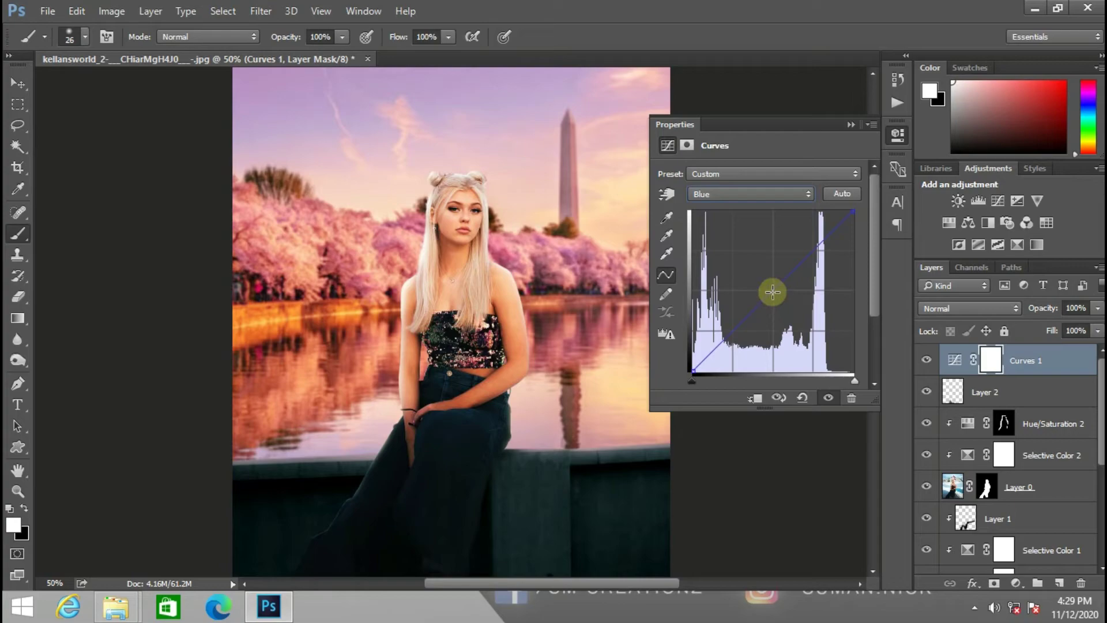
{"action": "left_click_drag", "start_coordinate": [775, 291], "coordinate": [769, 289]}
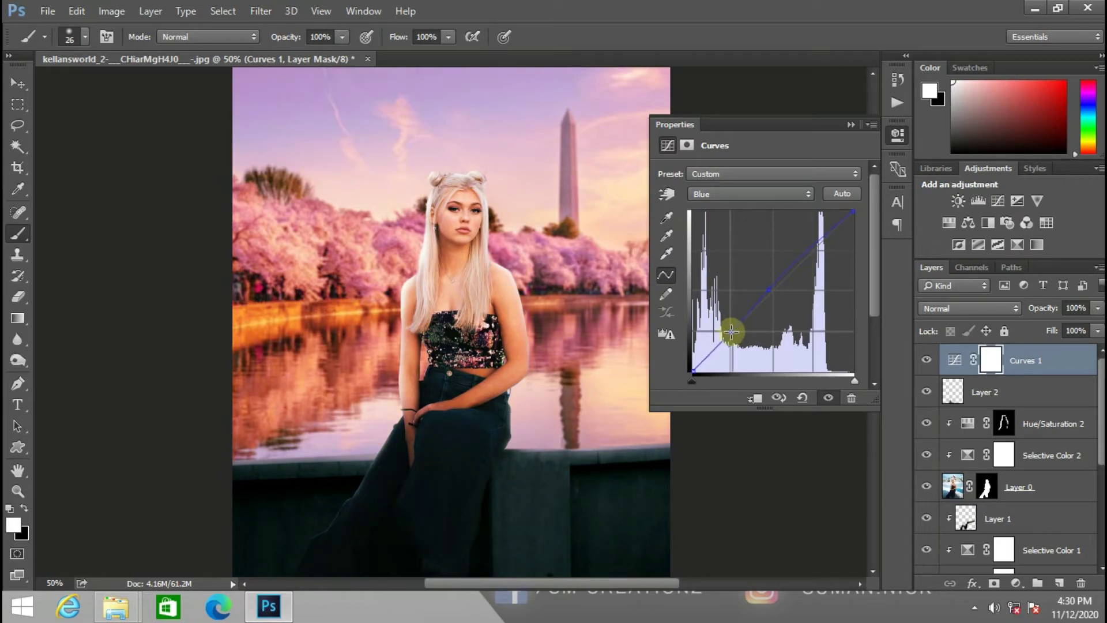
{"action": "left_click", "coordinate": [731, 332]}
{"action": "mouse_move", "coordinate": [812, 245]}
{"action": "left_mouse_down"}
{"action": "mouse_move", "coordinate": [819, 254]}
{"action": "mouse_move", "coordinate": [815, 245]}
{"action": "left_mouse_up"}
{"action": "left_click_drag", "start_coordinate": [812, 238], "coordinate": [819, 252]}
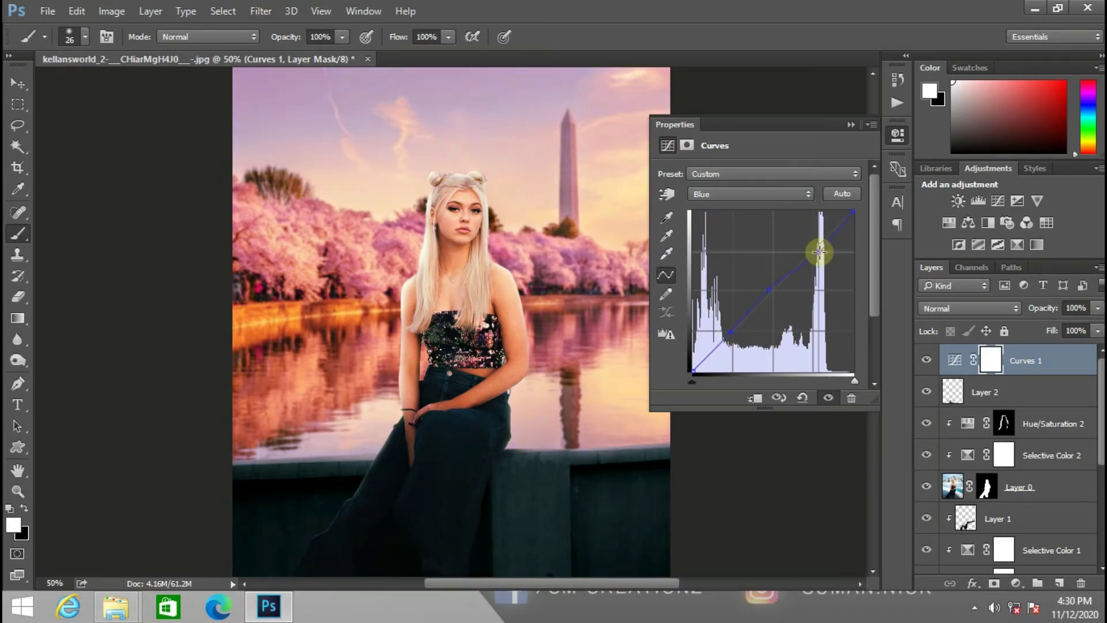
Shape the Green channel curve with slightly lowered midtones and highlights and an anchored shadow point, and return to the RGB channel
{"action": "left_click", "coordinate": [760, 195]}
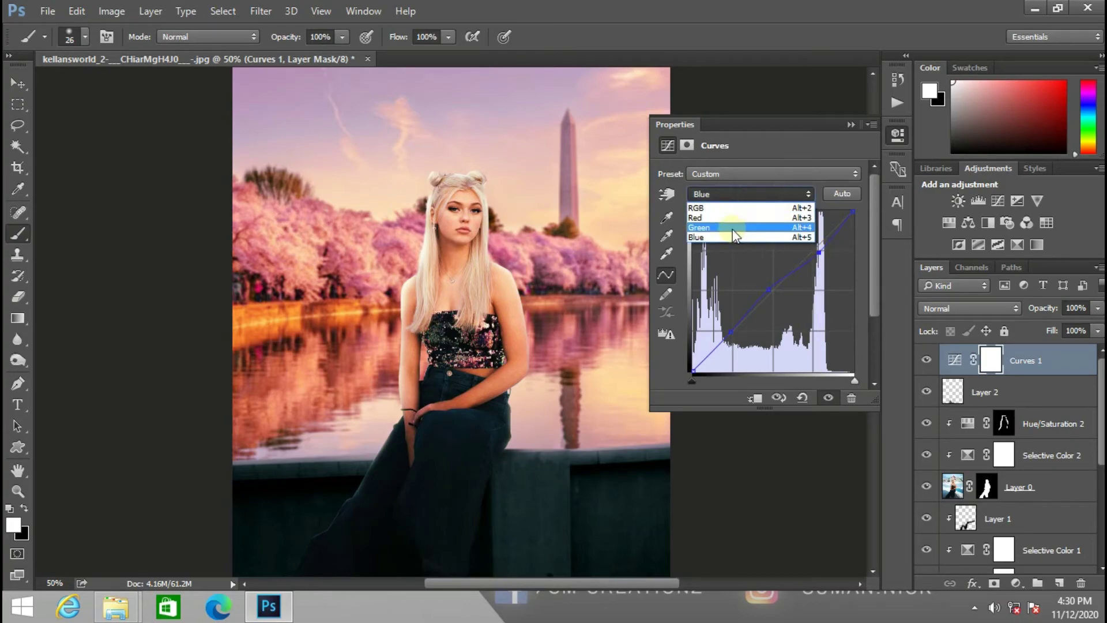
{"action": "left_click", "coordinate": [730, 227]}
{"action": "left_click_drag", "start_coordinate": [776, 291], "coordinate": [775, 292]}
{"action": "left_click_drag", "start_coordinate": [740, 334], "coordinate": [733, 332]}
{"action": "left_click_drag", "start_coordinate": [820, 241], "coordinate": [827, 242]}
{"action": "left_click", "coordinate": [744, 195]}
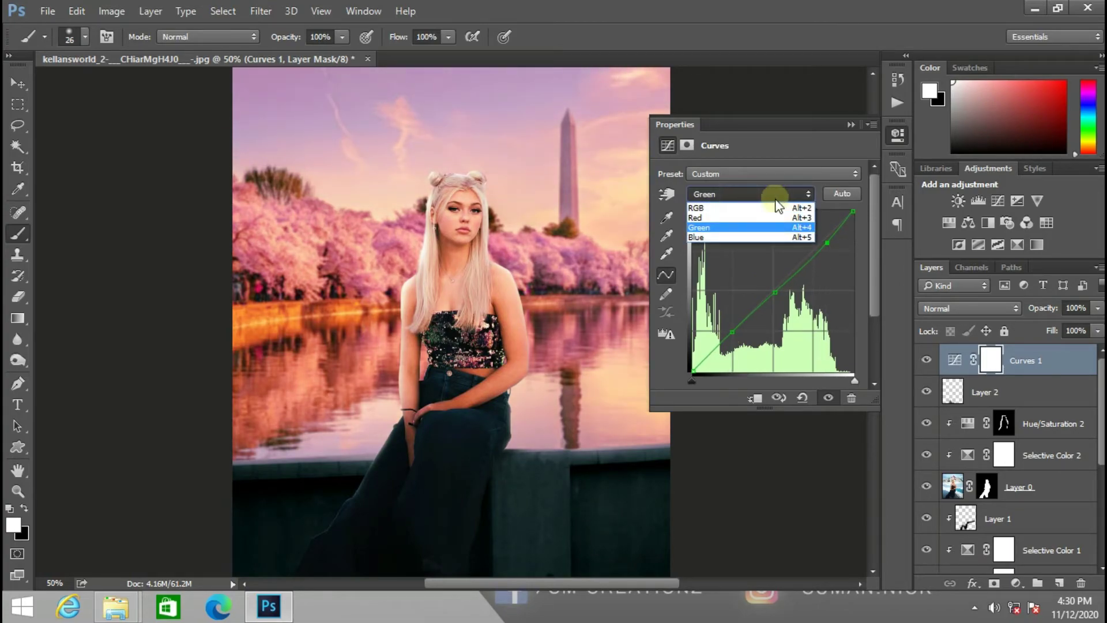
{"action": "left_click", "coordinate": [768, 208]}
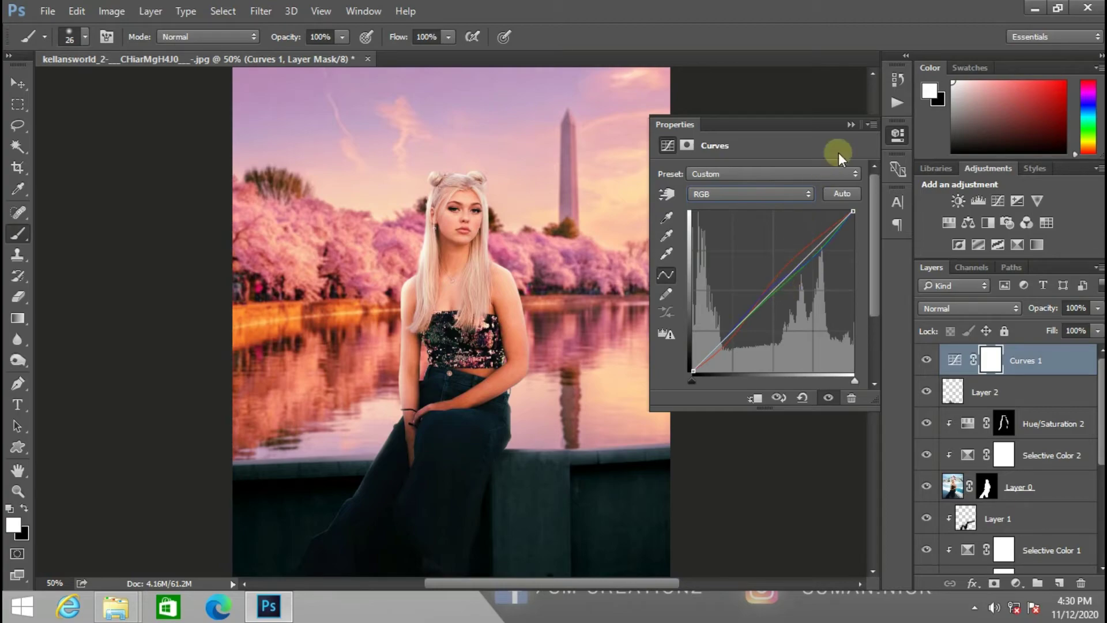
{"action": "left_click", "coordinate": [847, 128]}
Compare the composite with and without the Curves 1 adjustment by toggling its visibility
{"action": "left_click", "coordinate": [926, 361]}
{"action": "left_click", "coordinate": [926, 360]}
{"action": "left_click", "coordinate": [927, 360]}
{"action": "left_click", "coordinate": [927, 363]}
{"action": "left_click", "coordinate": [928, 363]}
{"action": "left_click", "coordinate": [928, 363]}
{"action": "left_click", "coordinate": [927, 361]}
{"action": "left_click", "coordinate": [927, 362]}
Reduce the Curves 1 layer's opacity to 82% and check the whole composite
{"action": "left_click", "coordinate": [1087, 307]}
{"action": "left_click", "coordinate": [1097, 309]}
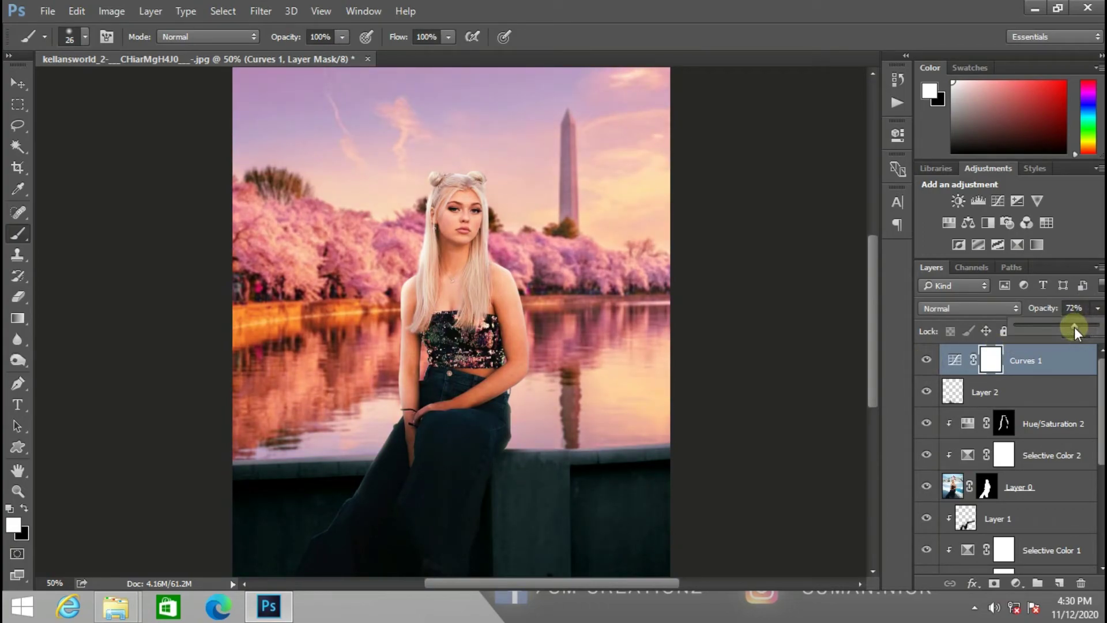
{"action": "scroll", "coordinate": [686, 285], "scroll_direction": "up", "scroll_amount": 3}
{"action": "left_click_drag", "start_coordinate": [1086, 324], "coordinate": [1093, 326]}
{"action": "scroll", "coordinate": [412, 339], "scroll_direction": "down", "scroll_amount": 4}
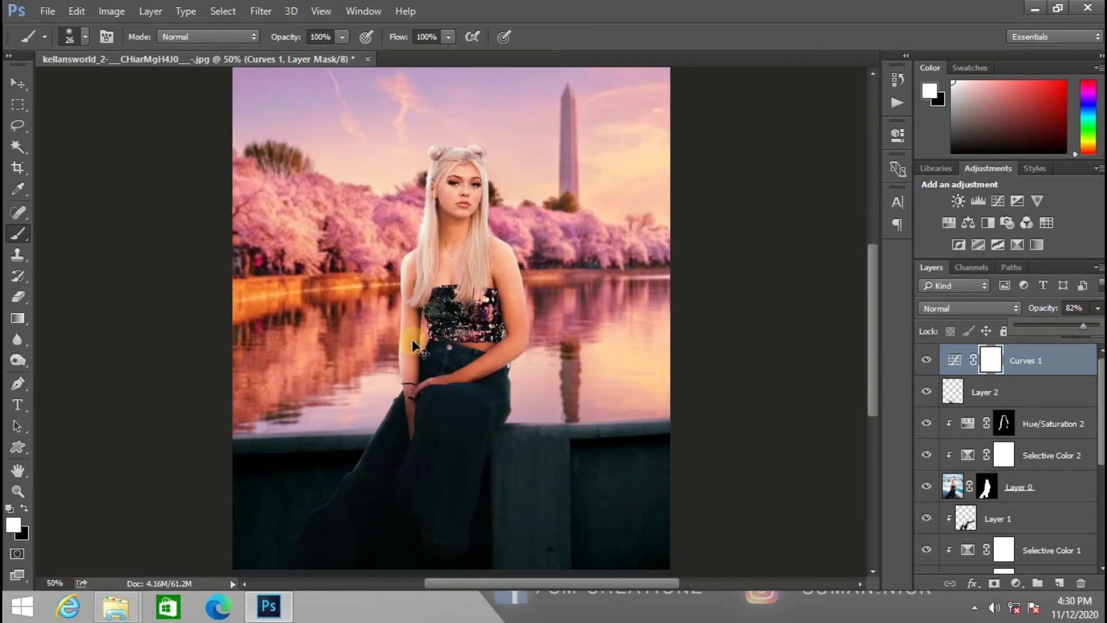
{"action": "key", "text": "ctrl+minus"}
{"action": "key", "text": "ctrl+minus"}
{"action": "key", "text": "ctrl+plus"}
{"action": "key", "text": "ctrl+plus"}
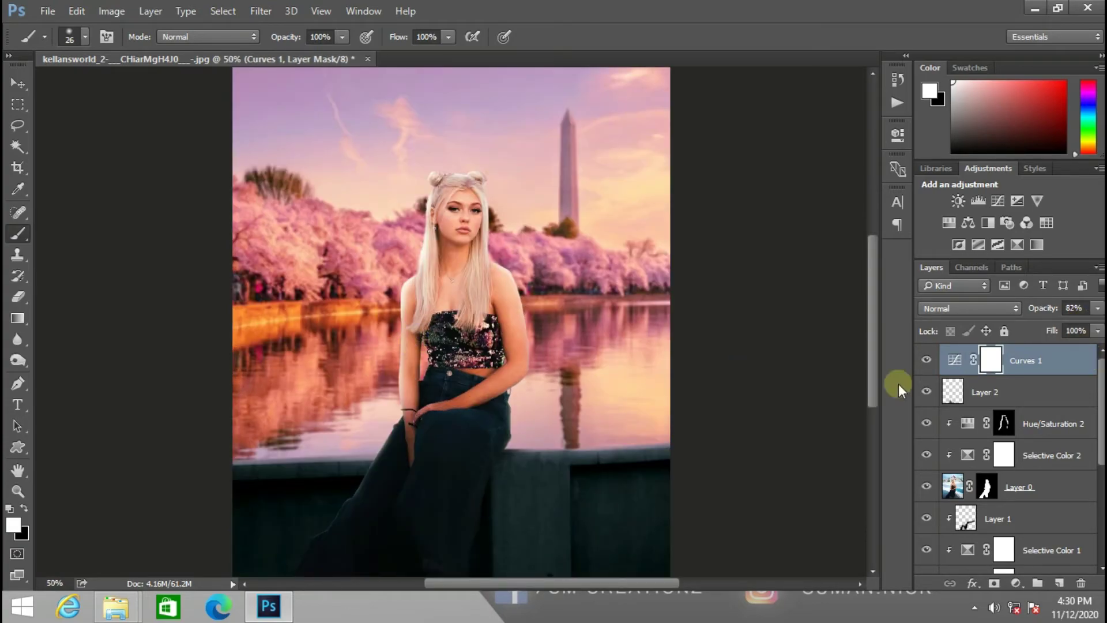
{"action": "right_click", "coordinate": [1018, 360]}
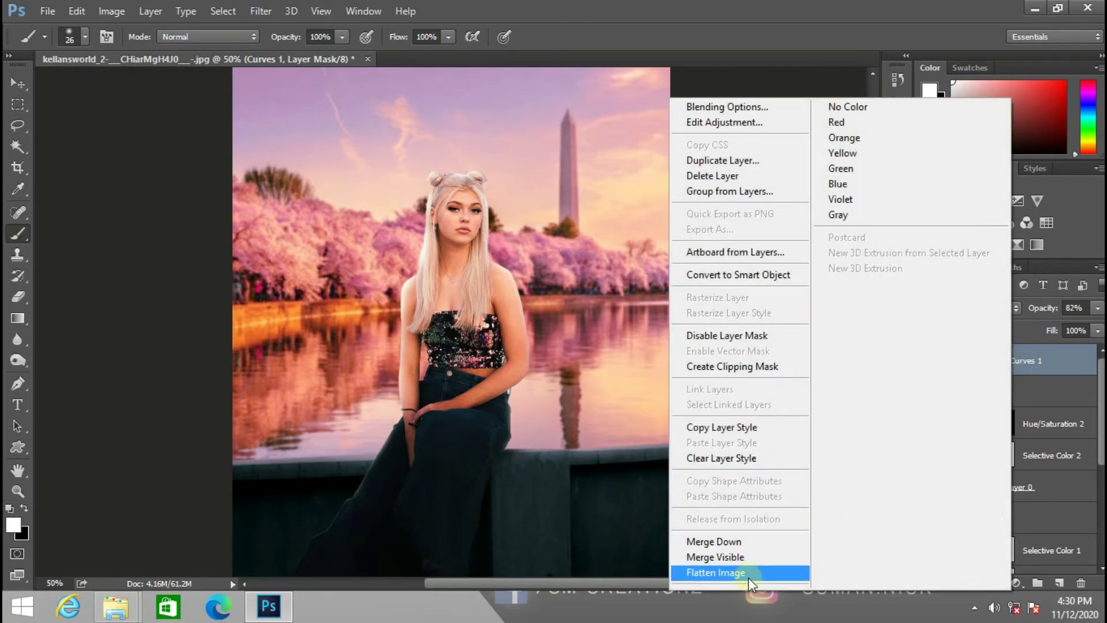
{"action": "left_click", "coordinate": [641, 475]}
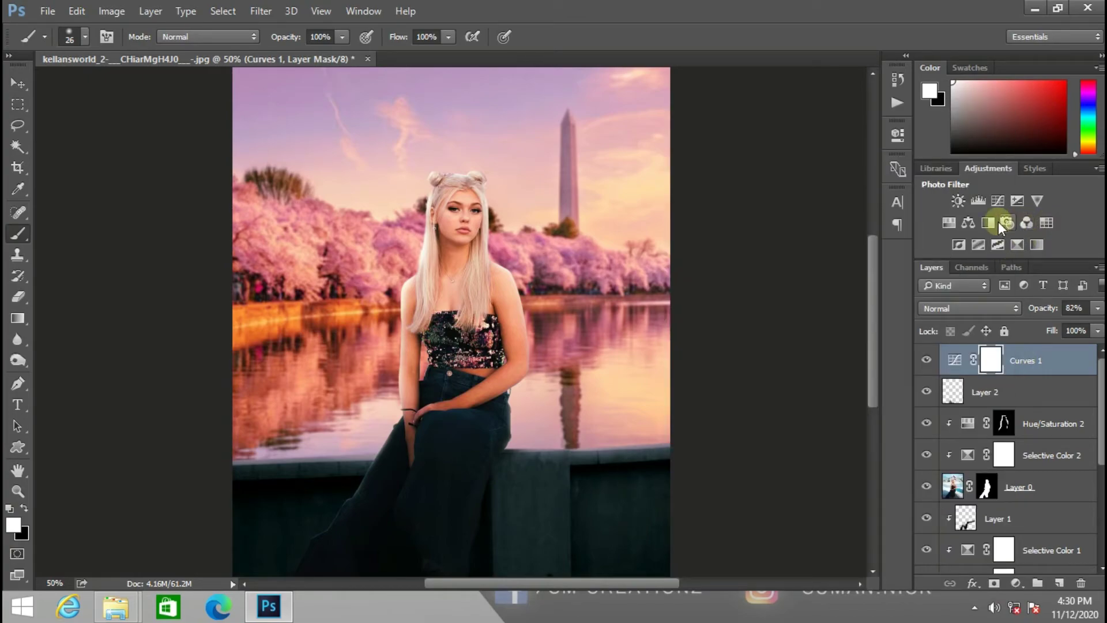
Add a Photo Filter adjustment above Curves 1 and switch it from the preset filter to a custom color
{"action": "left_click", "coordinate": [1004, 223]}
{"action": "left_click", "coordinate": [716, 172]}
{"action": "left_click", "coordinate": [712, 162]}
{"action": "left_click", "coordinate": [714, 203]}
{"action": "left_click", "coordinate": [296, 269]}
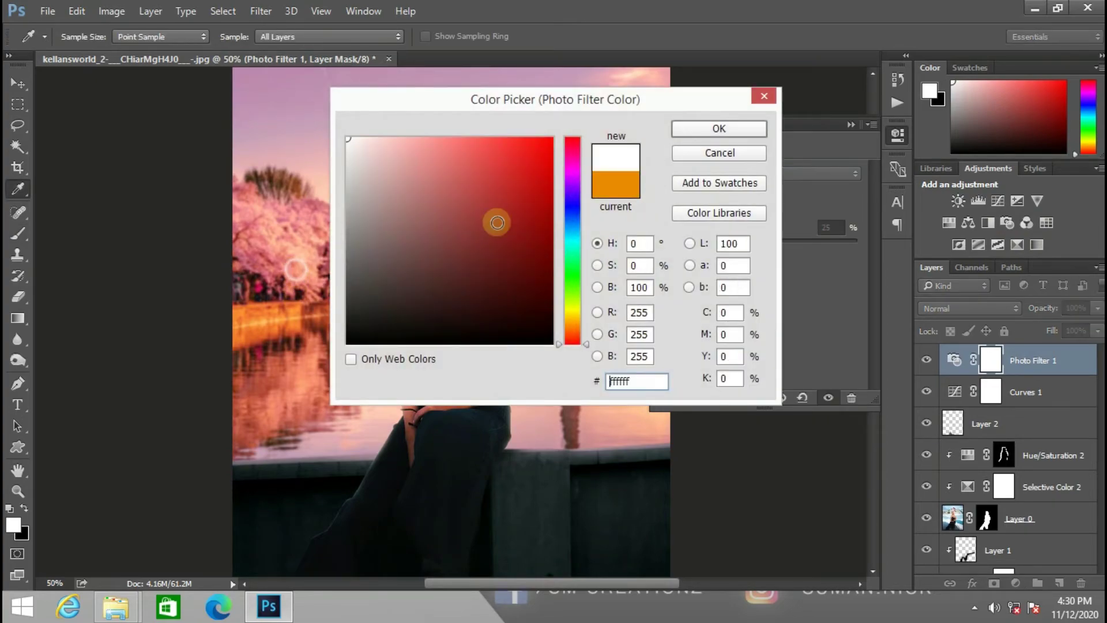
{"action": "left_click", "coordinate": [681, 130]}
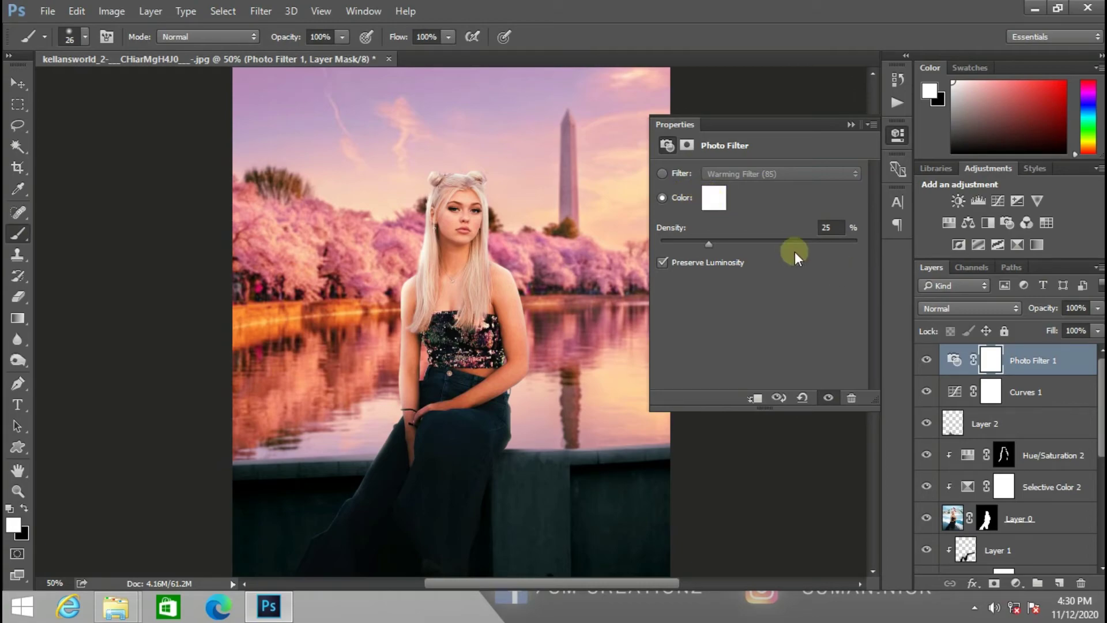
Replace the photo filter's color with a warm tone sampled from the sunset background and lower its density
{"action": "left_click", "coordinate": [955, 359]}
{"action": "left_click", "coordinate": [699, 197]}
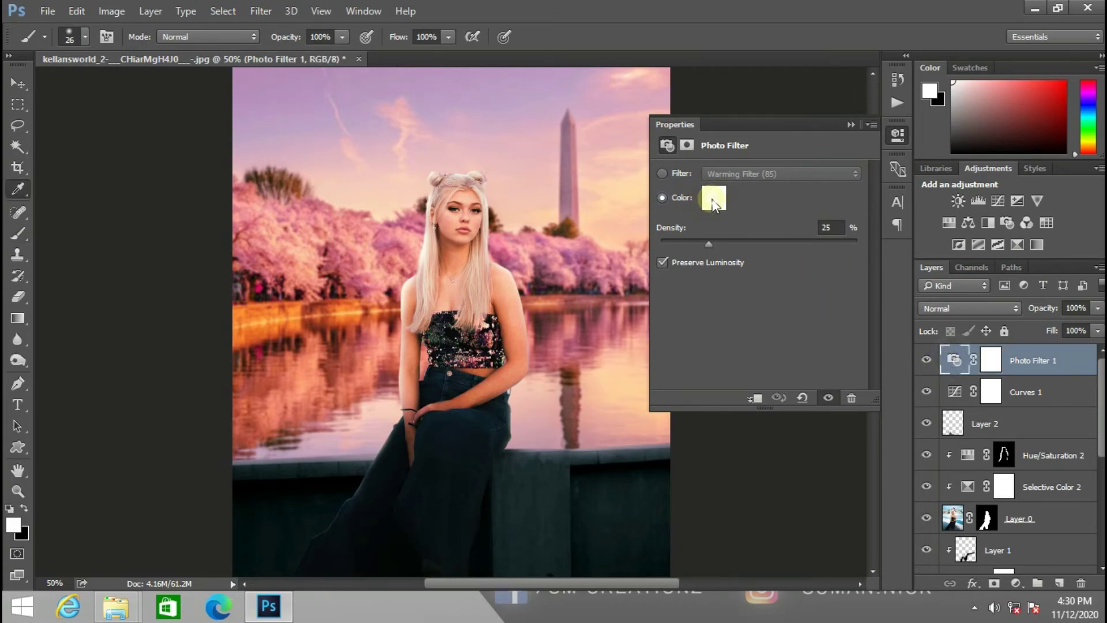
{"action": "left_click", "coordinate": [311, 258]}
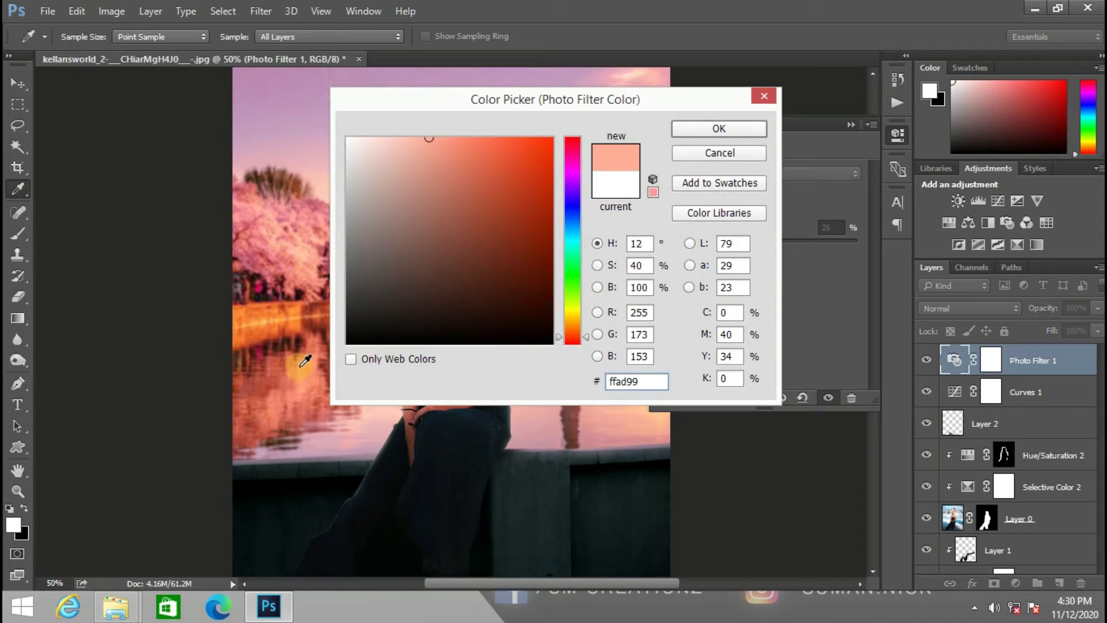
{"action": "left_click", "coordinate": [323, 343]}
{"action": "left_click", "coordinate": [581, 73]}
{"action": "left_click", "coordinate": [718, 129]}
{"action": "left_click_drag", "start_coordinate": [732, 241], "coordinate": [682, 247]}
{"action": "left_click_drag", "start_coordinate": [840, 130], "coordinate": [885, 230]}
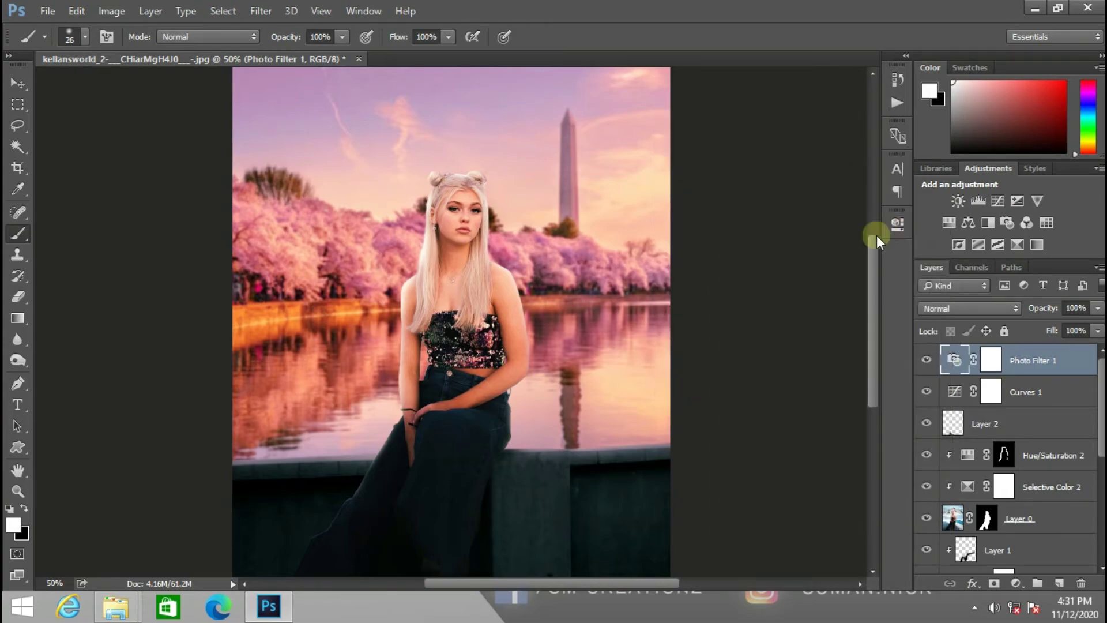
{"action": "scroll", "coordinate": [484, 343], "scroll_direction": "up", "scroll_amount": 3}
{"action": "scroll", "coordinate": [484, 343], "scroll_direction": "down", "scroll_amount": 3}
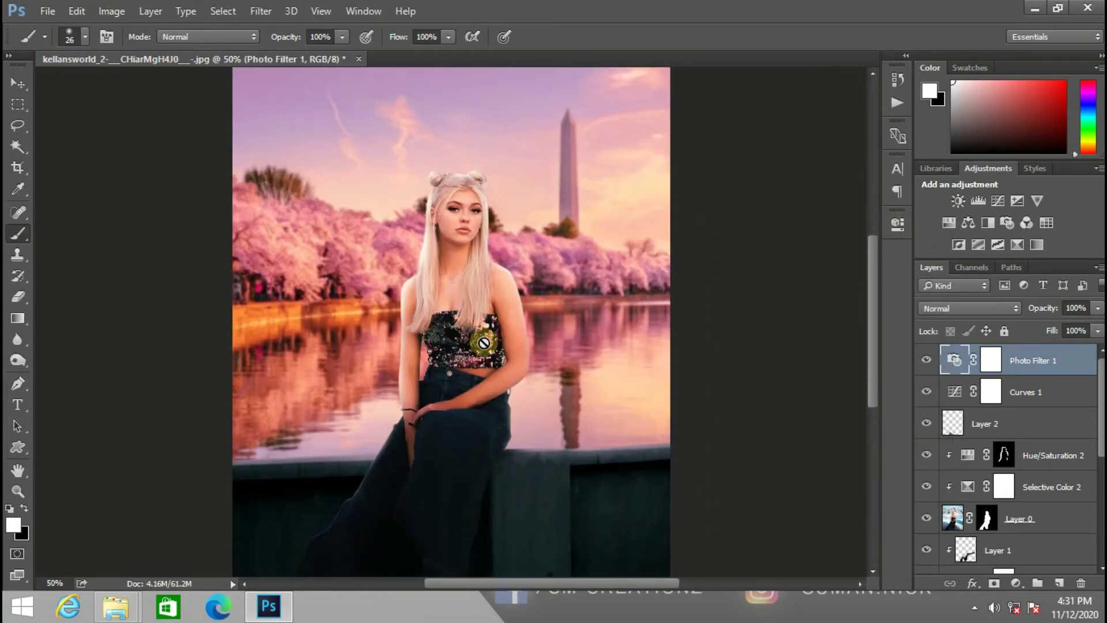
Flatten the image into a single Background layer and open it in the Camera Raw filter
{"action": "right_click", "coordinate": [1032, 366]}
{"action": "left_click", "coordinate": [791, 571]}
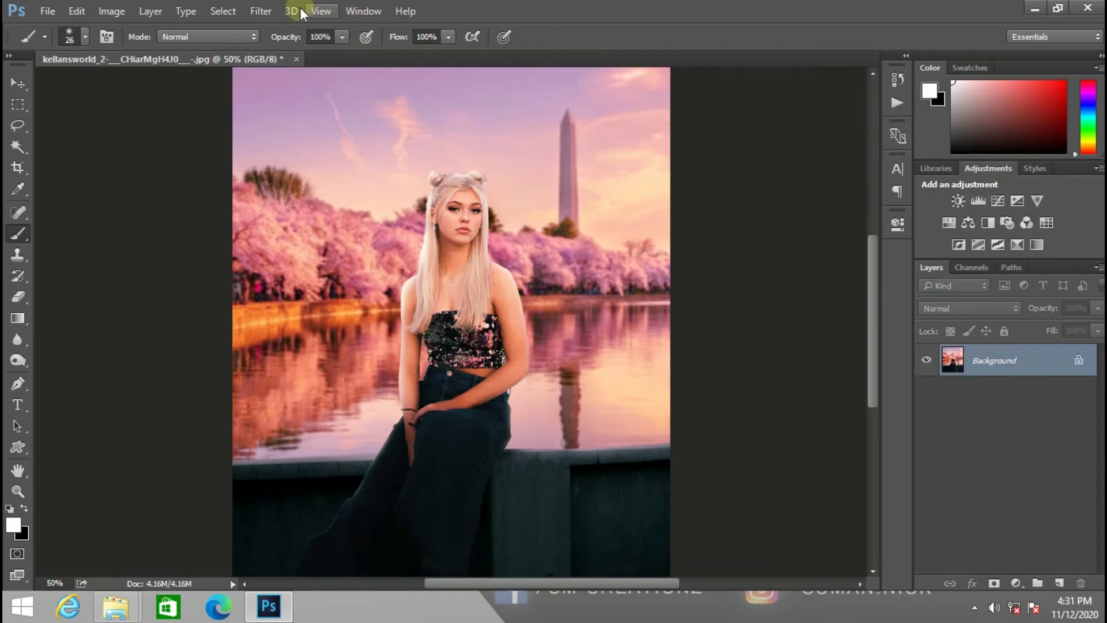
{"action": "left_click", "coordinate": [261, 11]}
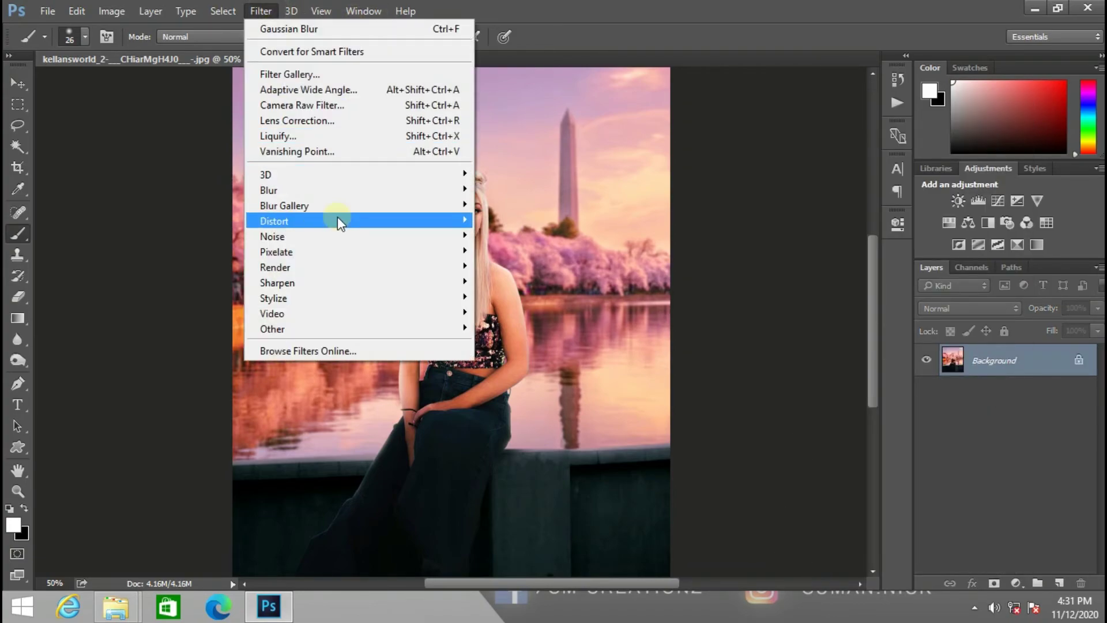
{"action": "left_click", "coordinate": [313, 105]}
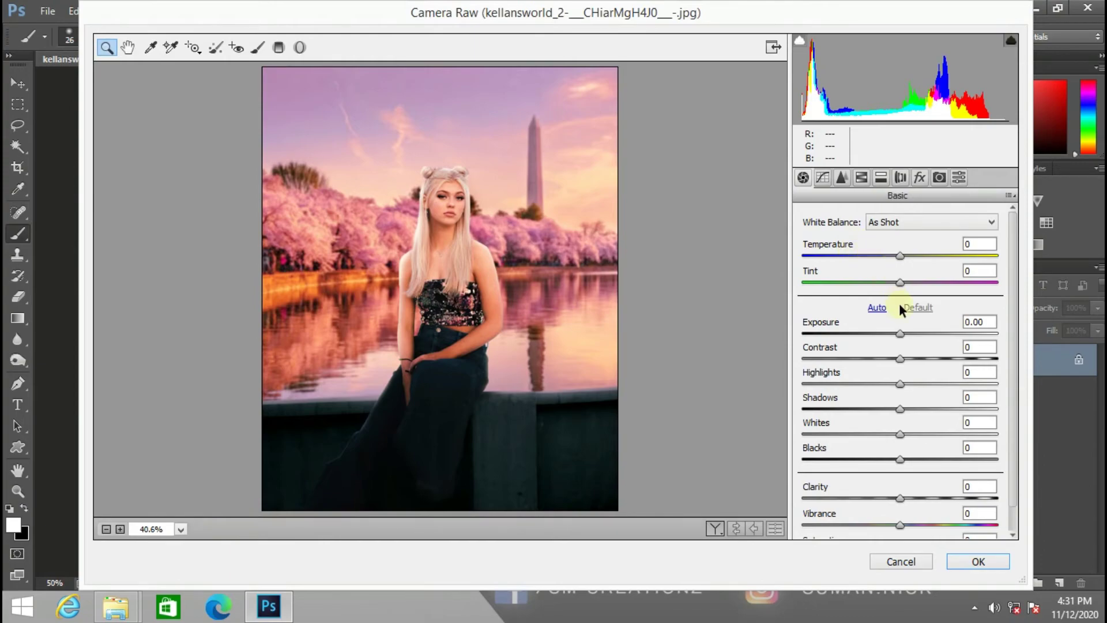
Set Temperature to +5, Exposure to +0.15, Shadows to -13, Whites to +5, Clarity to +3 and Vibrance to +10, discarding the Auto tone
{"action": "left_click", "coordinate": [882, 307]}
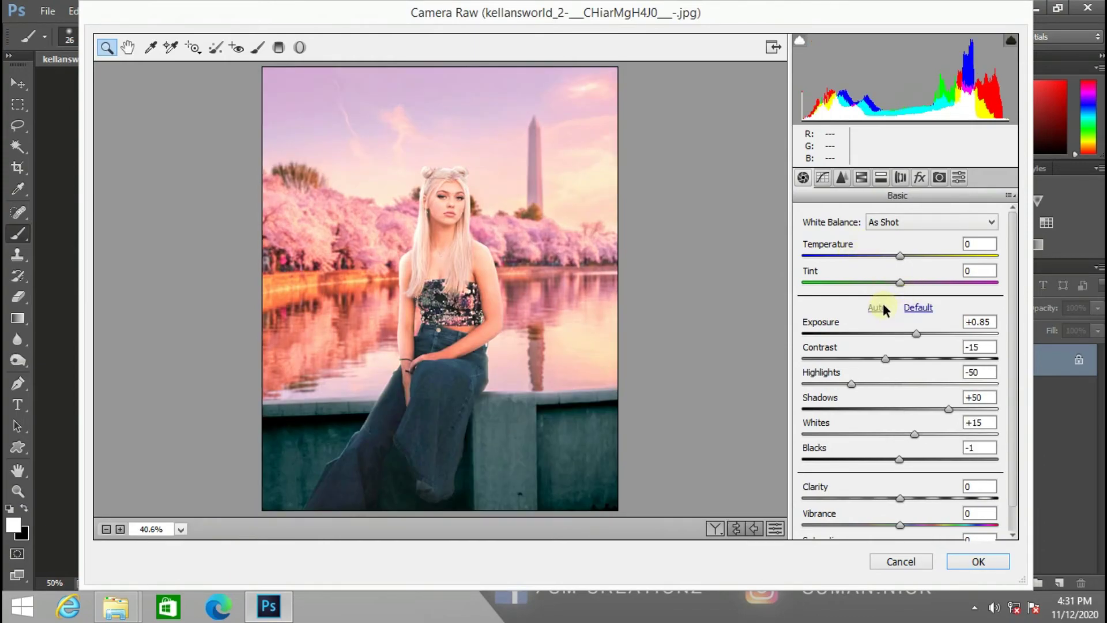
{"action": "left_click", "coordinate": [917, 308]}
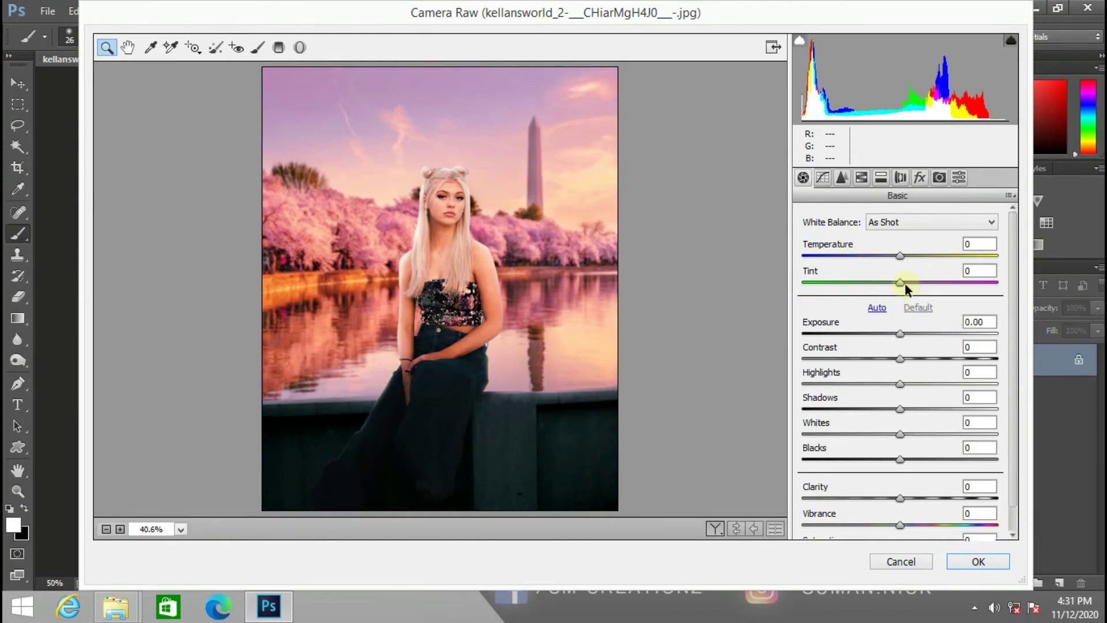
{"action": "left_click_drag", "start_coordinate": [891, 257], "coordinate": [903, 261]}
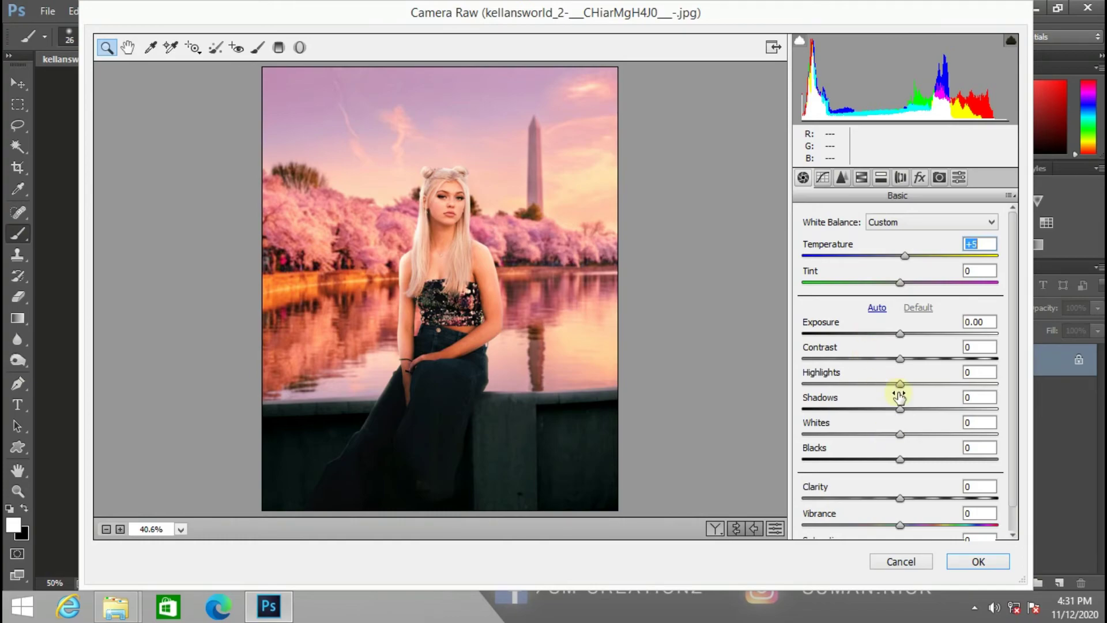
{"action": "mouse_move", "coordinate": [897, 408]}
{"action": "left_mouse_down"}
{"action": "mouse_move", "coordinate": [916, 406]}
{"action": "mouse_move", "coordinate": [859, 410]}
{"action": "mouse_move", "coordinate": [903, 413]}
{"action": "mouse_move", "coordinate": [887, 411]}
{"action": "left_mouse_up"}
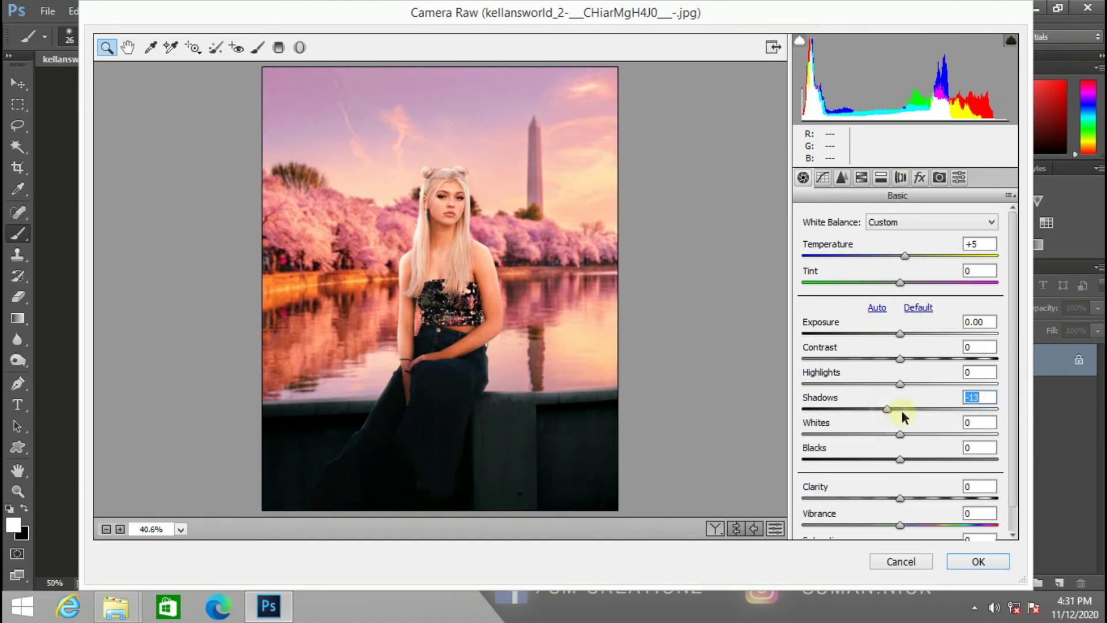
{"action": "left_click_drag", "start_coordinate": [902, 432], "coordinate": [925, 433]}
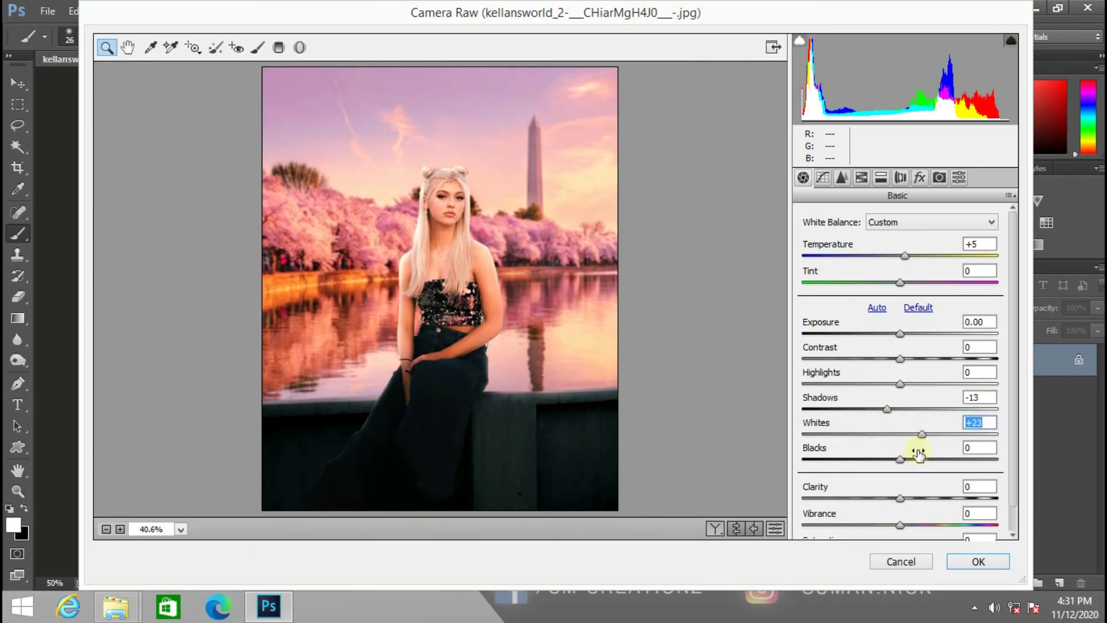
{"action": "left_click", "coordinate": [905, 434]}
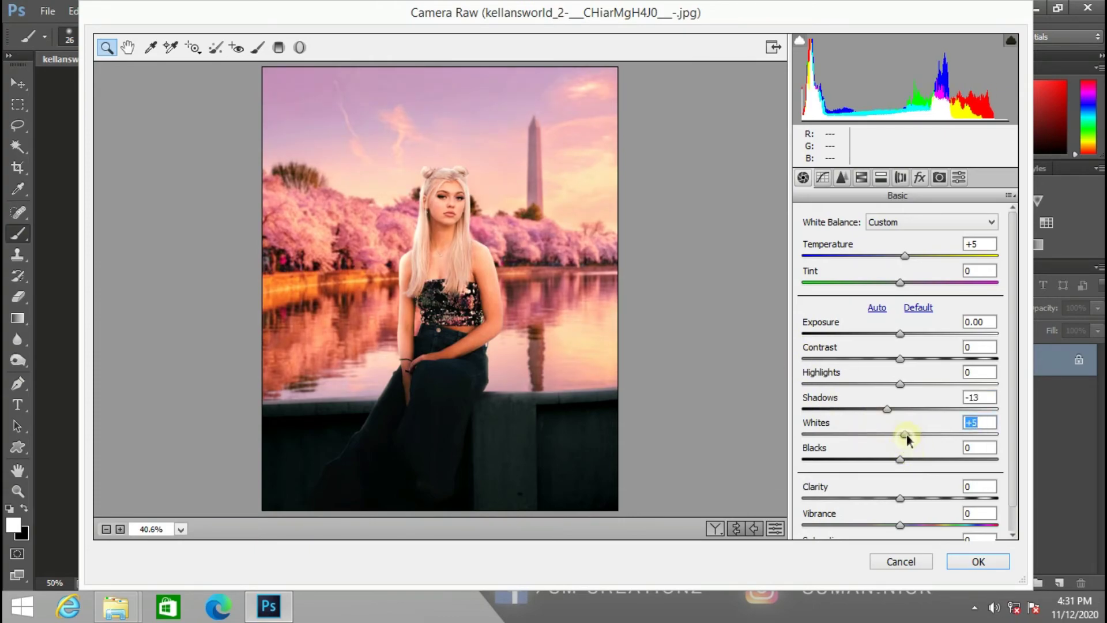
{"action": "left_click", "coordinate": [908, 334]}
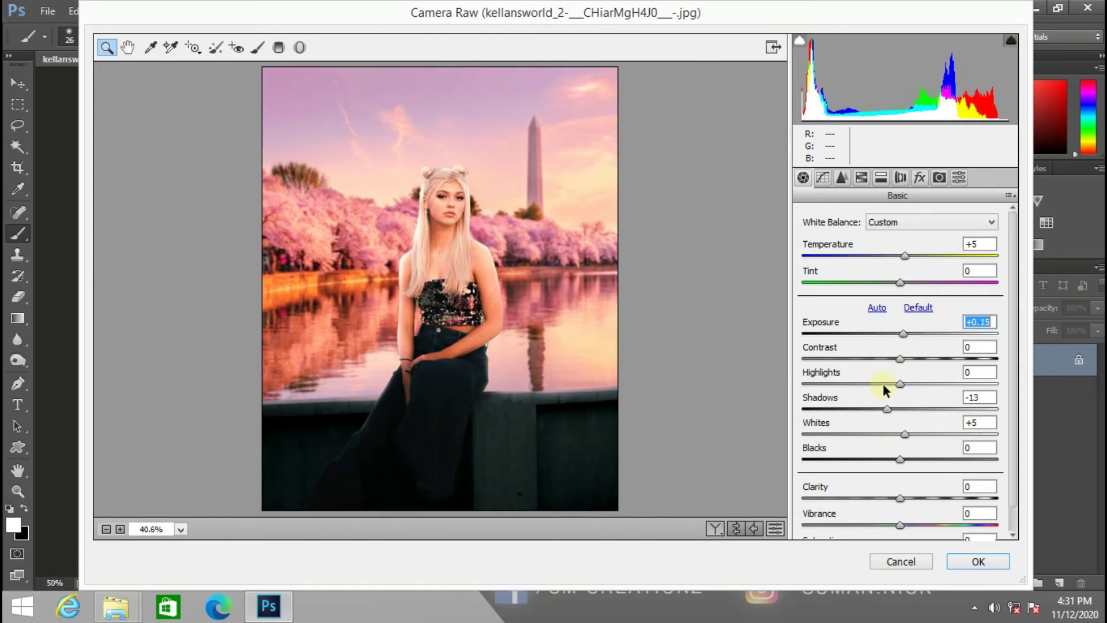
{"action": "mouse_move", "coordinate": [897, 496]}
{"action": "left_mouse_down"}
{"action": "mouse_move", "coordinate": [916, 496]}
{"action": "mouse_move", "coordinate": [903, 496]}
{"action": "left_mouse_up"}
{"action": "scroll", "coordinate": [900, 495], "scroll_direction": "down", "scroll_amount": 1}
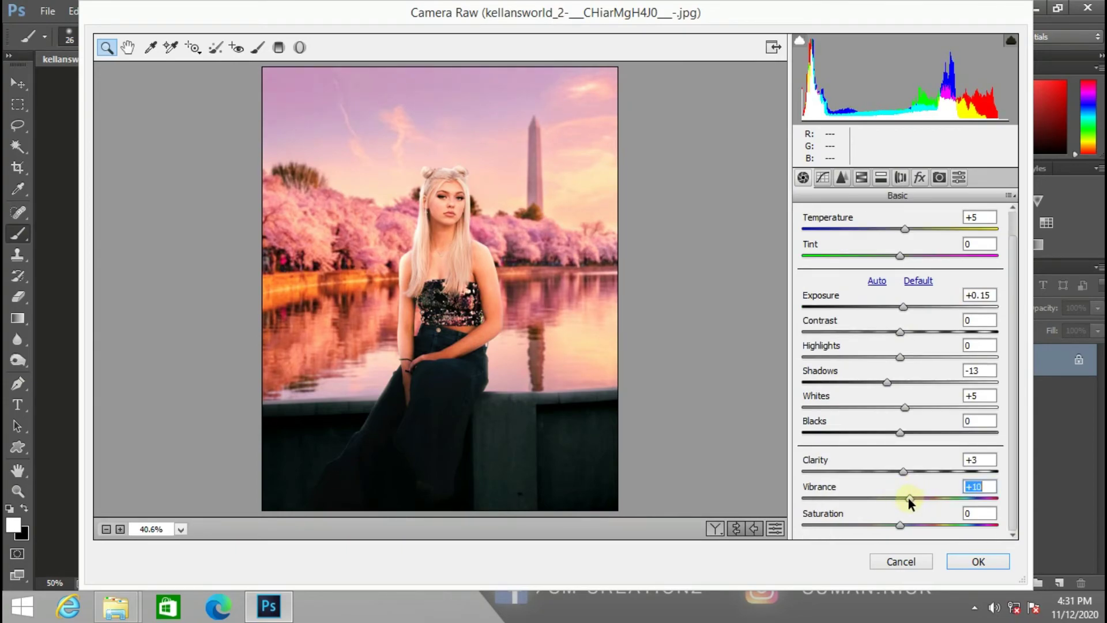
Set the luminance noise reduction to 29 while inspecting the woman's face at 66.7%
{"action": "left_click", "coordinate": [842, 178]}
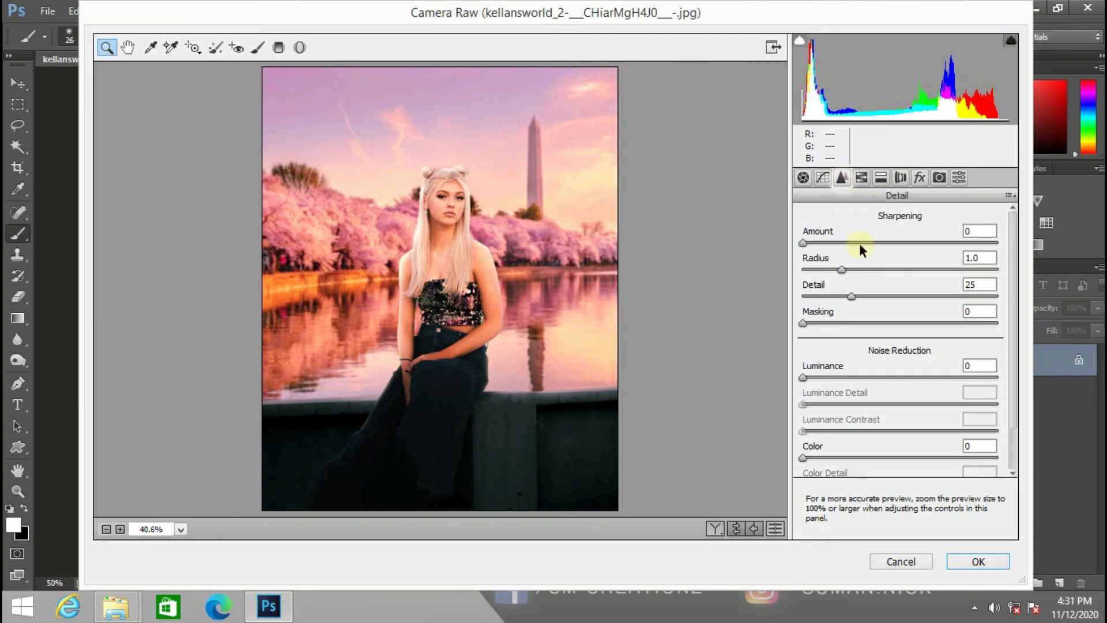
{"action": "left_click_drag", "start_coordinate": [824, 378], "coordinate": [833, 377]}
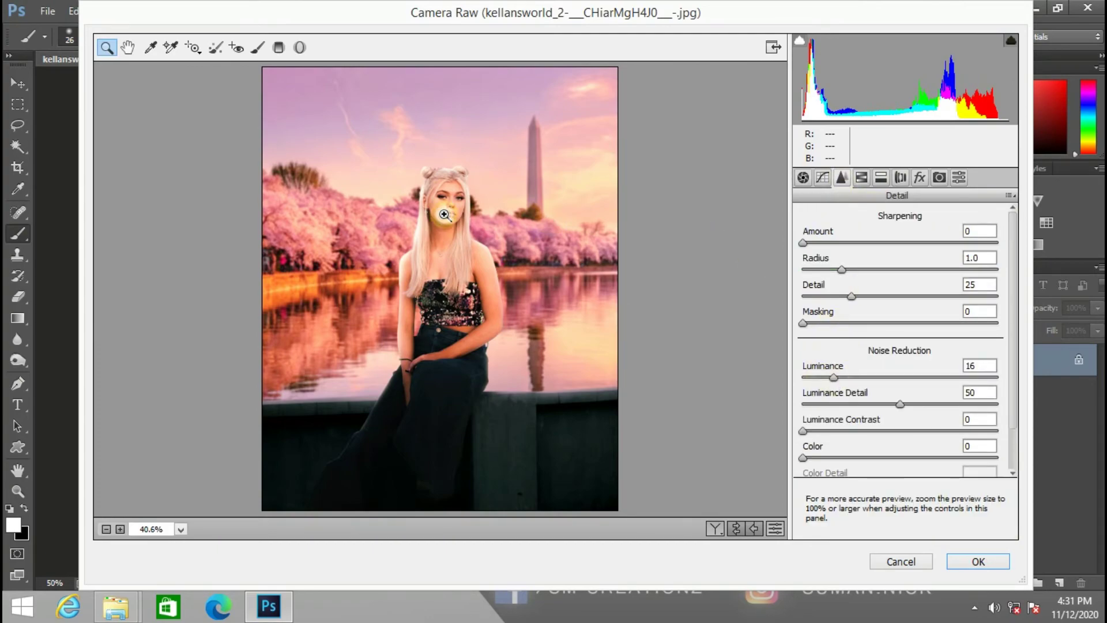
{"action": "left_click", "coordinate": [467, 224]}
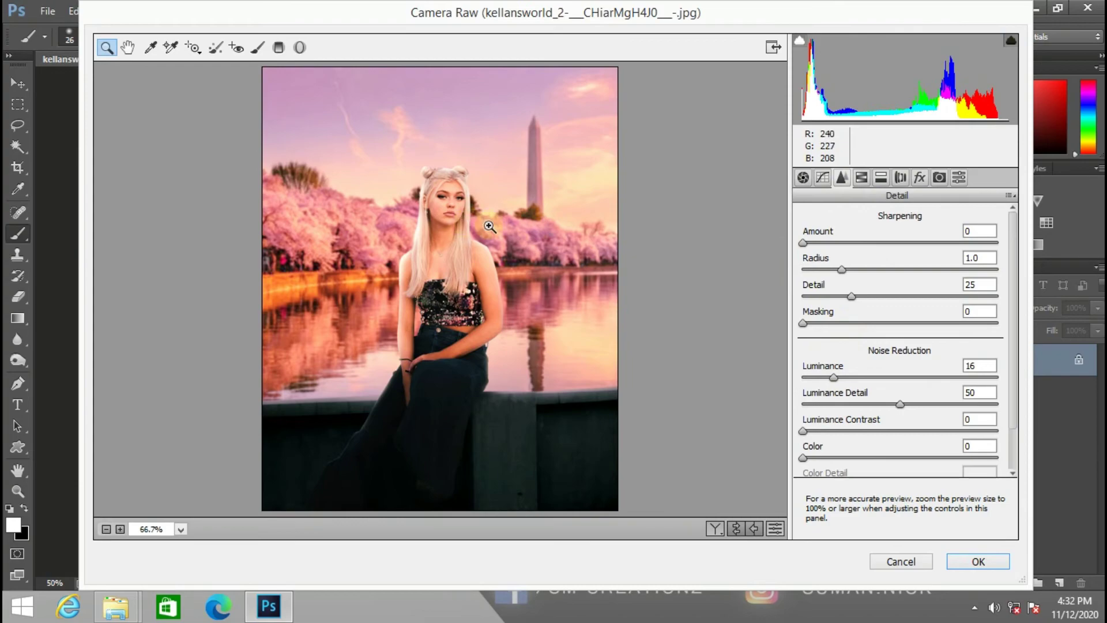
{"action": "scroll", "coordinate": [460, 260], "scroll_direction": "down", "scroll_amount": 2}
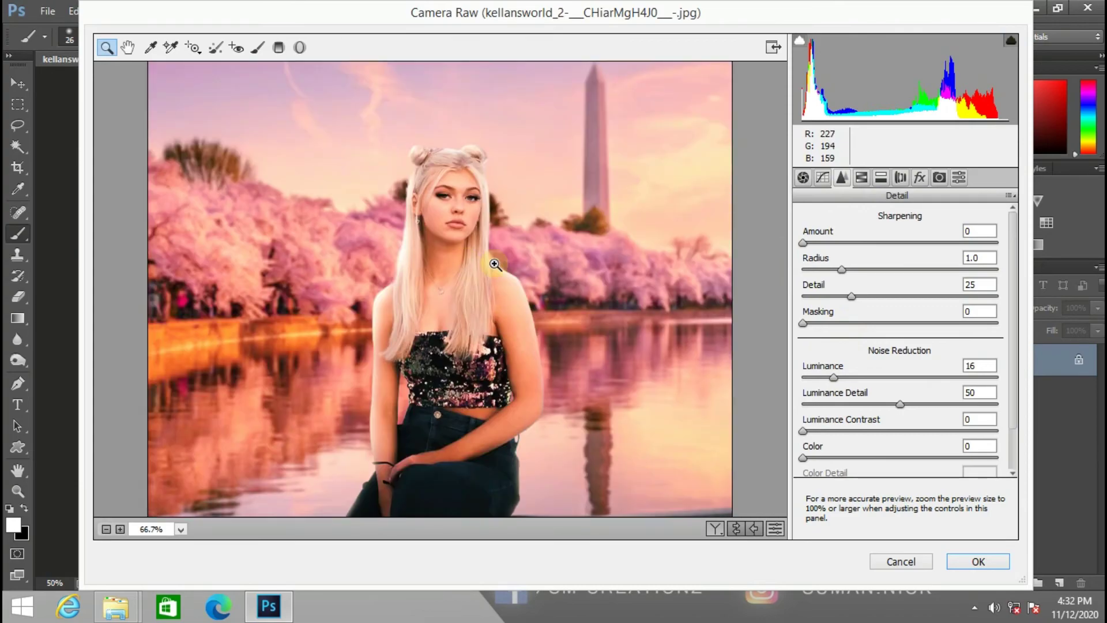
{"action": "left_click_drag", "start_coordinate": [837, 378], "coordinate": [859, 376]}
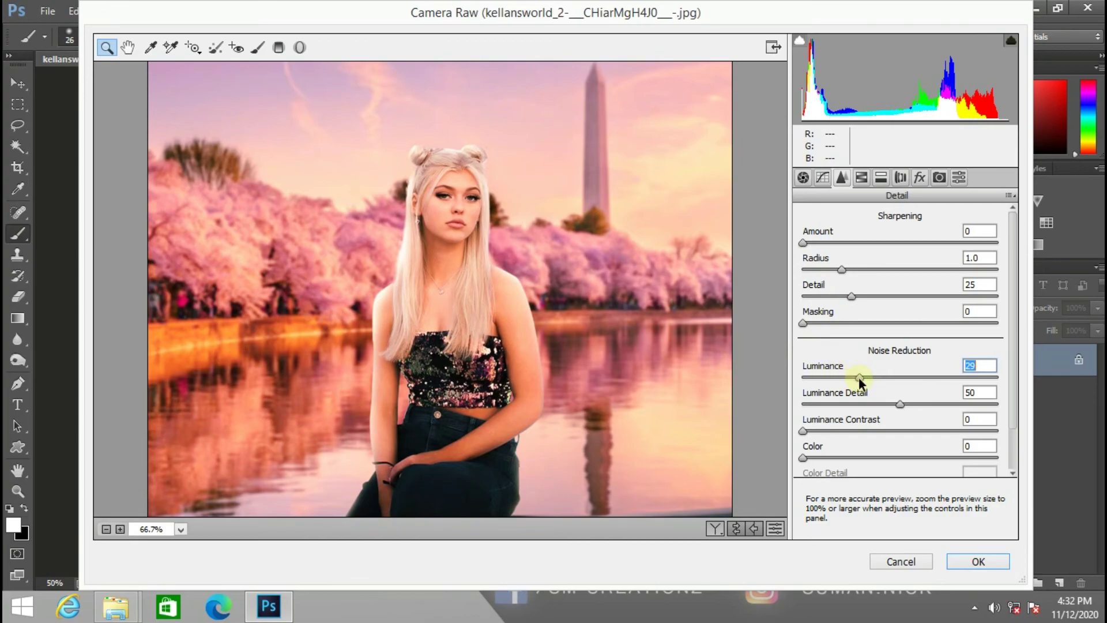
Lower the luminance noise reduction to 13 and set the sharpening amount to 7, judging the woman at 100% zoom
{"action": "left_click_drag", "start_coordinate": [833, 379], "coordinate": [831, 379]}
{"action": "left_click", "coordinate": [499, 259]}
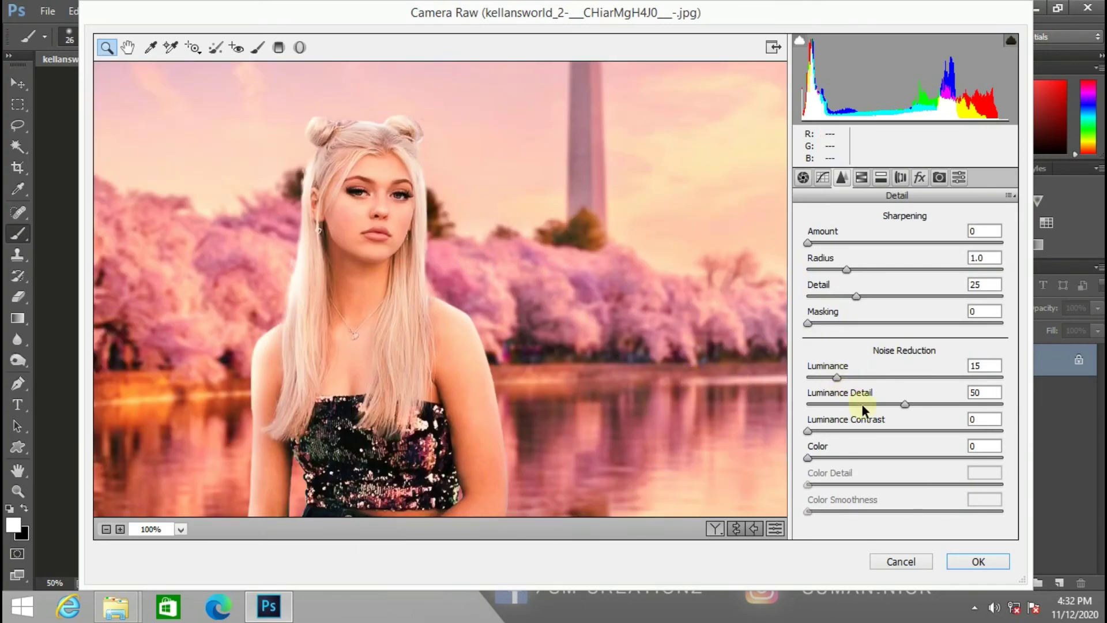
{"action": "left_click", "coordinate": [823, 243]}
{"action": "left_click", "coordinate": [855, 377]}
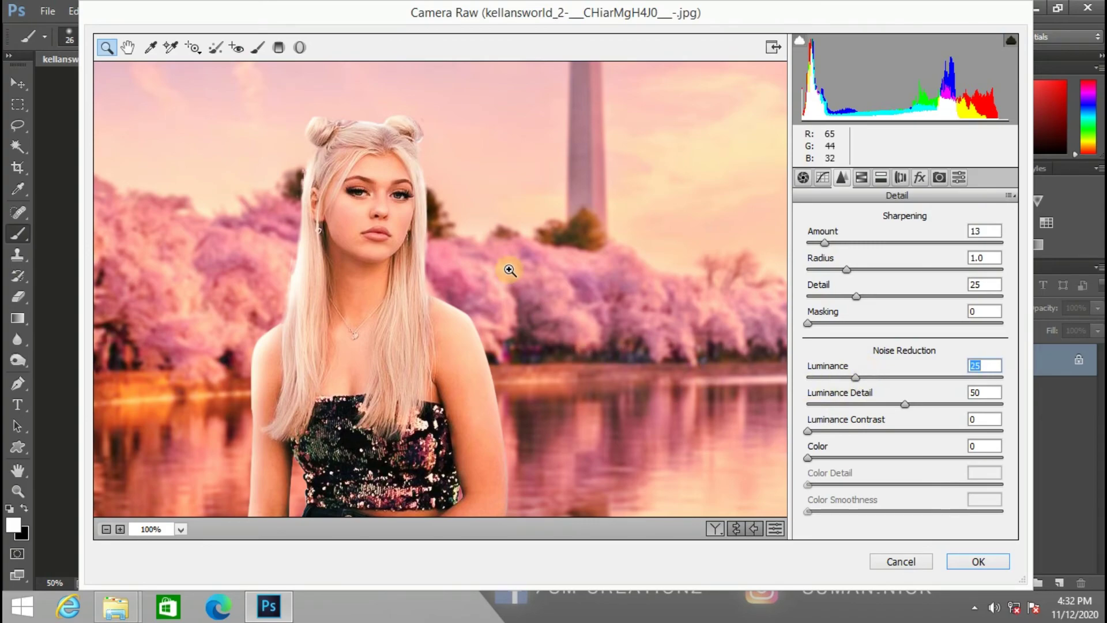
{"action": "scroll", "coordinate": [569, 320], "scroll_direction": "down", "scroll_amount": 3}
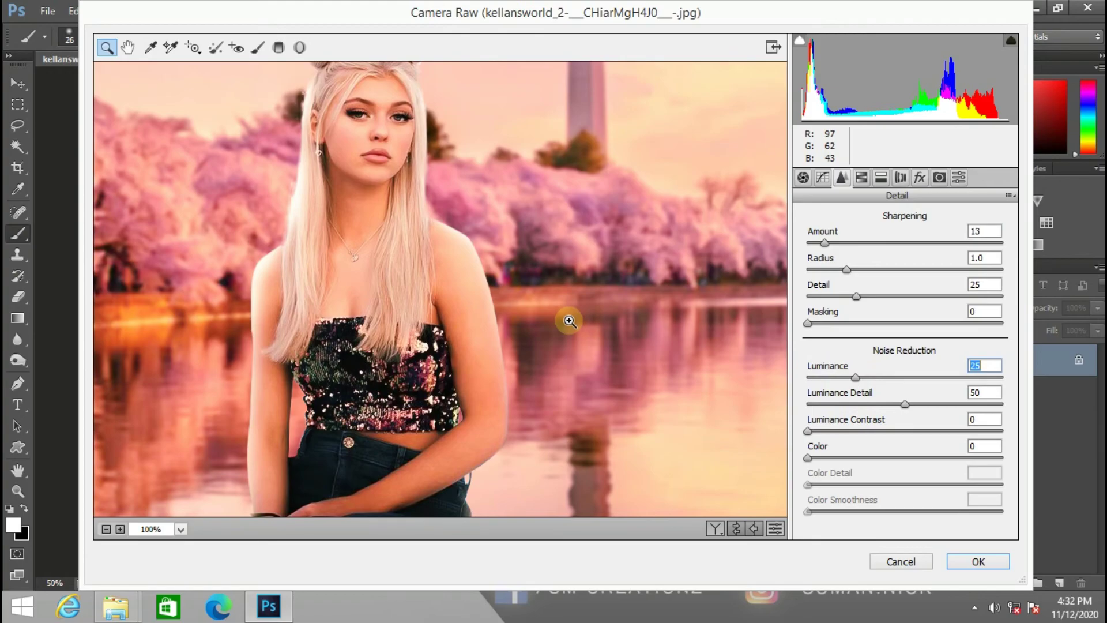
{"action": "scroll", "coordinate": [569, 321], "scroll_direction": "up", "scroll_amount": 4}
{"action": "scroll", "coordinate": [569, 321], "scroll_direction": "down", "scroll_amount": 4}
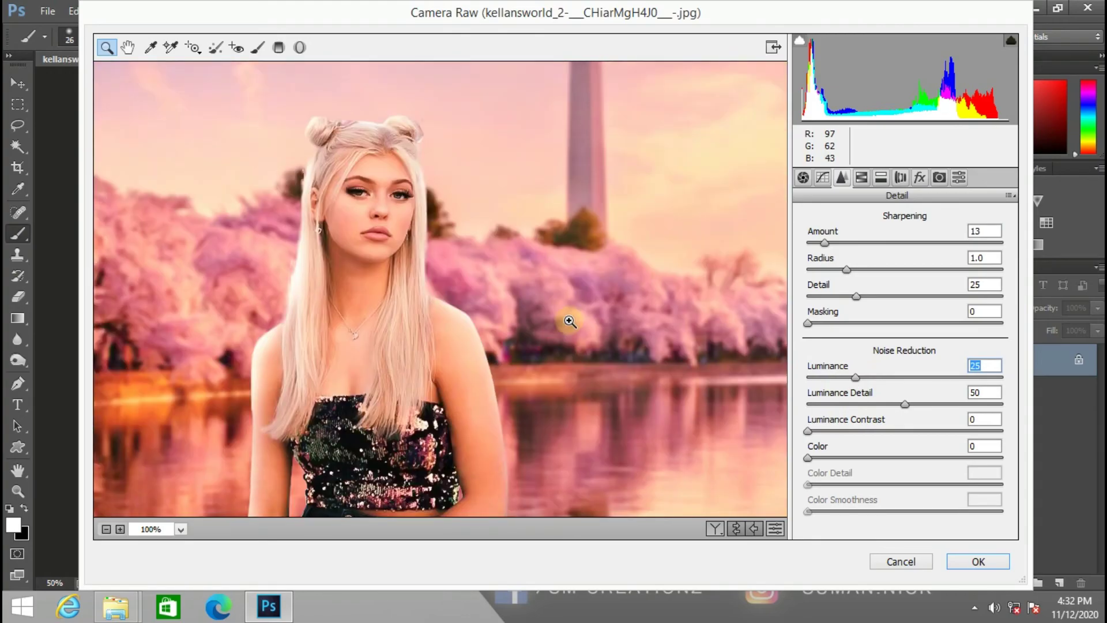
{"action": "scroll", "coordinate": [570, 321], "scroll_direction": "up", "scroll_amount": 1}
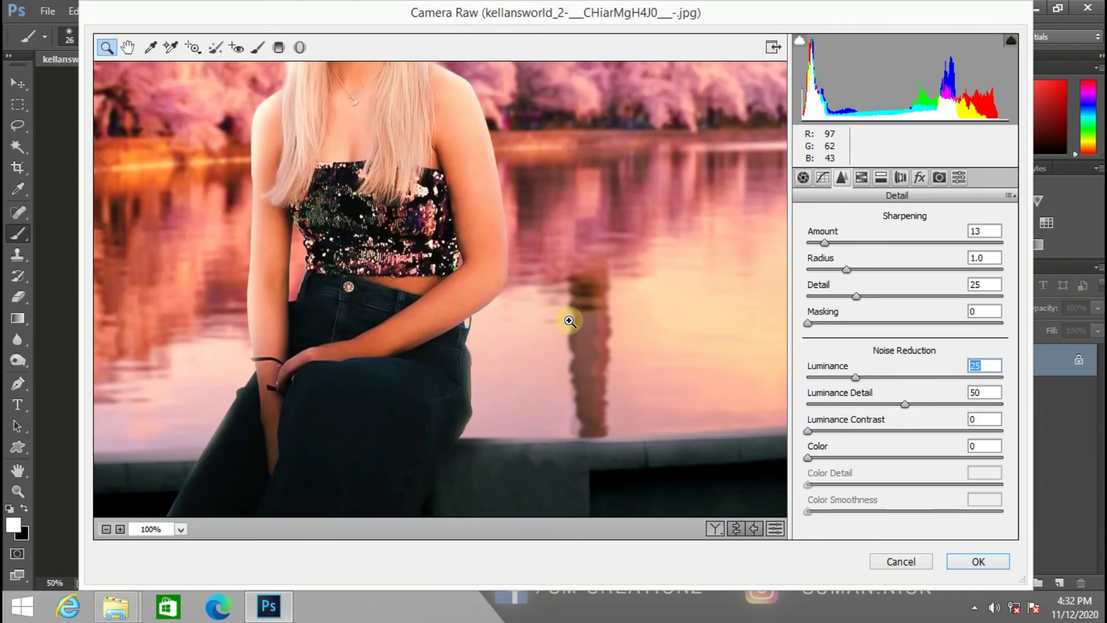
{"action": "scroll", "coordinate": [570, 321], "scroll_direction": "up", "scroll_amount": 3}
{"action": "left_click", "coordinate": [832, 376]}
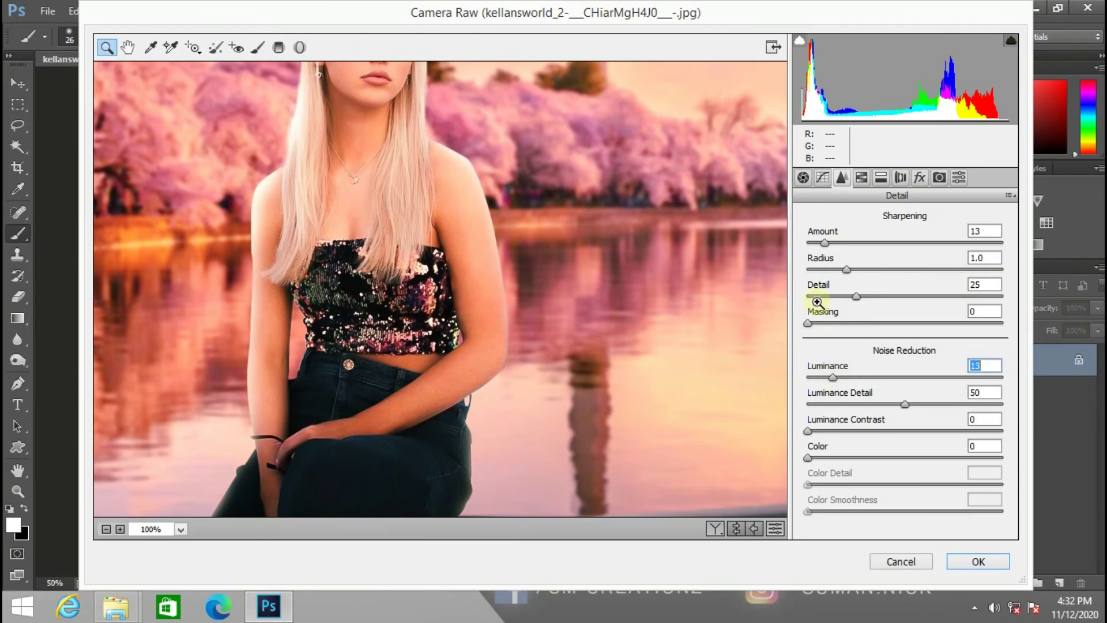
{"action": "left_click", "coordinate": [816, 242]}
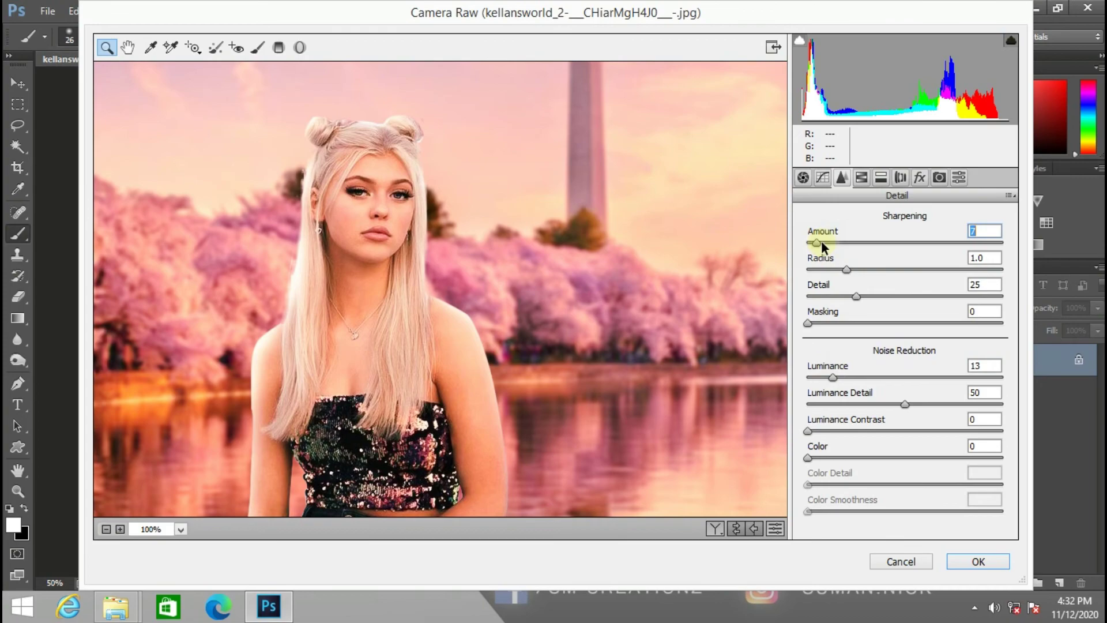
Split-tone the highlights with a hue of 68 and a saturation of 3
{"action": "left_click", "coordinate": [861, 177]}
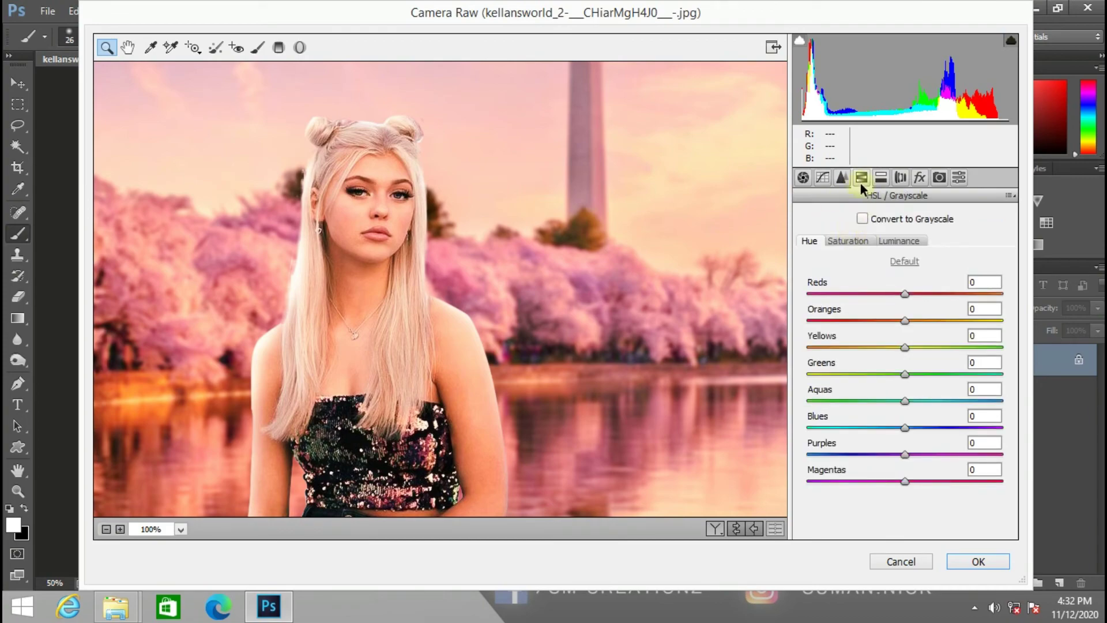
{"action": "left_click", "coordinate": [880, 177]}
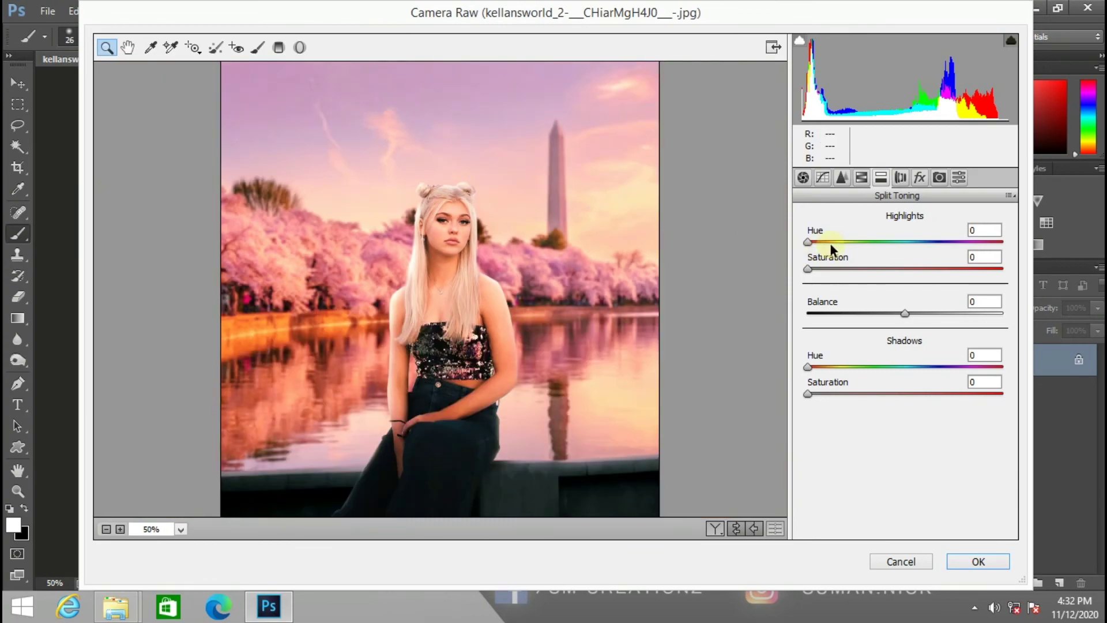
{"action": "left_click_drag", "start_coordinate": [834, 242], "coordinate": [839, 244]}
{"action": "left_click", "coordinate": [825, 267]}
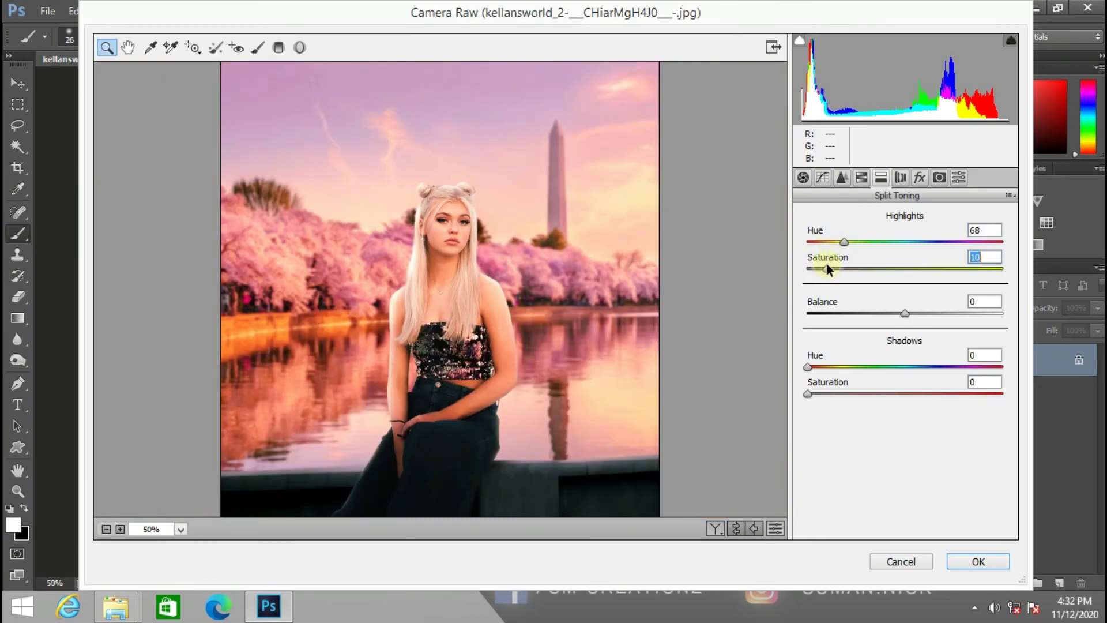
{"action": "left_click", "coordinate": [843, 241]}
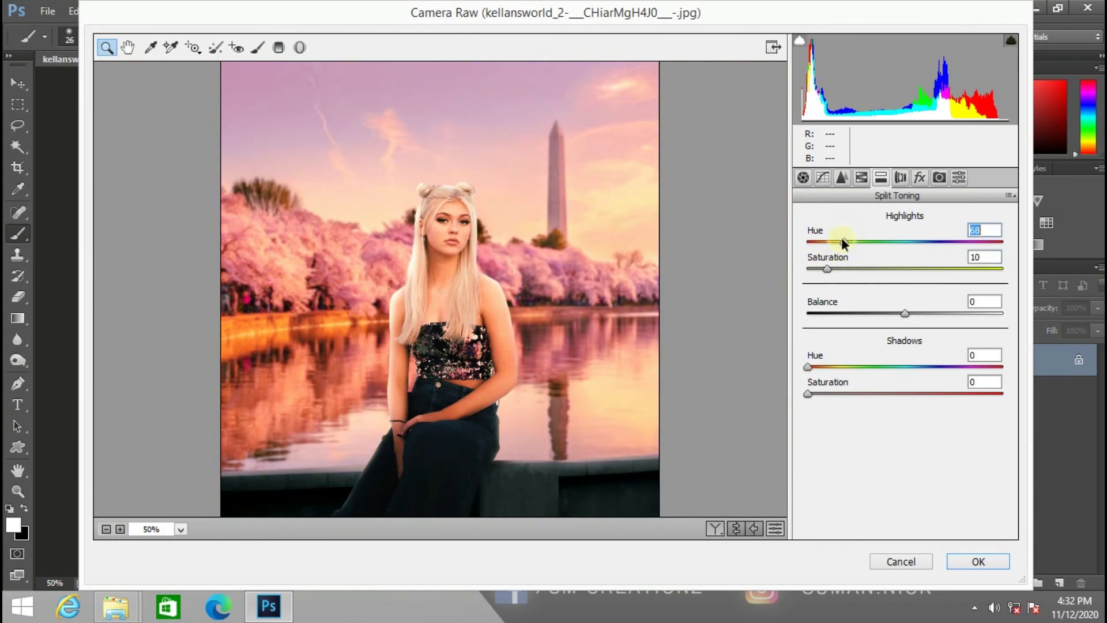
{"action": "scroll", "coordinate": [444, 339], "scroll_direction": "down", "scroll_amount": 3}
{"action": "mouse_move", "coordinate": [826, 268]}
{"action": "left_mouse_down"}
{"action": "mouse_move", "coordinate": [798, 266]}
{"action": "mouse_move", "coordinate": [895, 271]}
{"action": "mouse_move", "coordinate": [814, 270]}
{"action": "left_mouse_up"}
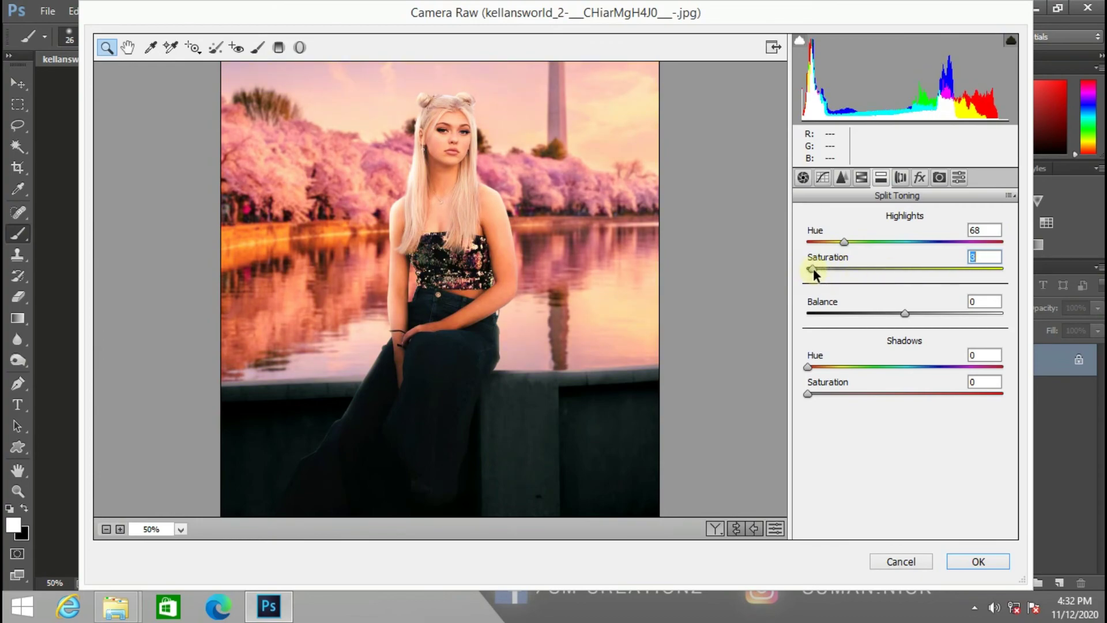
Split-tone the shadows with a hue of 360 and a saturation of 2, and check the whole image
{"action": "left_click_drag", "start_coordinate": [834, 366], "coordinate": [1001, 368]}
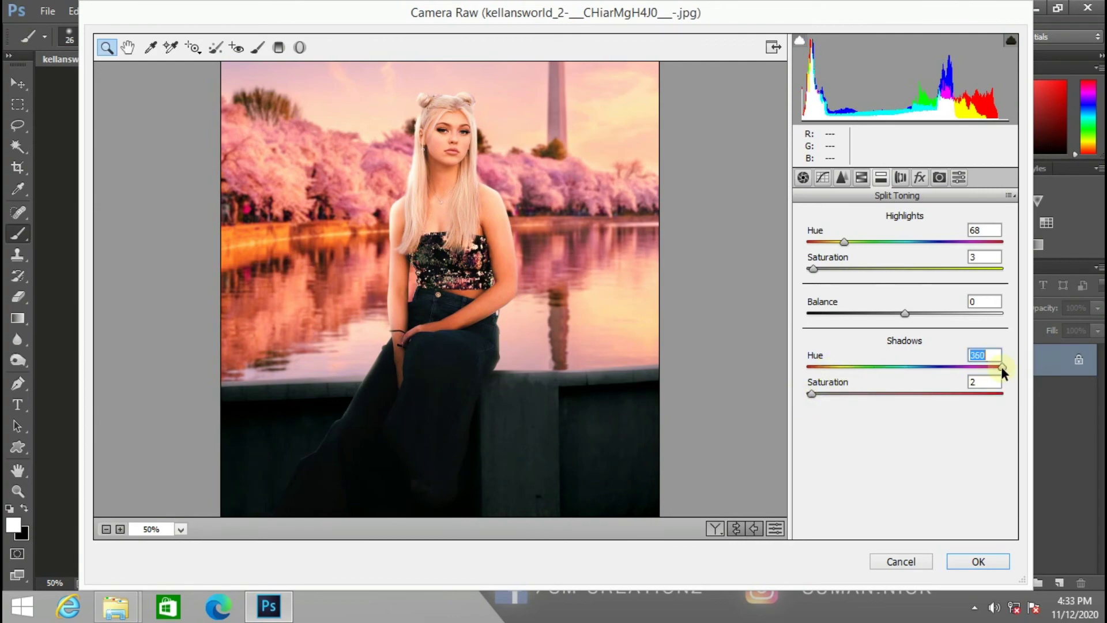
{"action": "scroll", "coordinate": [408, 229], "scroll_direction": "up", "scroll_amount": 3}
{"action": "scroll", "coordinate": [621, 276], "scroll_direction": "down", "scroll_amount": 3}
{"action": "scroll", "coordinate": [621, 277], "scroll_direction": "up", "scroll_amount": 3}
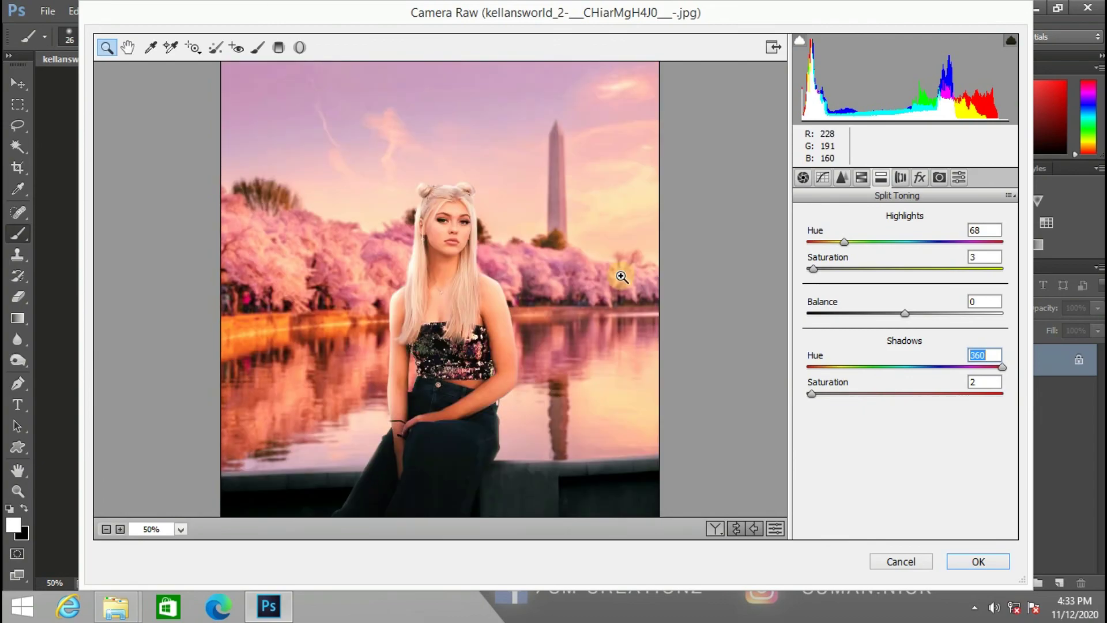
Look through the effects settings and apply the Camera Raw filter to the Background layer
{"action": "left_click", "coordinate": [920, 178]}
{"action": "scroll", "coordinate": [606, 257], "scroll_direction": "down", "scroll_amount": 3}
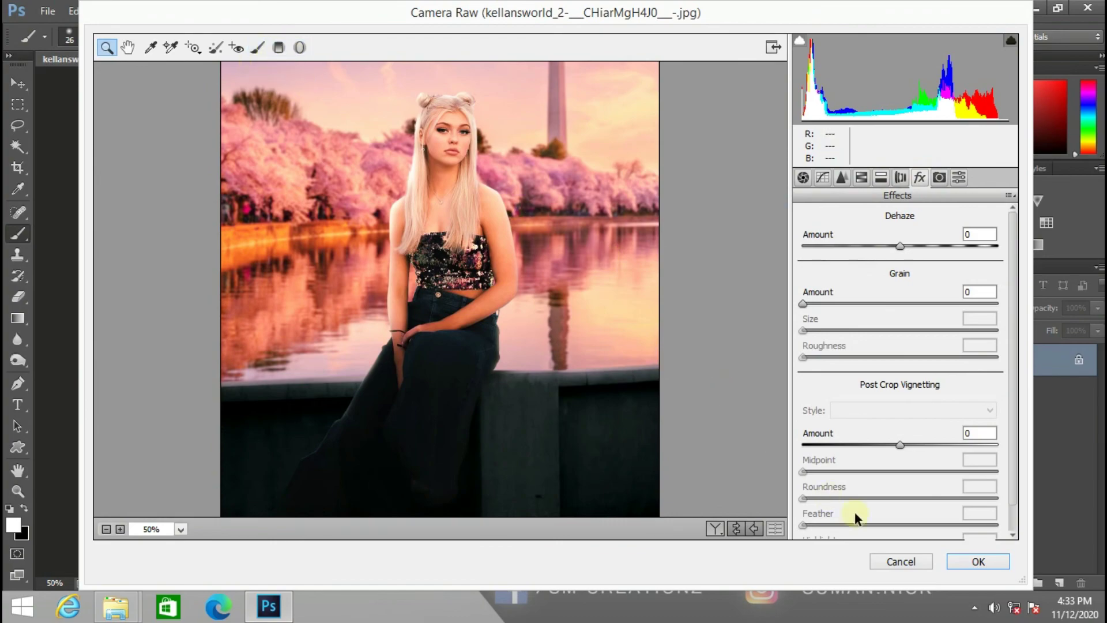
{"action": "left_click", "coordinate": [978, 560]}
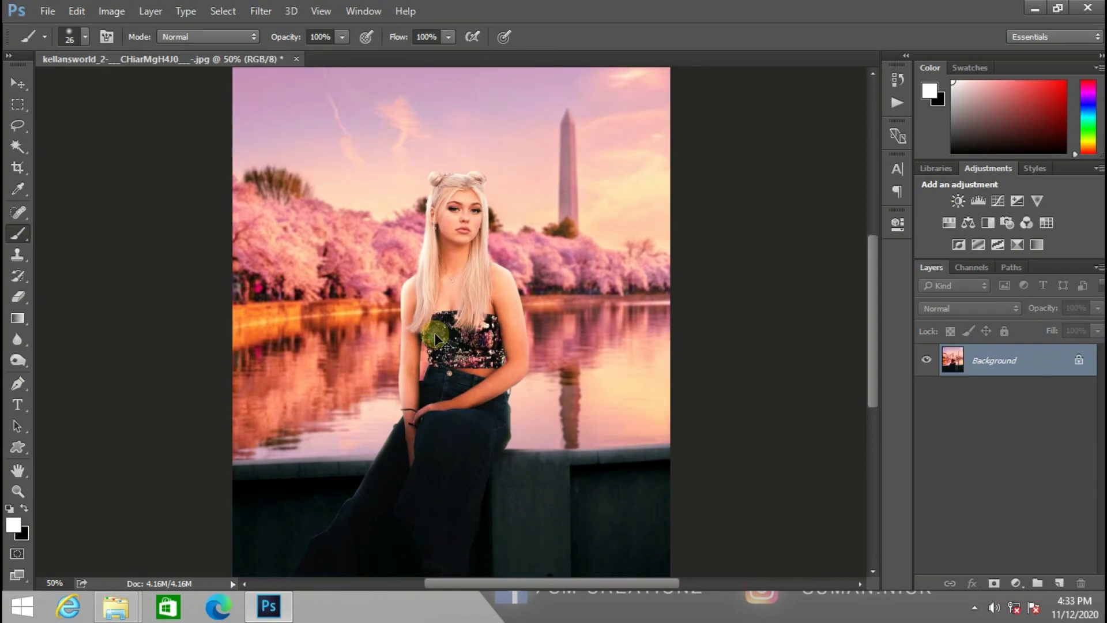
Examine the graded composite, from the woman's face and top at 200% to the overall scene at 66.7%
{"action": "scroll", "coordinate": [435, 335], "scroll_direction": "up", "scroll_amount": 2}
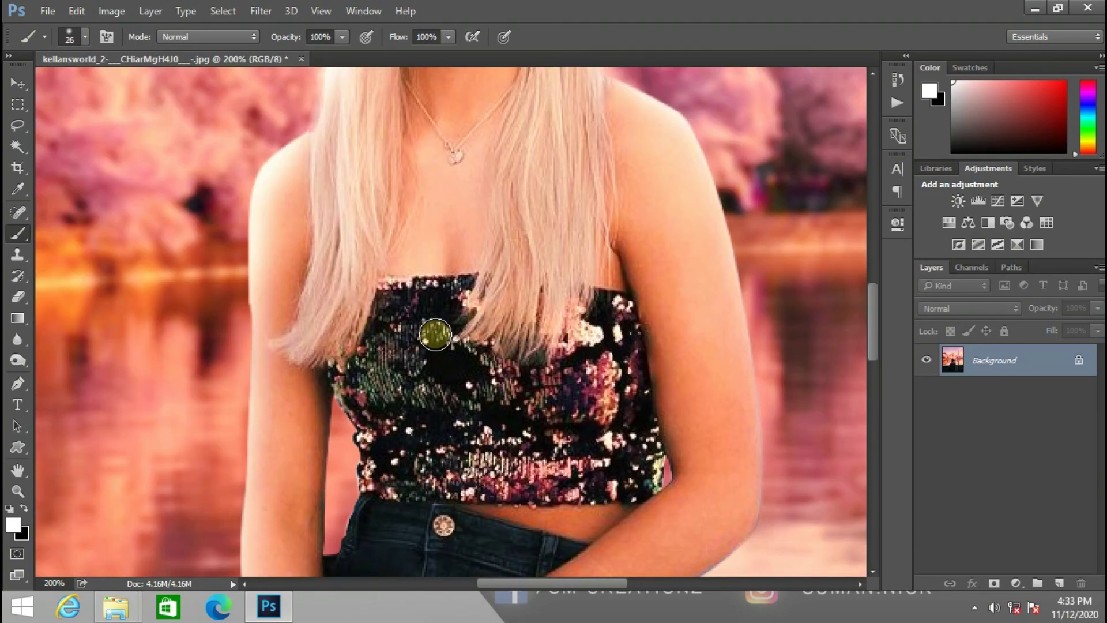
{"action": "scroll", "coordinate": [435, 336], "scroll_direction": "up", "scroll_amount": 5}
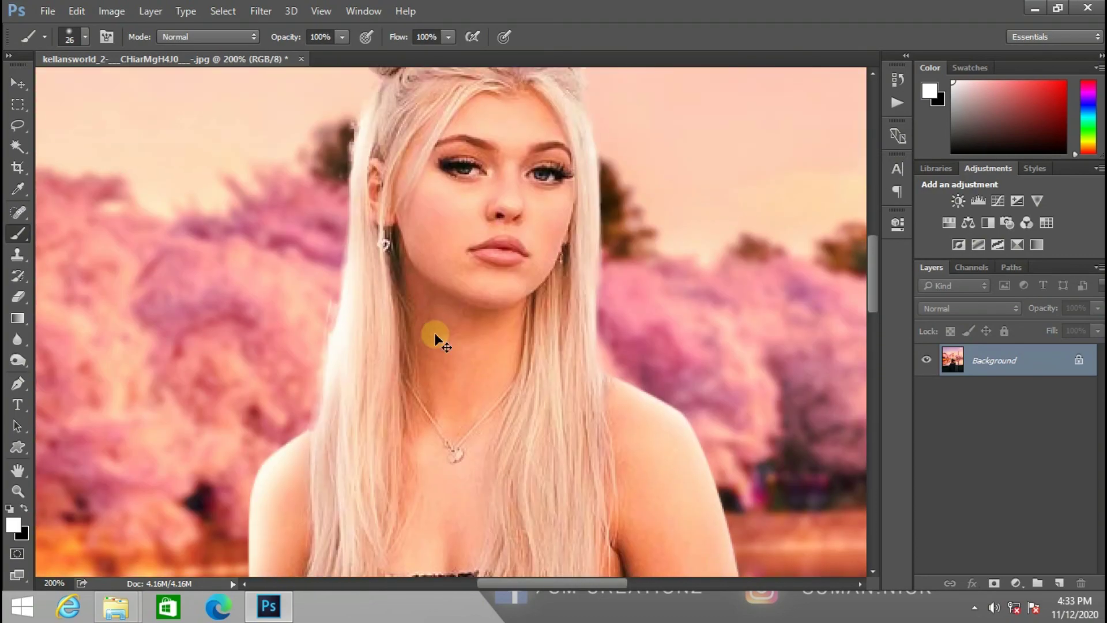
{"action": "key", "text": "ctrl+minus"}
{"action": "key", "text": "ctrl+minus"}
{"action": "key", "text": "ctrl+minus"}
{"action": "key", "text": "ctrl+minus"}
{"action": "key", "text": "ctrl+minus"}
{"action": "key", "text": "ctrl+plus"}
{"action": "key", "text": "ctrl+plus"}
{"action": "key", "text": "ctrl+plus"}
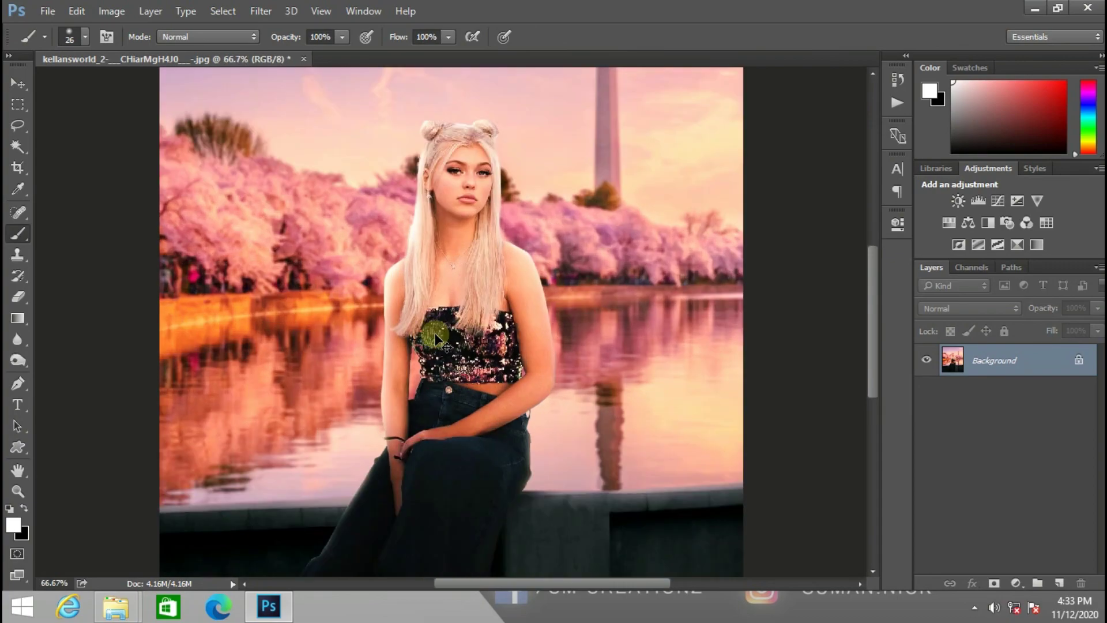
{"action": "scroll", "coordinate": [447, 336], "scroll_direction": "up", "scroll_amount": 2}
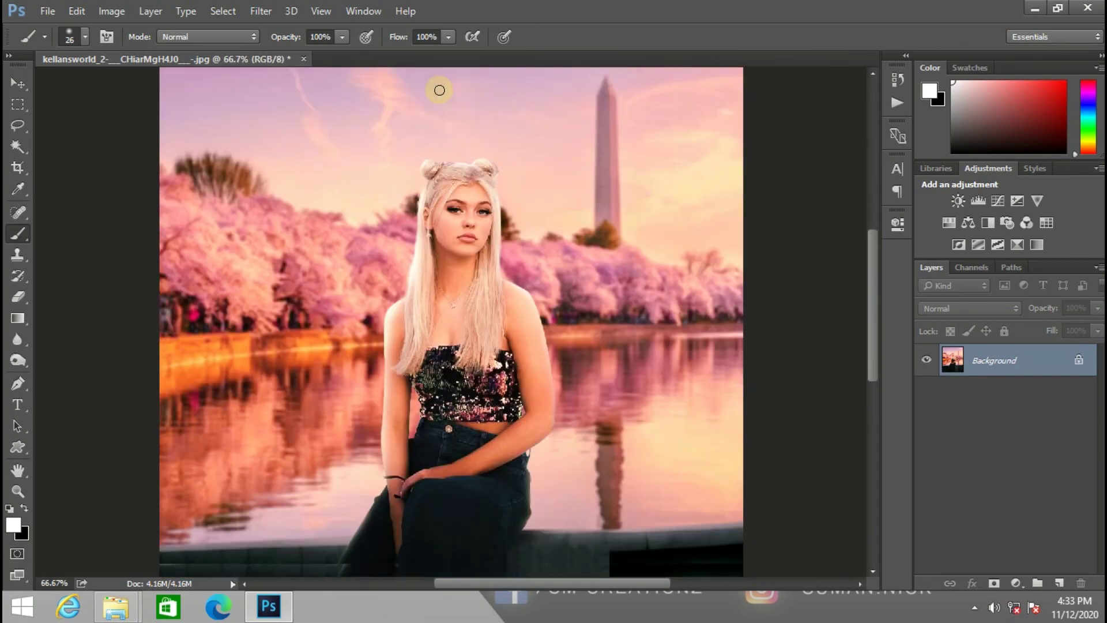
{"action": "scroll", "coordinate": [440, 90], "scroll_direction": "down", "scroll_amount": 5}
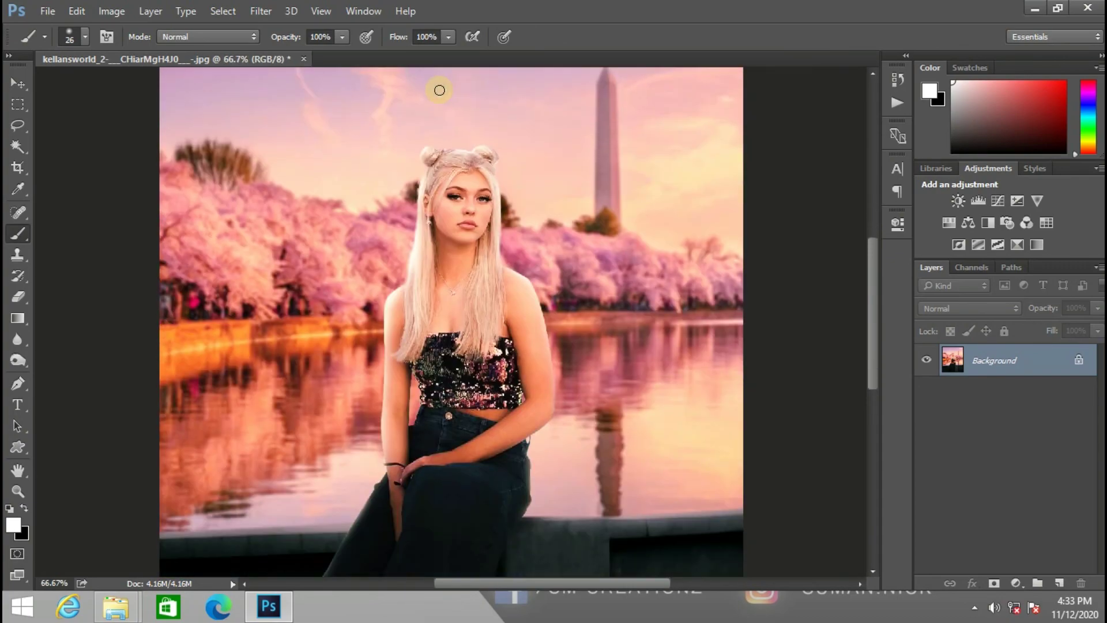
{"action": "scroll", "coordinate": [439, 90], "scroll_direction": "up", "scroll_amount": 3}
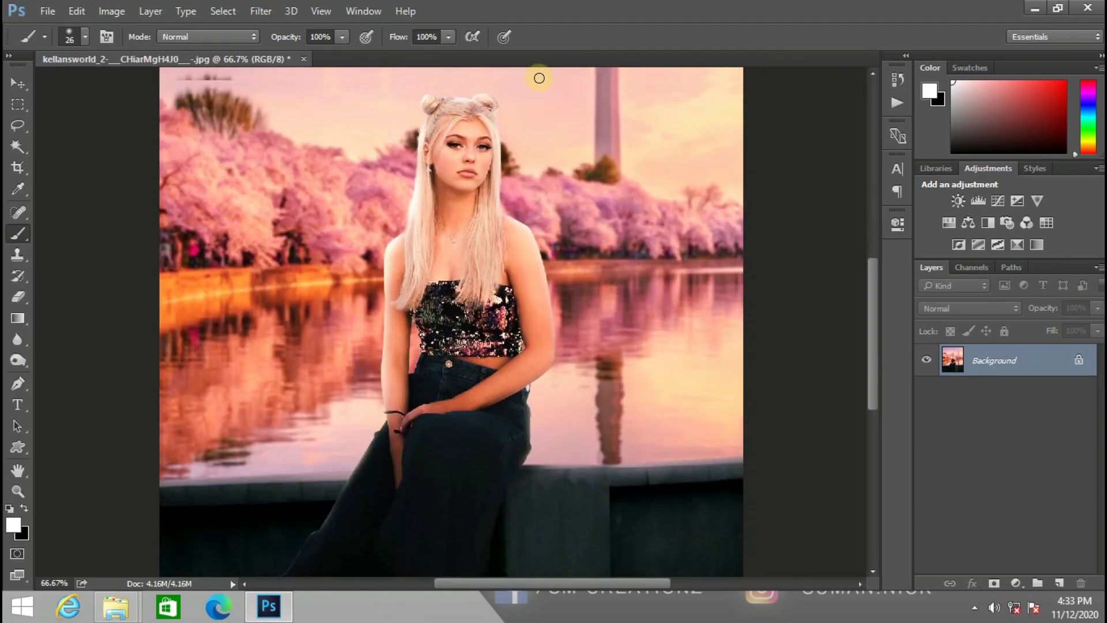